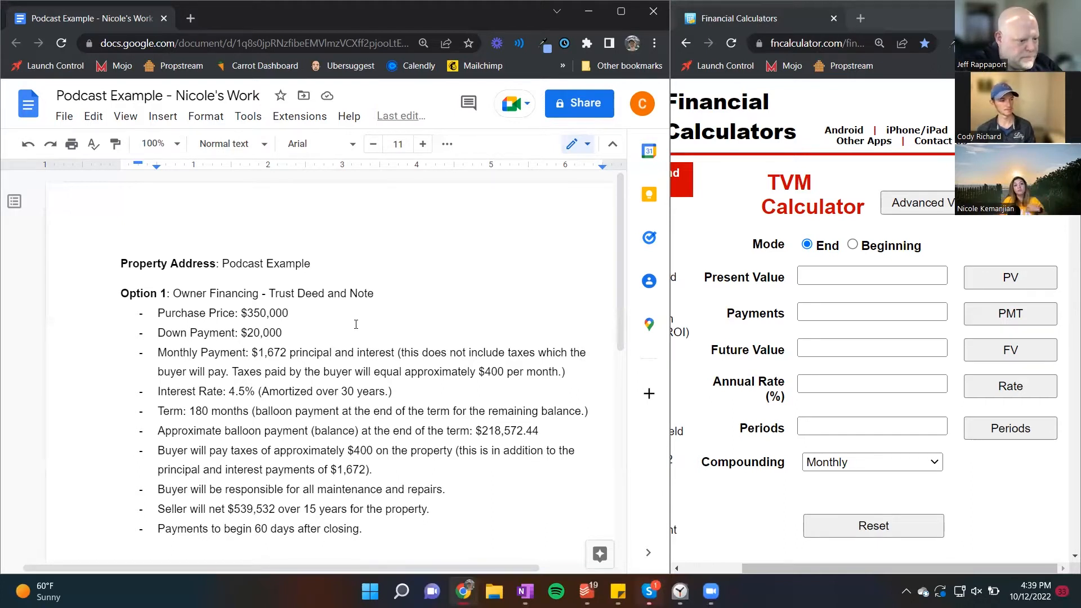
# Step: Duplicate the whole Option 1 owner-financing section, from its heading through the payment start line, below the Exit Income list
pyautogui.click(381, 528)
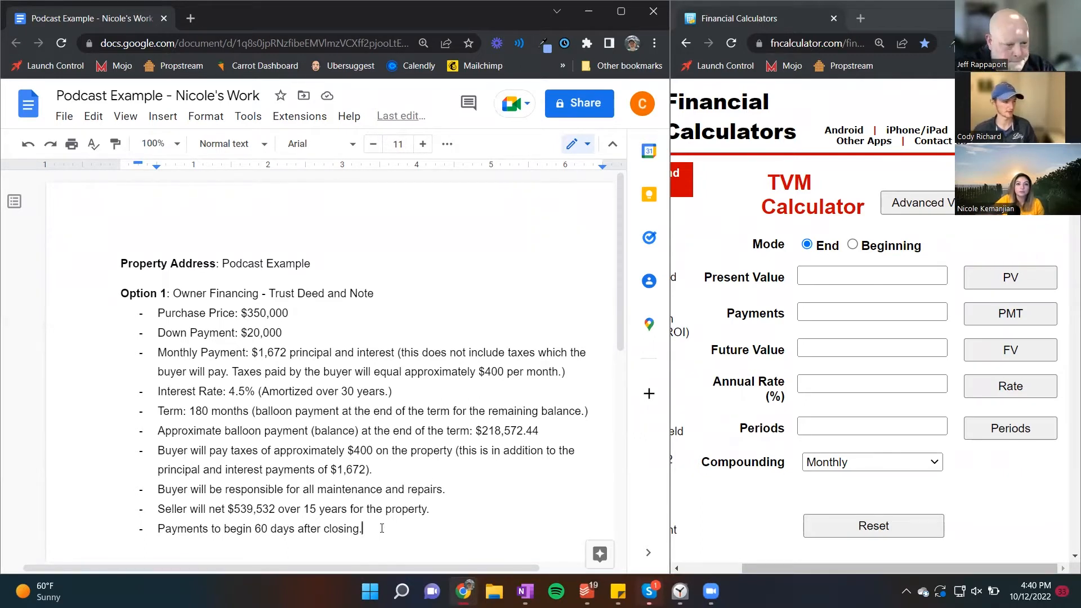
pyautogui.moveTo(382, 528); pyautogui.dragTo(120, 293)
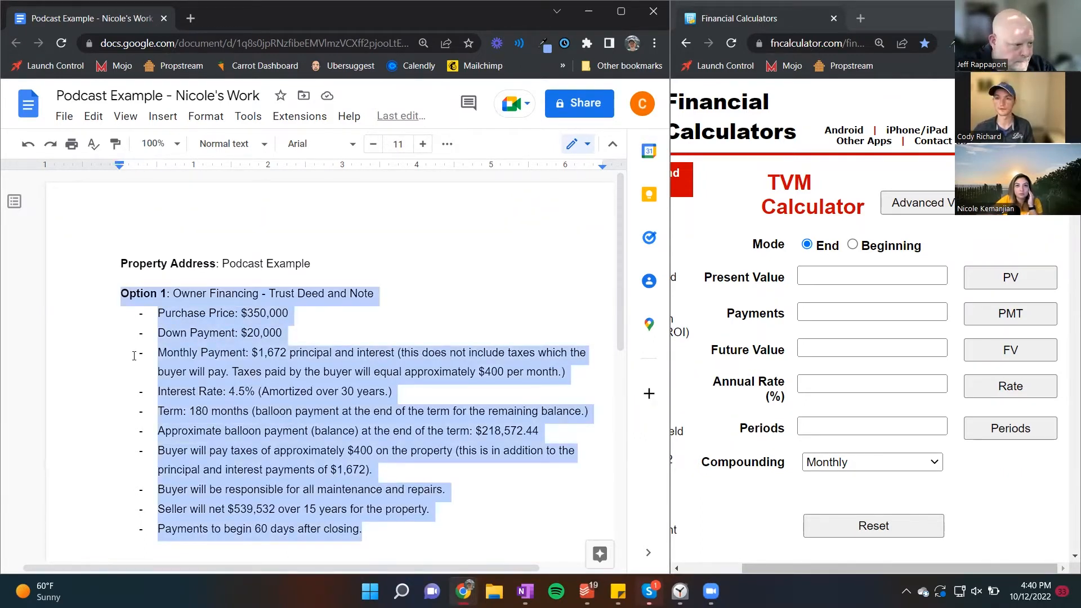
pyautogui.click(134, 355)
pyautogui.scroll(-6, 134, 356)
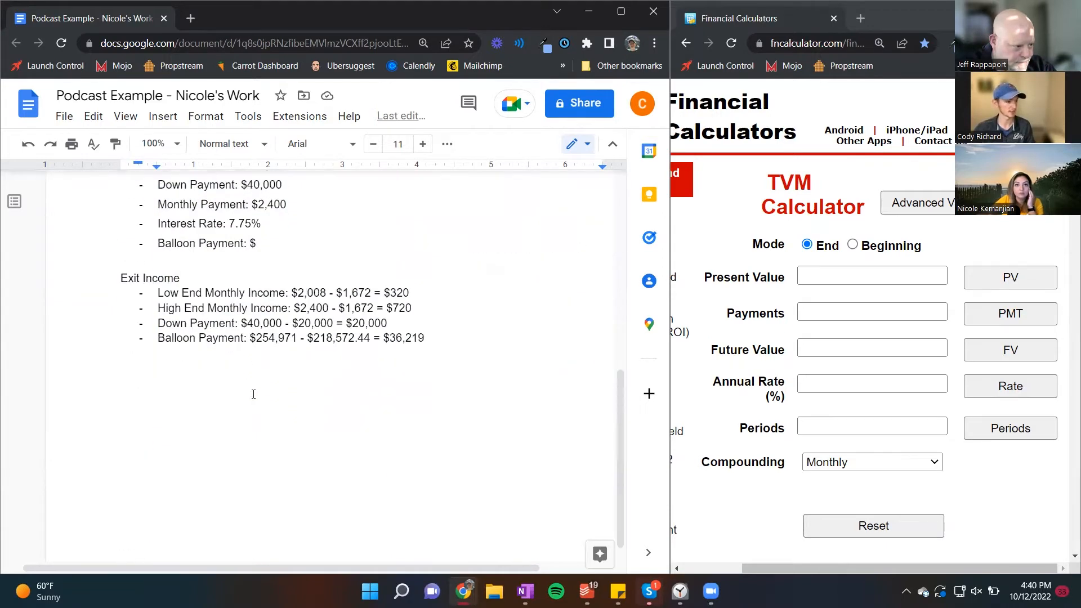
pyautogui.click(436, 389)
pyautogui.press('Return')
pyautogui.press('Return')
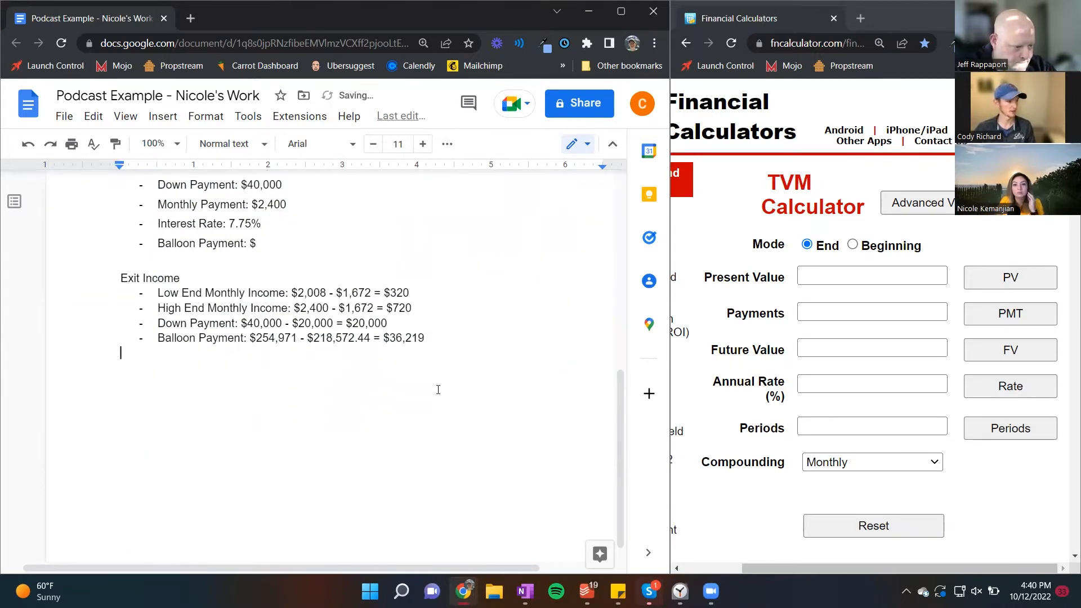
pyautogui.hotkey('ctrl', 'v')
# Step: Set the purchase price in the duplicated Option 1 to $340,000
pyautogui.scroll(4, 320, 336)
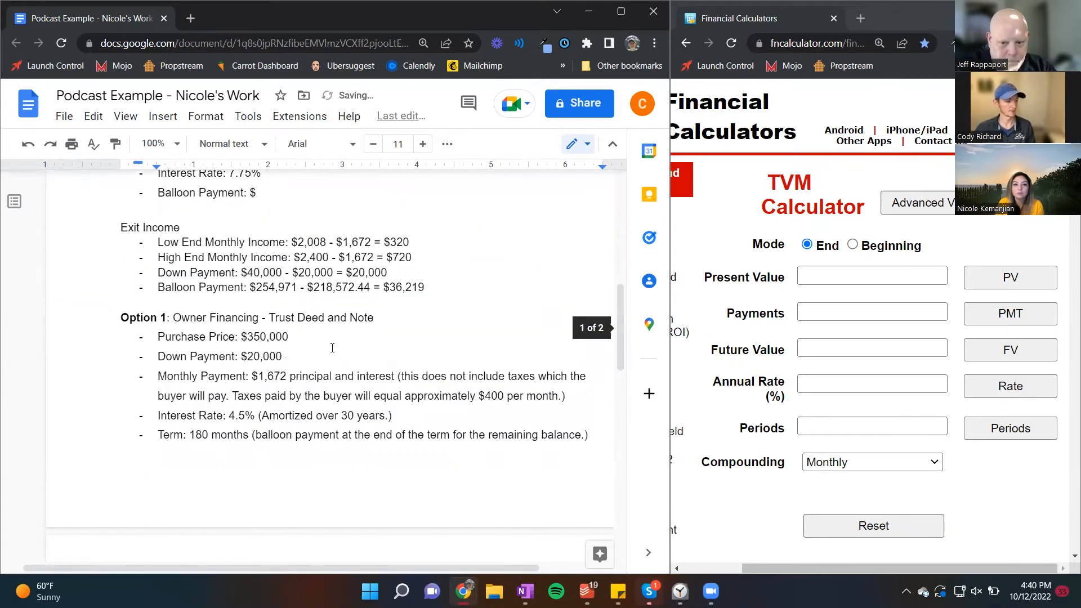
pyautogui.moveTo(320, 336); pyautogui.dragTo(248, 336)
pyautogui.click(269, 338)
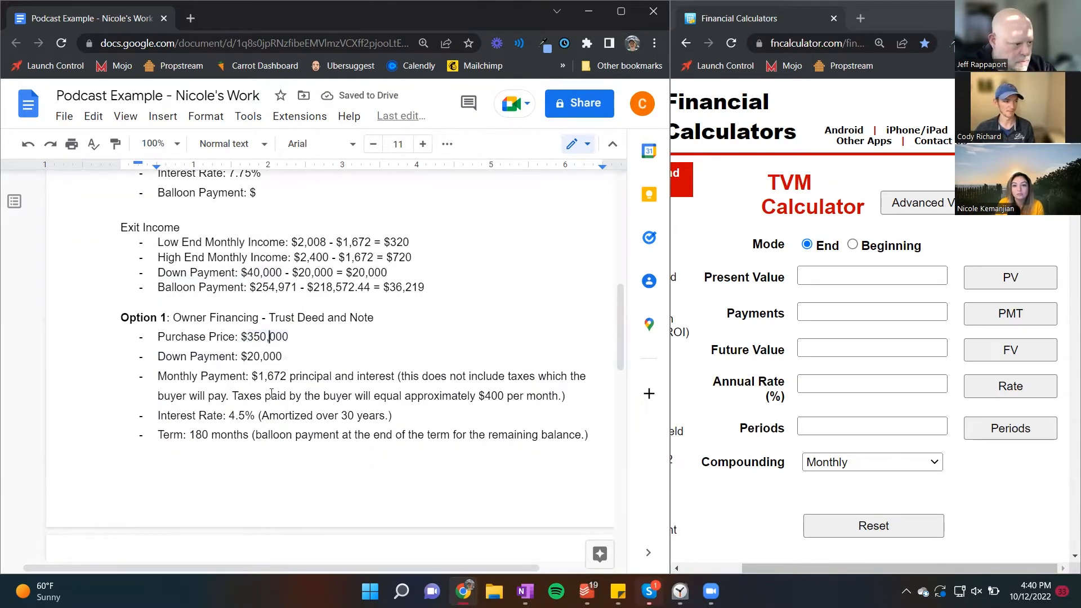
pyautogui.click(261, 338)
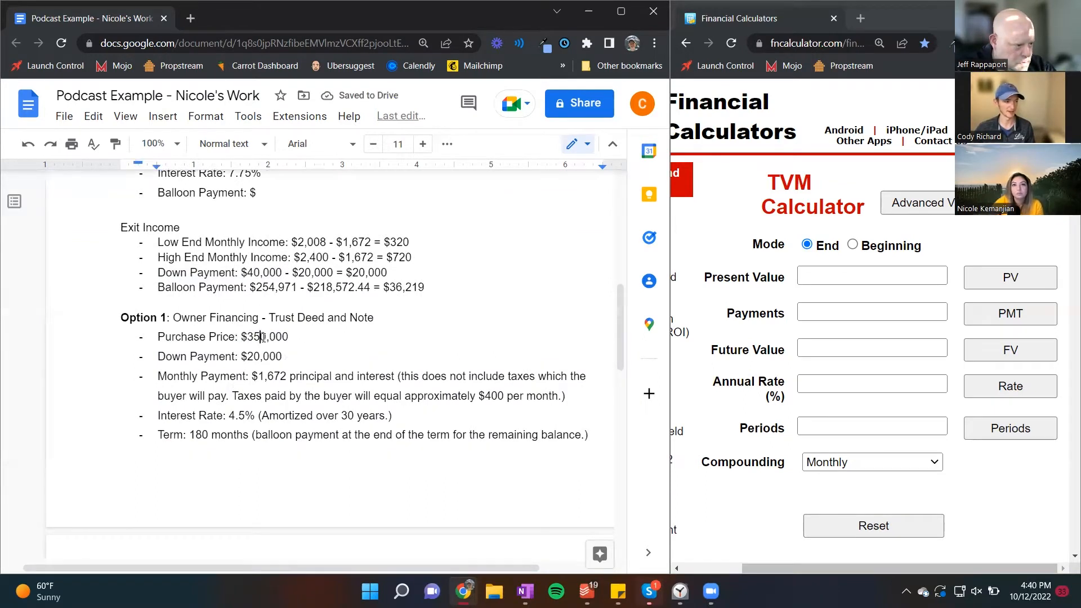
pyautogui.press('BackSpace')
pyautogui.write('4')
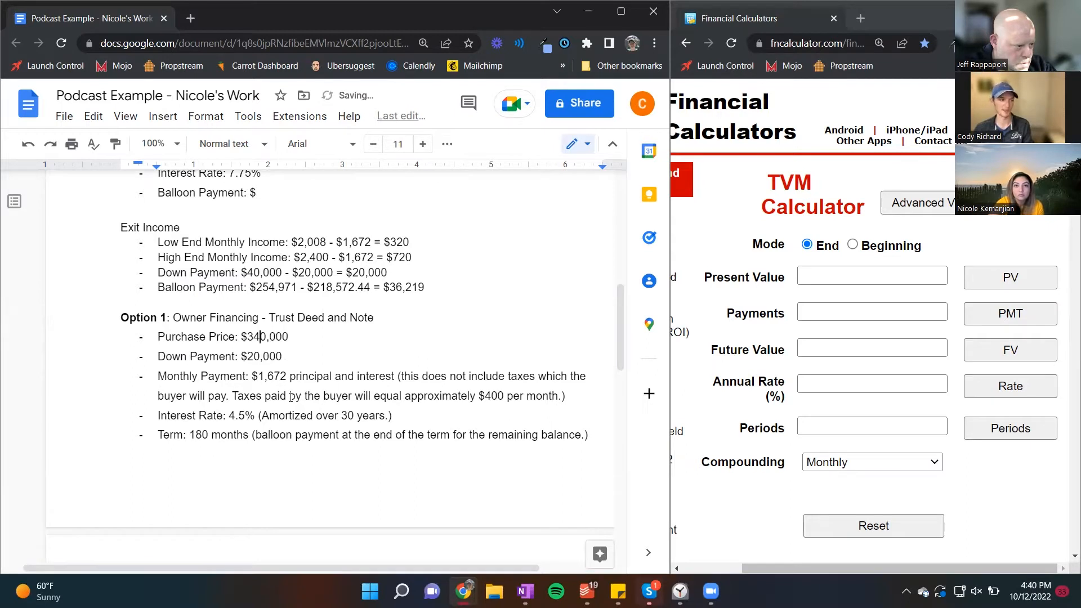
pyautogui.press('Down')
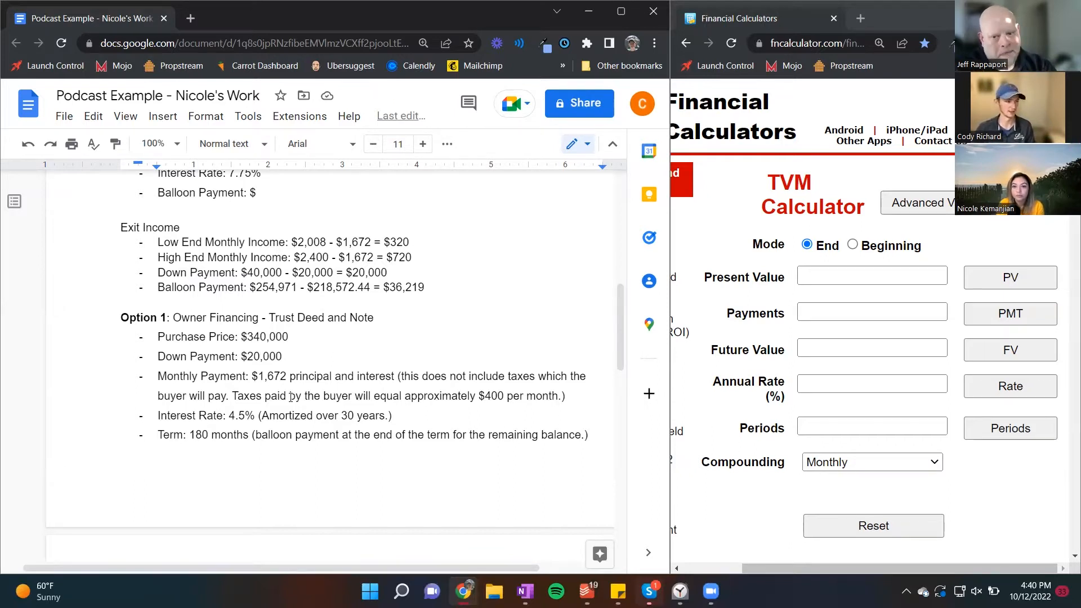
pyautogui.press('Down')
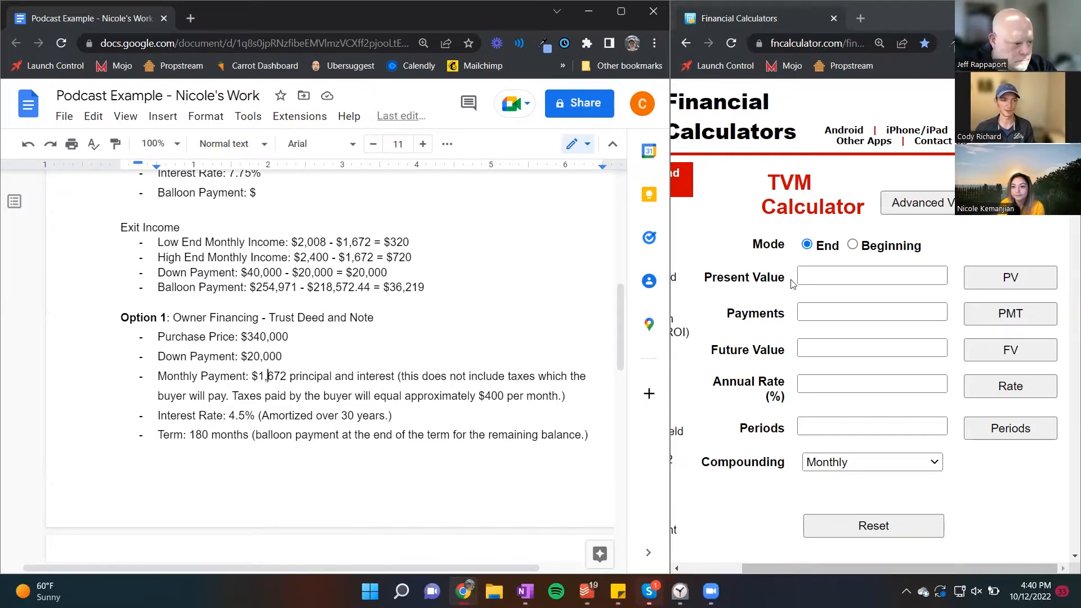
# Step: Enter 320,000 as the present value in the TVM calculator
pyautogui.click(821, 277)
pyautogui.click(821, 277)
pyautogui.write('3')
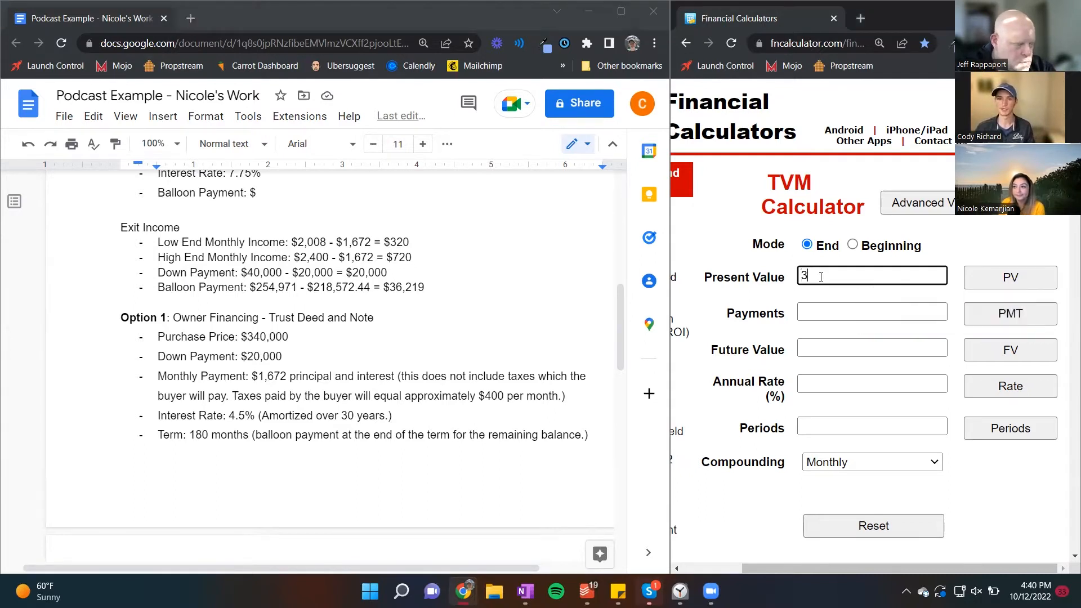
pyautogui.write('2')
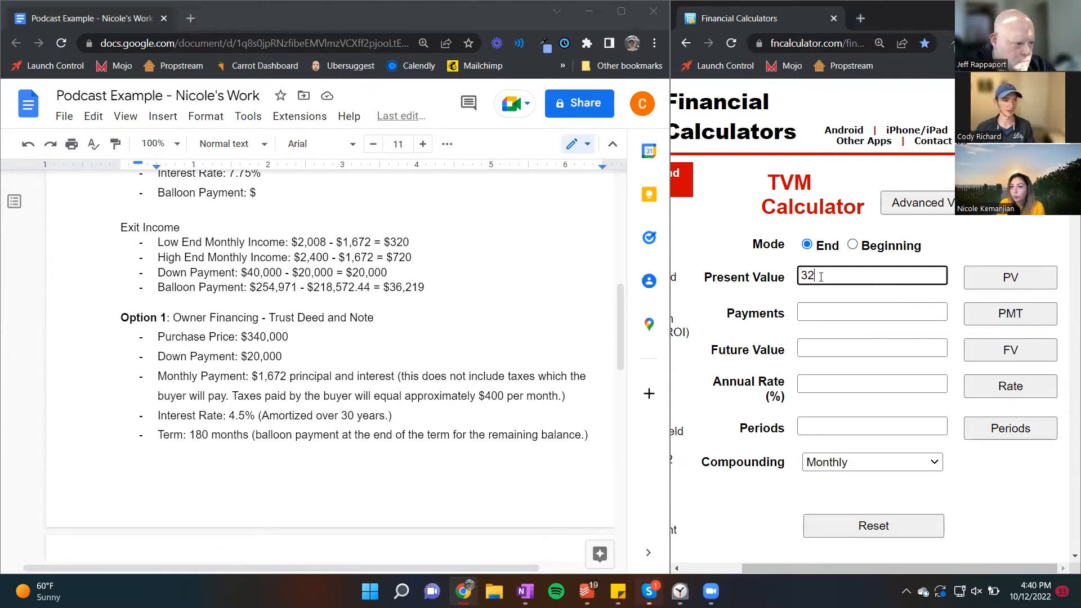
pyautogui.write('0,000')
# Step: Set the TVM calculator's annual rate to 3% and its periods to 360
pyautogui.press('Tab')
pyautogui.press('Tab')
pyautogui.press('Tab')
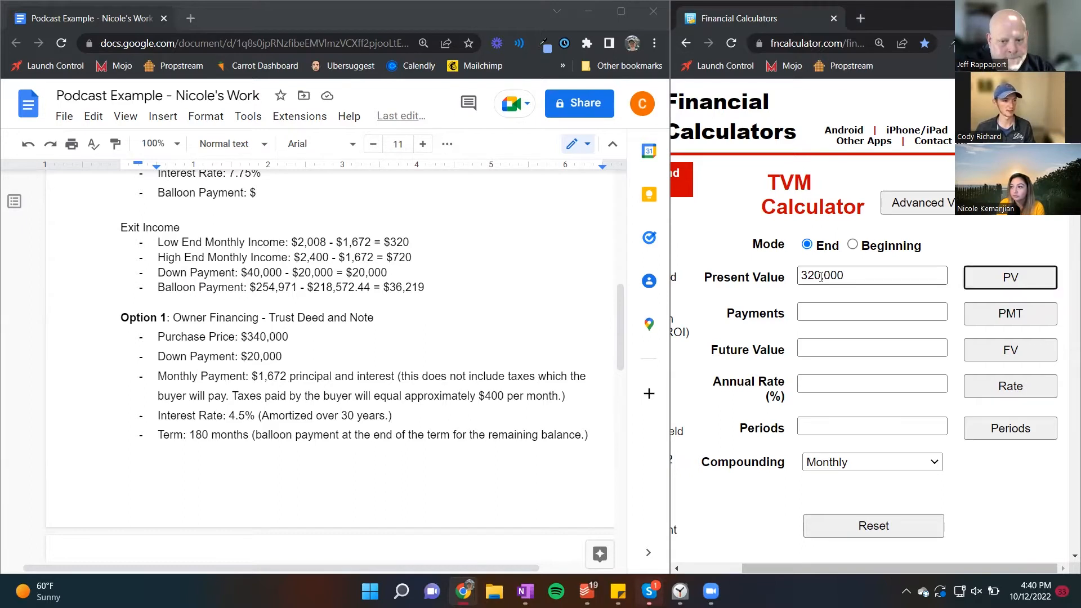
pyautogui.press('Tab')
pyautogui.press('Tab')
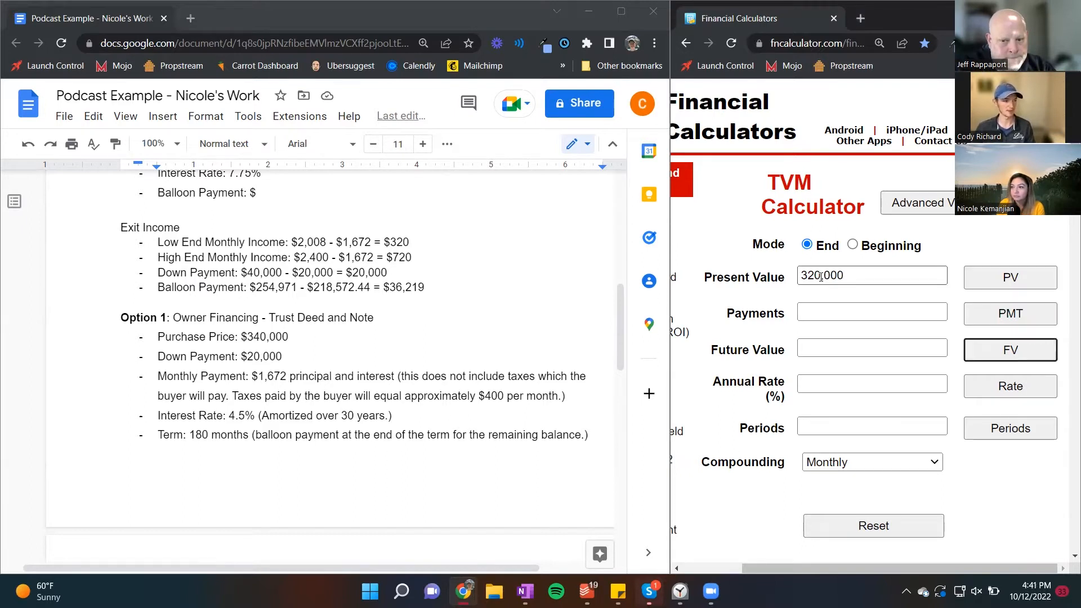
pyautogui.press('Tab')
pyautogui.write('3')
pyautogui.press('Tab')
pyautogui.press('Tab')
pyautogui.write('360')
# Step: Solve for the monthly payment in the TVM calculator
pyautogui.hotkey('shift', 'Tab')
pyautogui.hotkey('shift', 'Tab')
pyautogui.hotkey('shift', 'Tab')
pyautogui.hotkey('shift', 'Tab')
pyautogui.hotkey('shift', 'Tab')
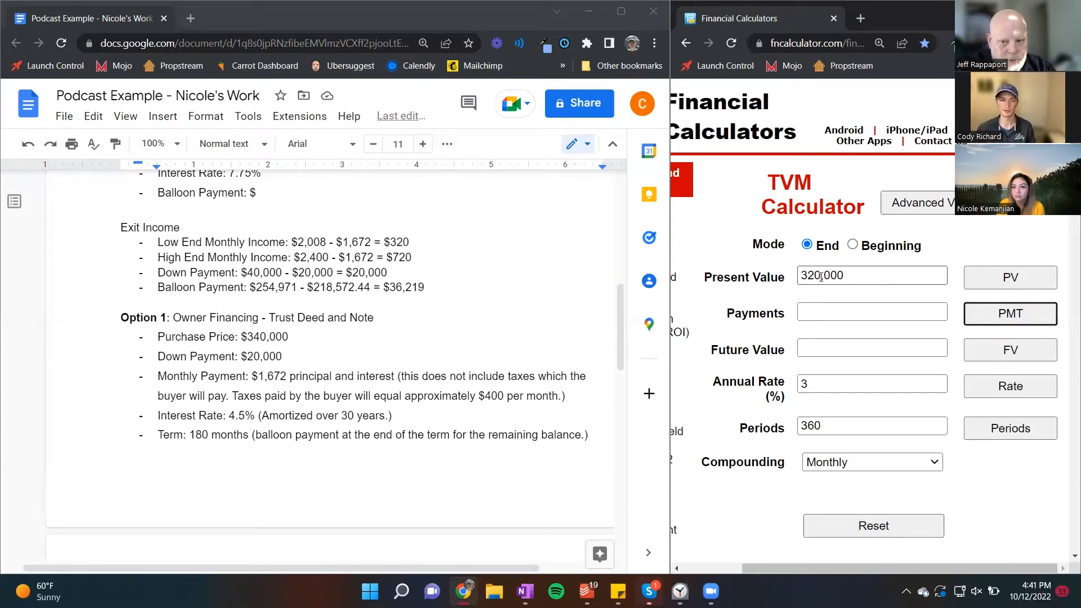
pyautogui.press('Return')
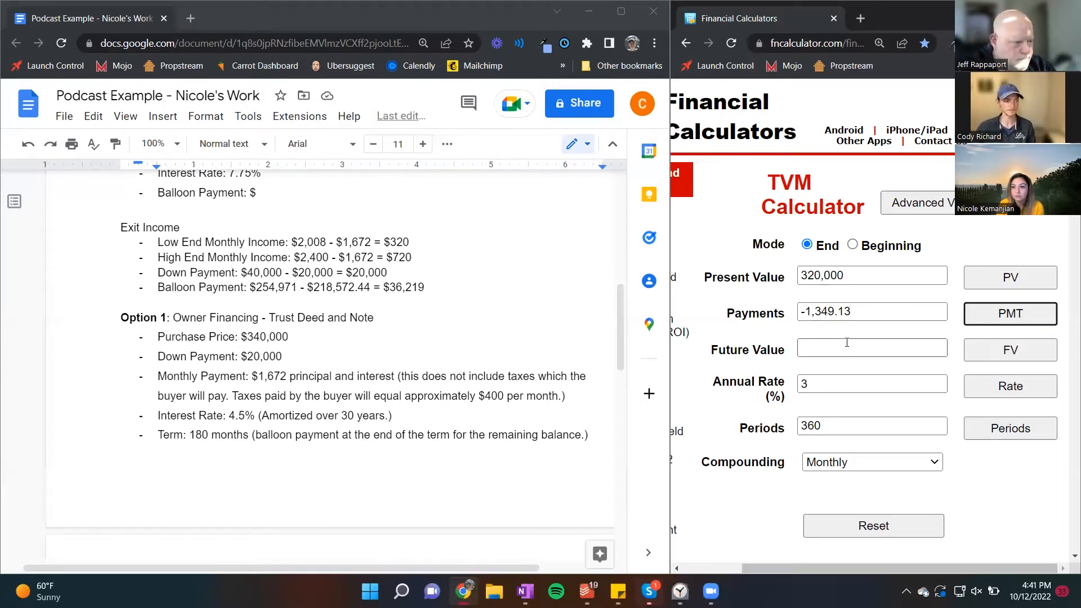
# Step: Replace the duplicated option's monthly payment with the calculated 1,349.13 and set its interest rate to 3.0%
pyautogui.moveTo(853, 311); pyautogui.dragTo(806, 315)
pyautogui.hotkey('ctrl', 'c')
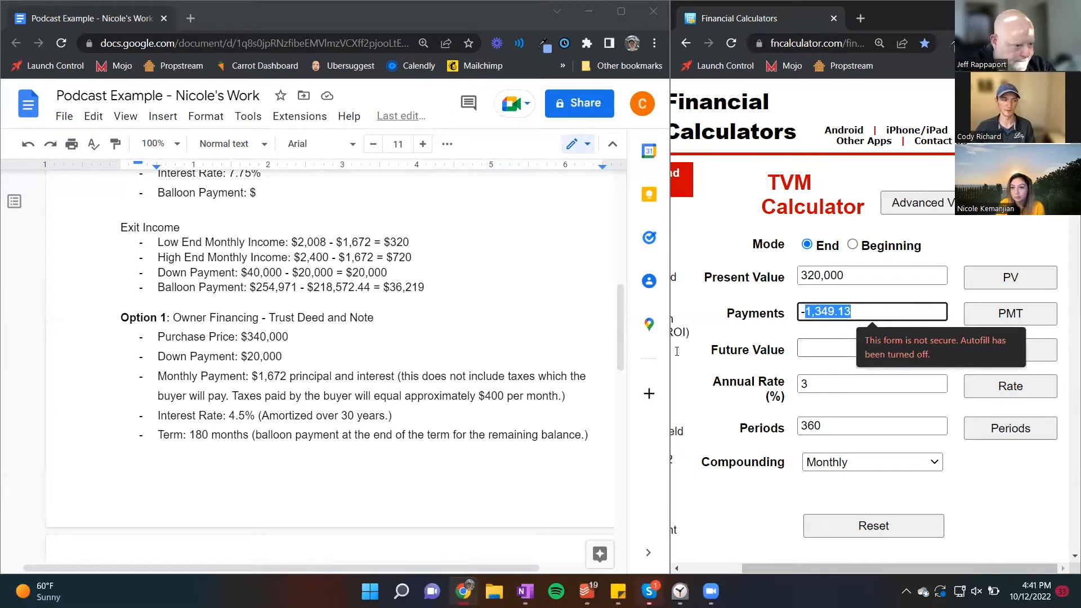
pyautogui.moveTo(286, 376); pyautogui.dragTo(261, 376)
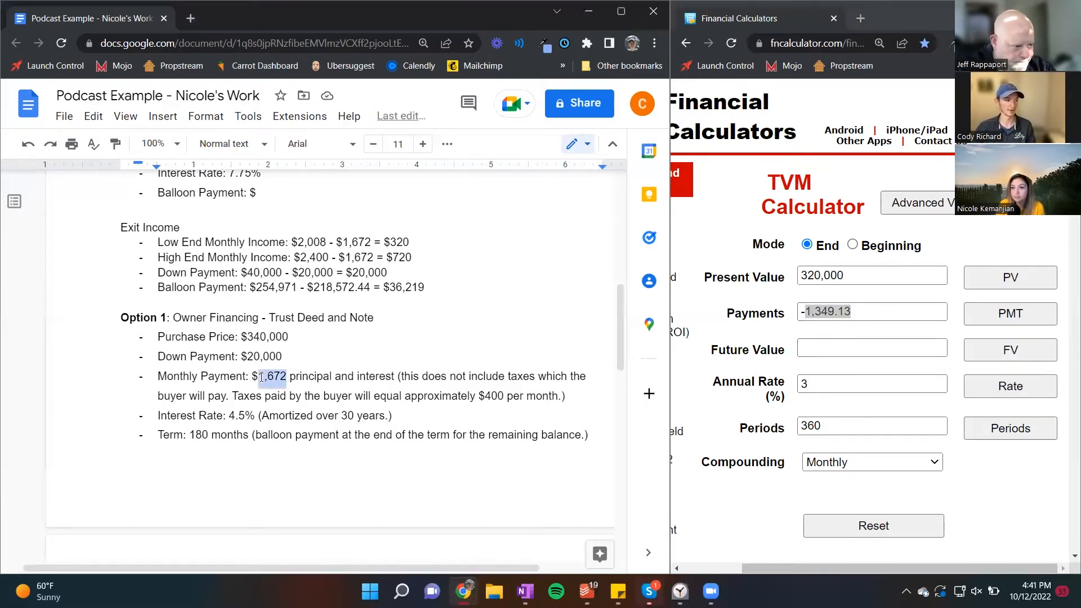
pyautogui.hotkey('ctrl', 'v')
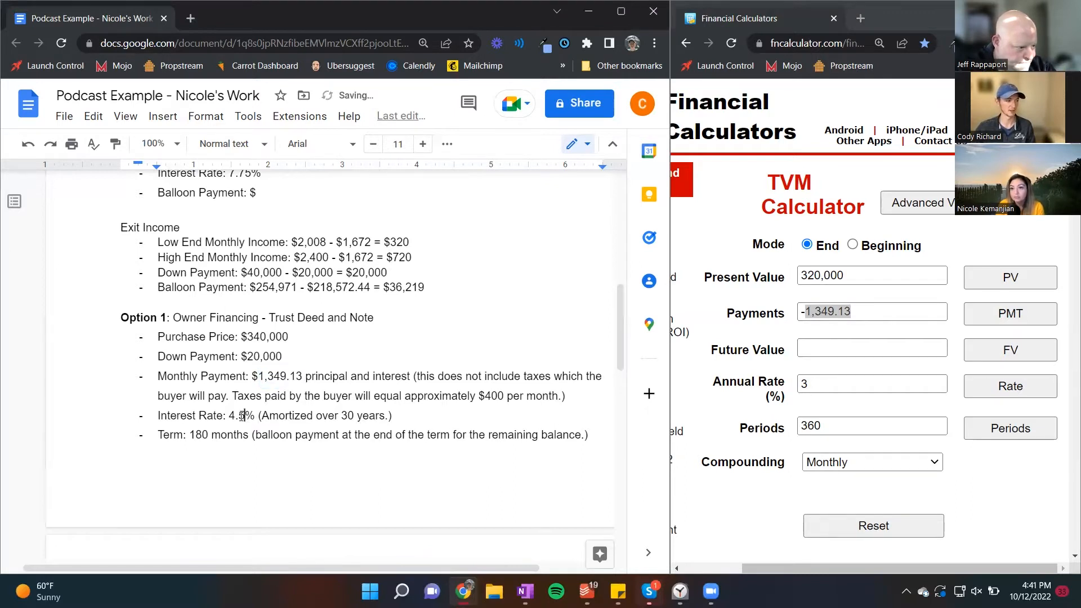
pyautogui.doubleClick(242, 416)
pyautogui.write('3.0')
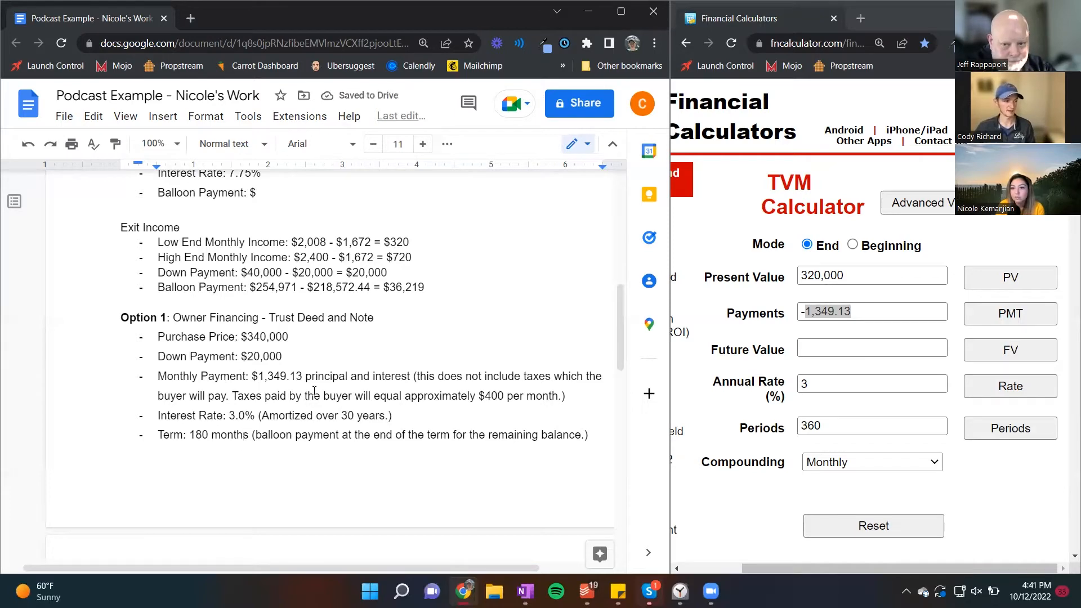
# Step: Change the TVM calculator's periods to 180 and solve for the future value
pyautogui.scroll(-3, 330, 430)
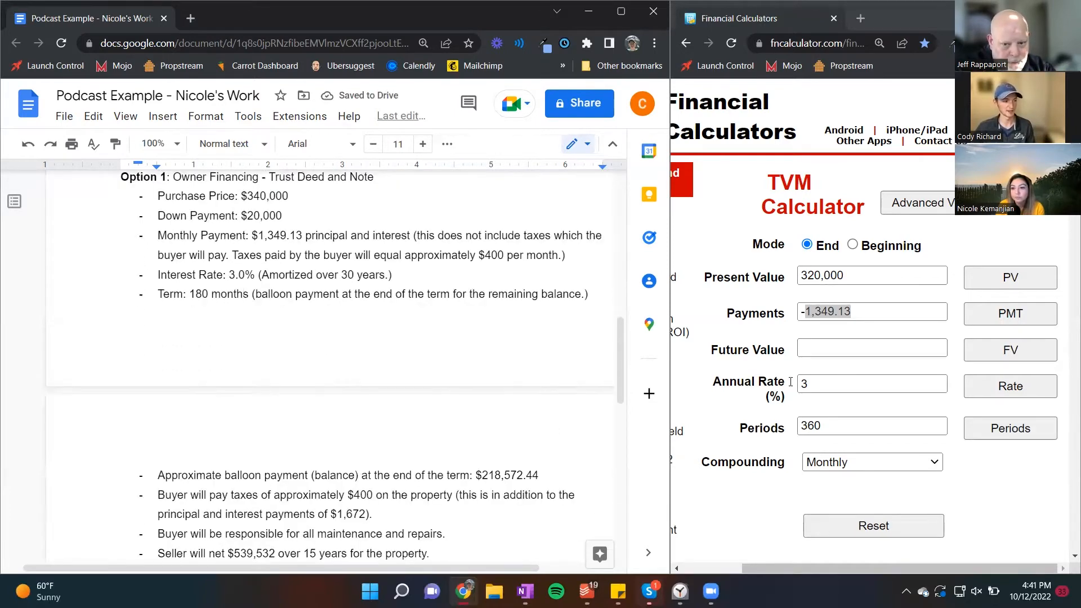
pyautogui.click(833, 427)
pyautogui.doubleClick(834, 427)
pyautogui.write('180')
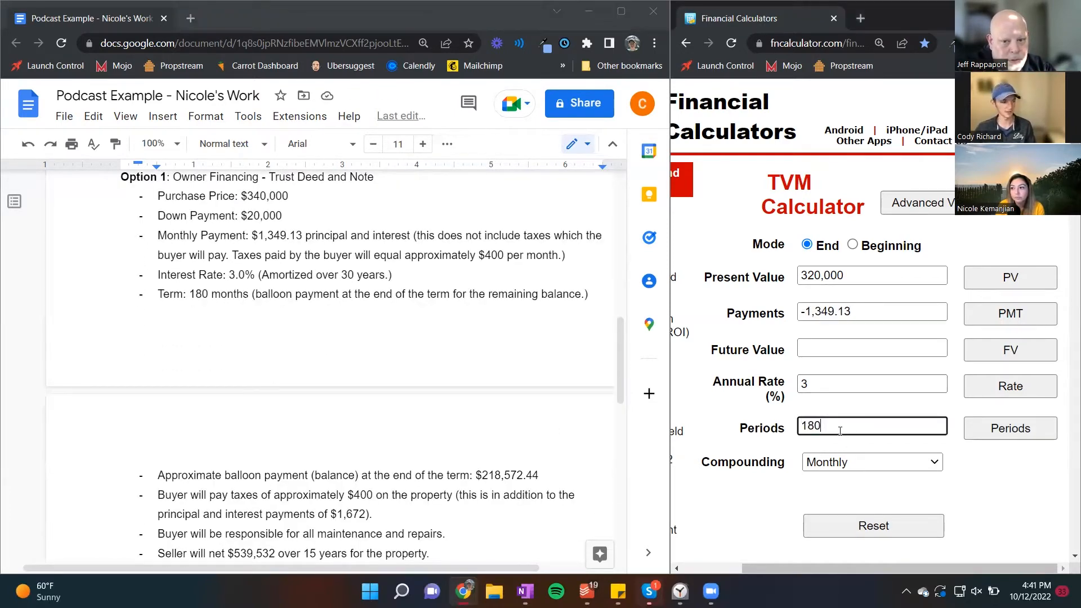
pyautogui.hotkey('shift', 'Tab')
pyautogui.hotkey('shift', 'Tab')
pyautogui.press('Return')
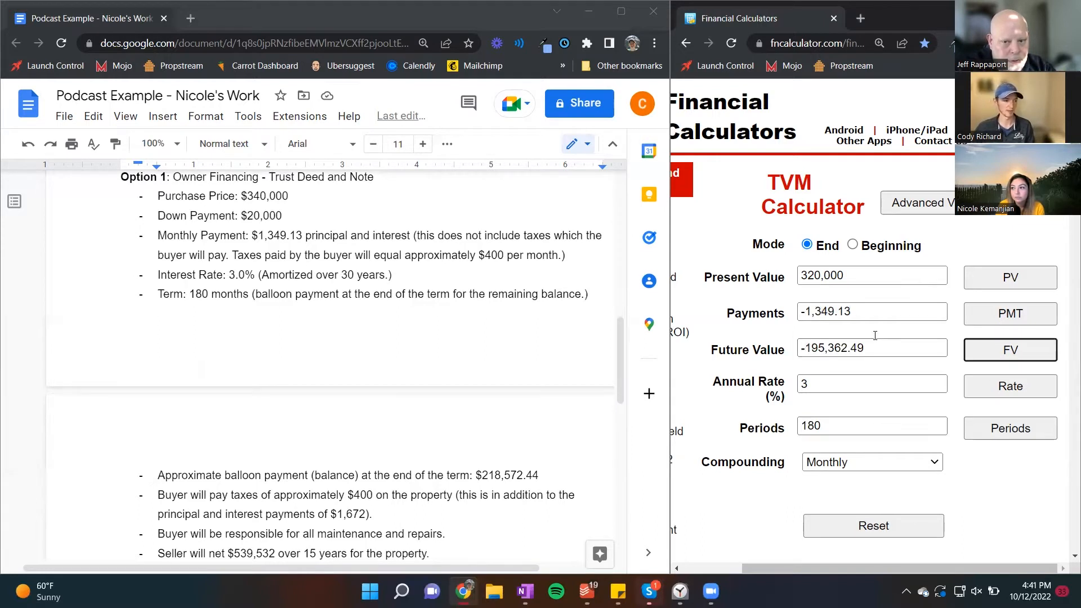
# Step: Replace the duplicated option's approximate balloon payment with the calculated future value, 195,362.49
pyautogui.moveTo(871, 348); pyautogui.dragTo(805, 350)
pyautogui.hotkey('ctrl', 'c')
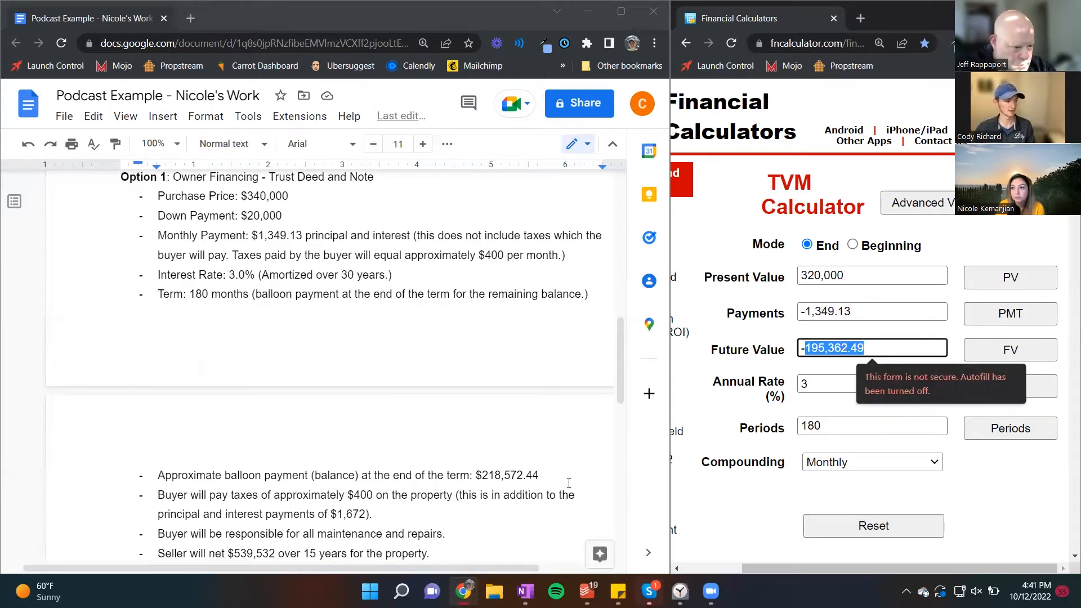
pyautogui.moveTo(568, 482); pyautogui.dragTo(482, 477)
pyautogui.hotkey('ctrl', 'v')
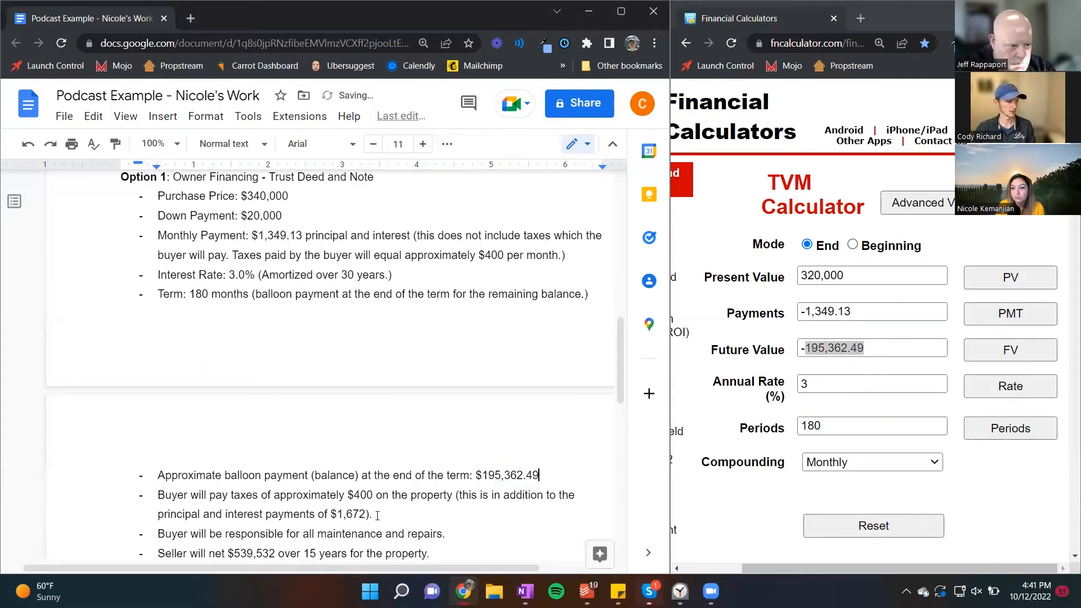
# Step: Go to the duplicated option's seller net line and open the Windows Calculator beside the document text
pyautogui.scroll(2, 377, 516)
pyautogui.click(297, 306)
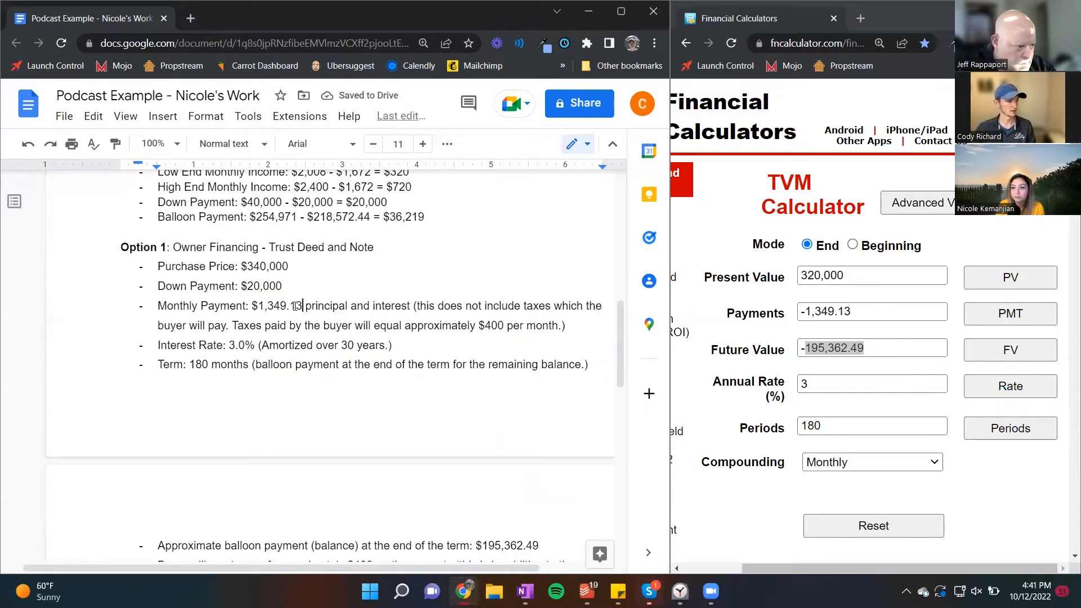
pyautogui.scroll(-4, 296, 315)
pyautogui.click(276, 414)
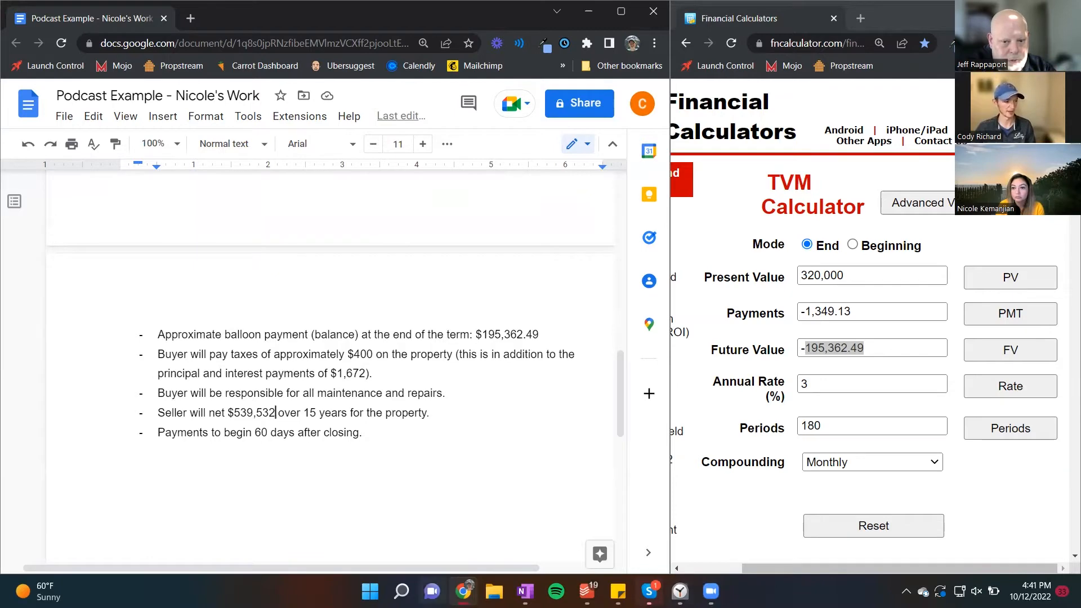
pyautogui.click(401, 591)
pyautogui.write('cal')
pyautogui.press('Return')
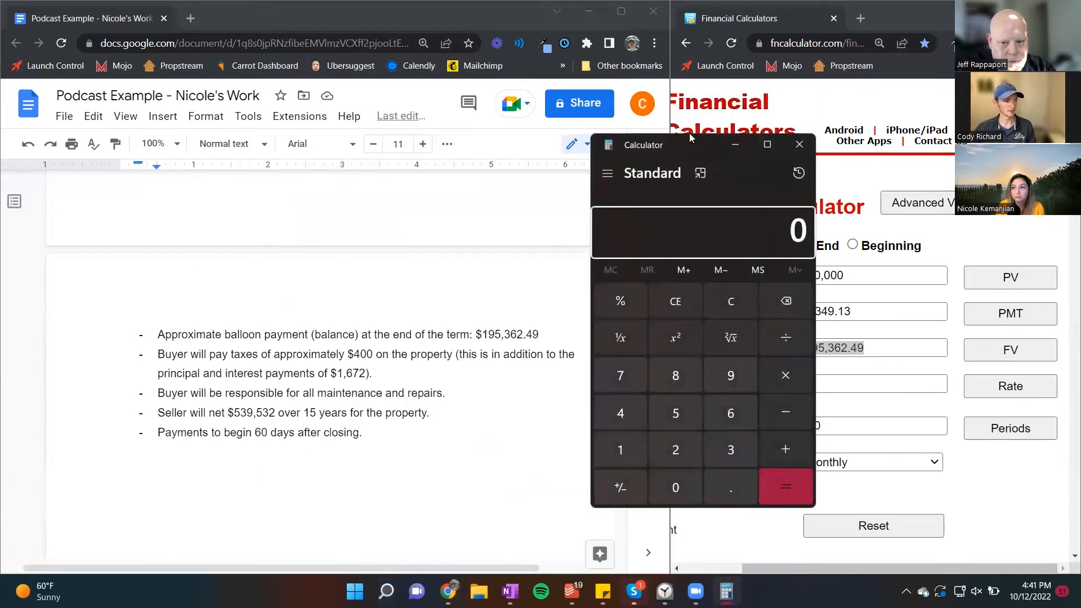
pyautogui.moveTo(680, 141); pyautogui.dragTo(650, 134)
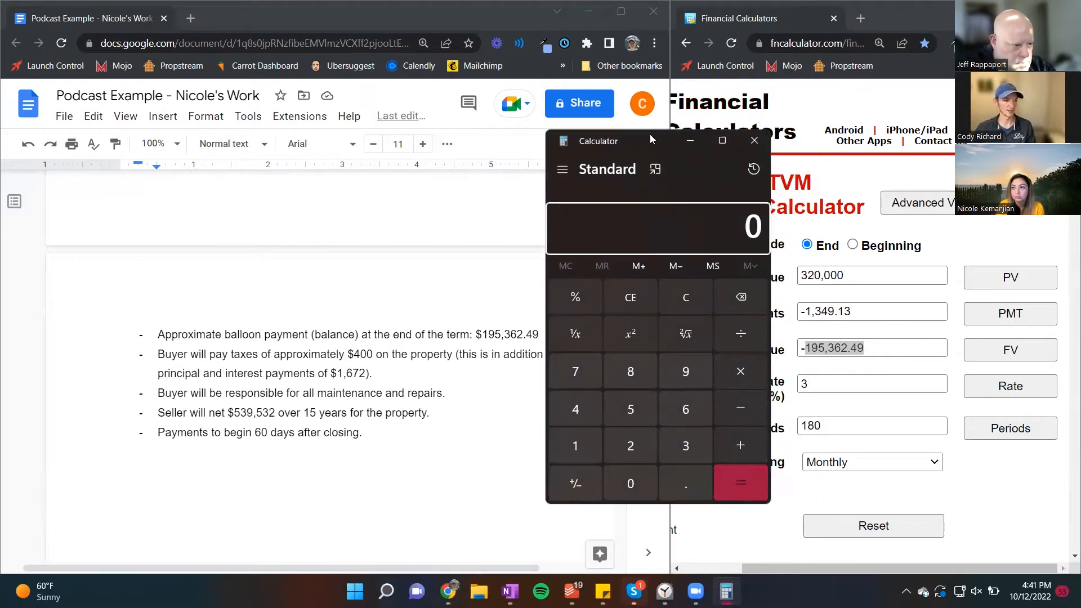
# Step: Calculate the seller's total proceeds by multiplying 1349 by 180, then adding 20000 and 195362
pyautogui.write('1349*180')
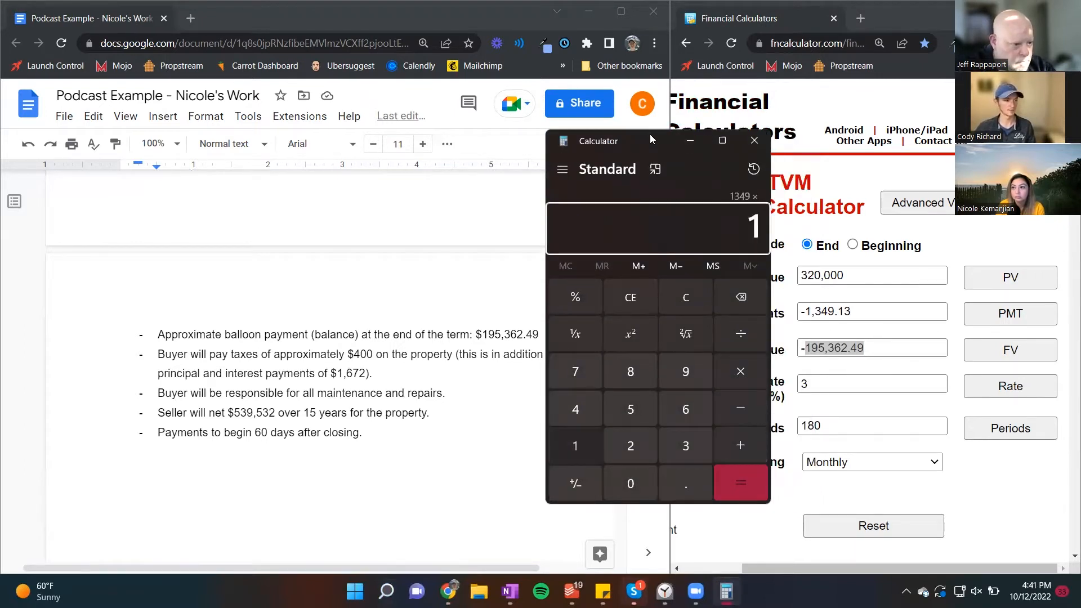
pyautogui.press('Return')
pyautogui.press('+')
pyautogui.write('200000')
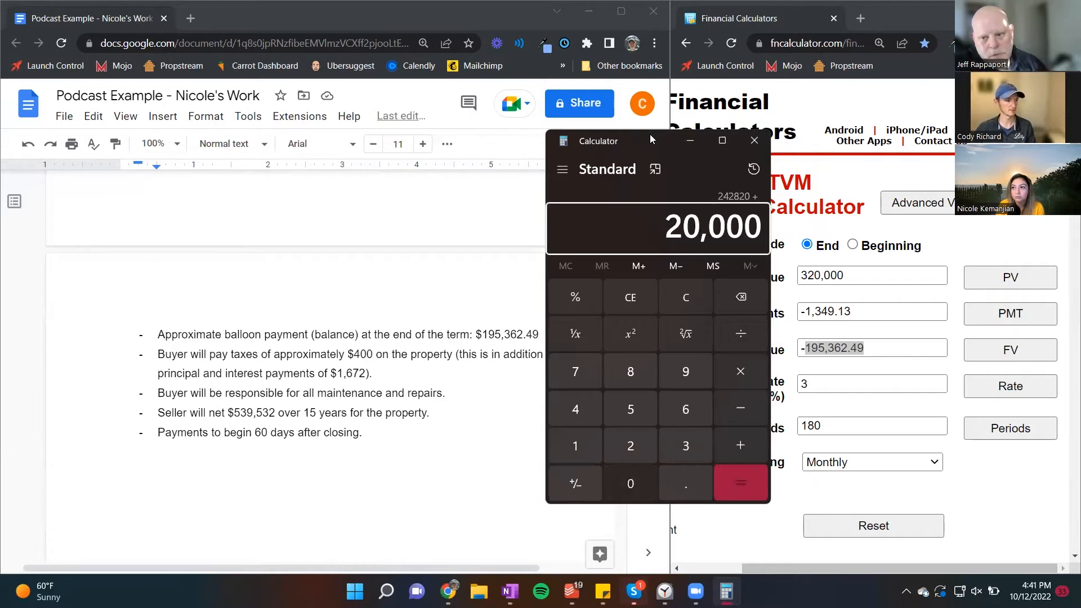
pyautogui.press('+')
pyautogui.write('195362')
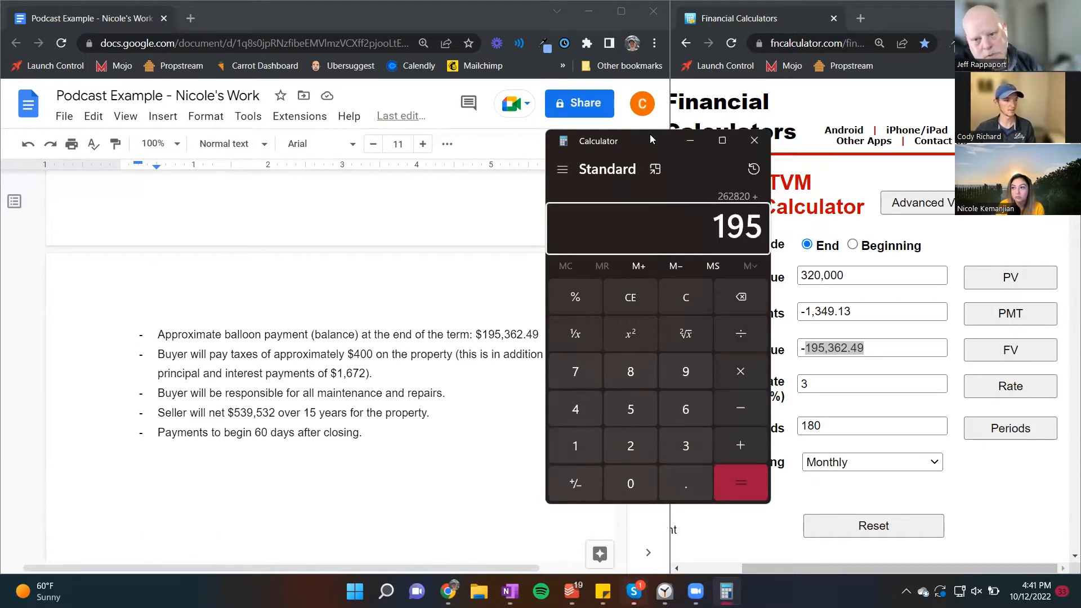
pyautogui.press('Return')
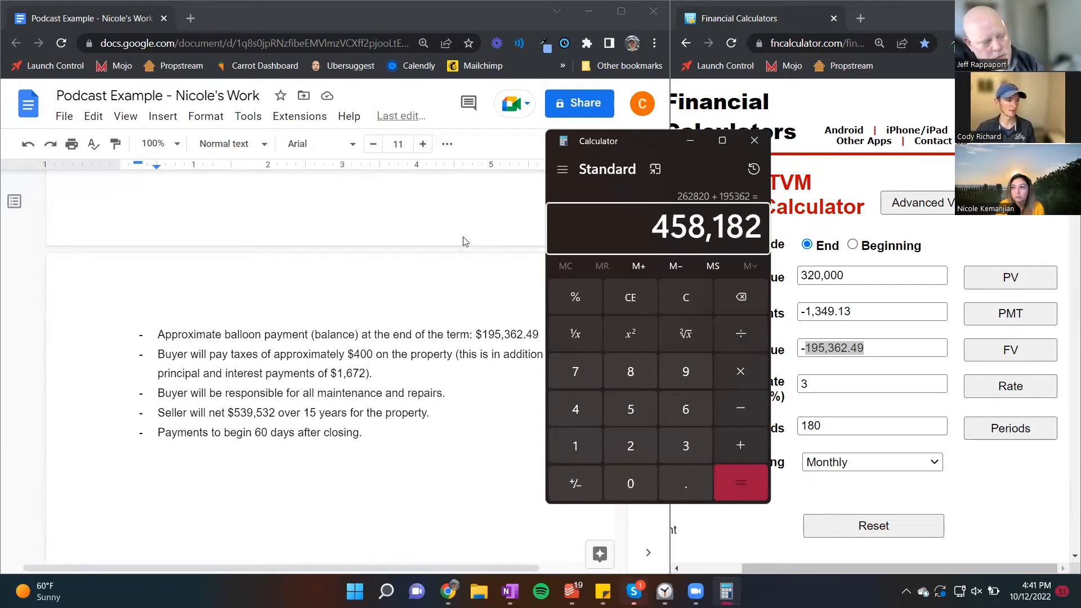
# Step: Replace the seller net amount in the duplicated option with the calculated total, 458,182
pyautogui.click(656, 223)
pyautogui.hotkey('ctrl', 'c')
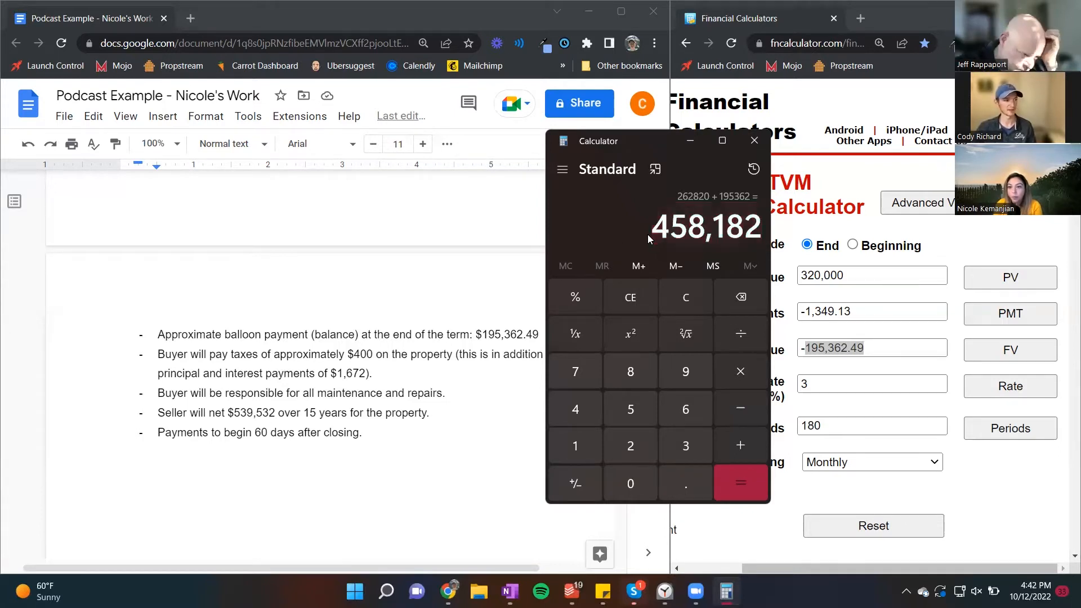
pyautogui.doubleClick(272, 413)
pyautogui.hotkey('ctrl', 'v')
pyautogui.scroll(-5, 301, 416)
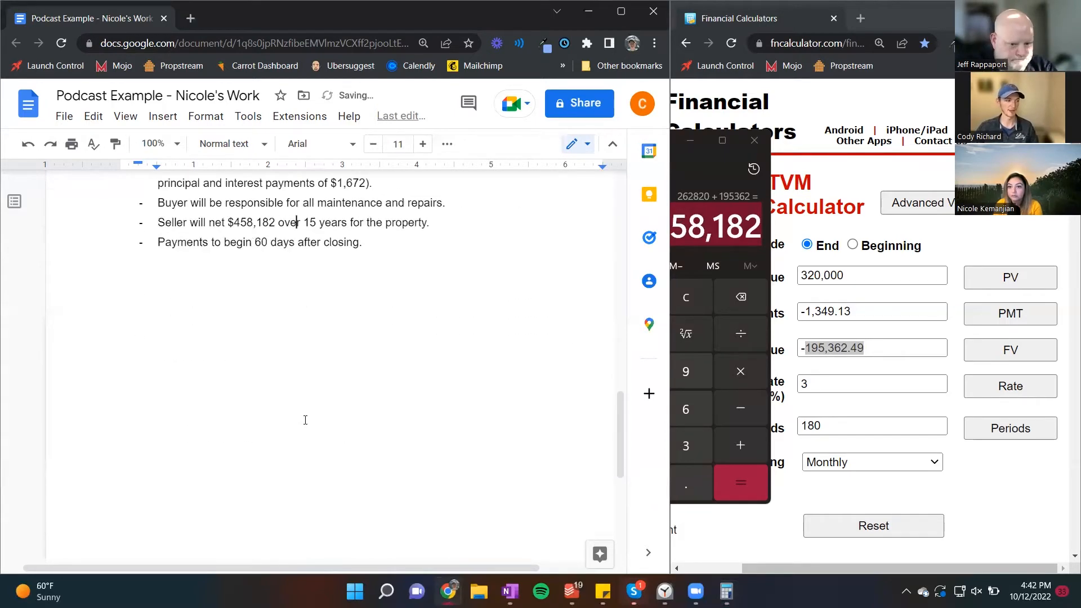
# Step: Review the duplicated option's terms from purchase price through seller net, and close the Windows Calculator
pyautogui.scroll(2, 280, 483)
pyautogui.scroll(10, 280, 483)
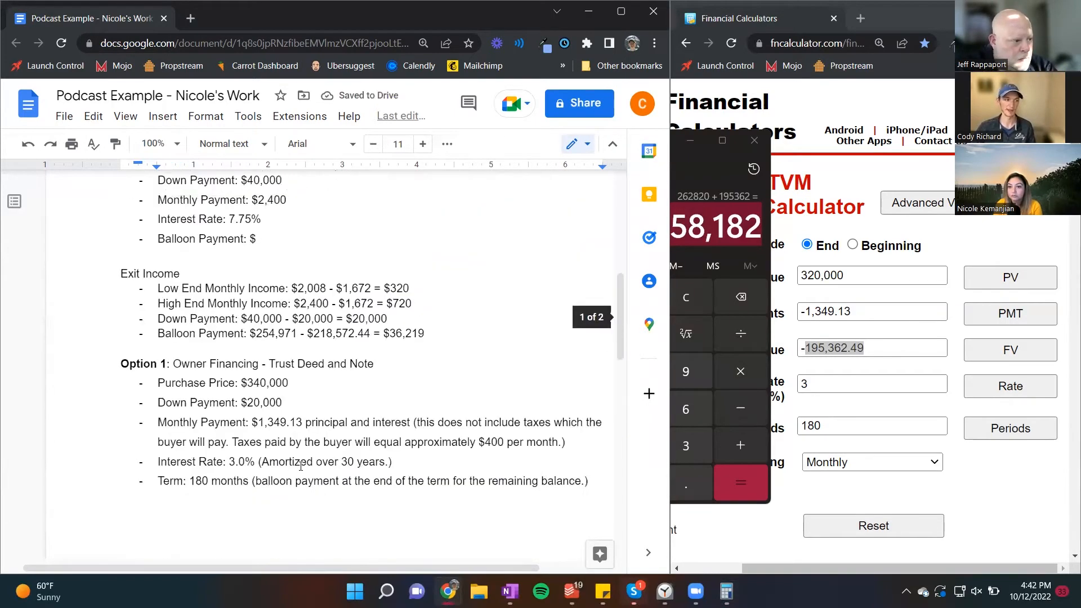
pyautogui.scroll(-1, 300, 468)
pyautogui.scroll(-1, 301, 468)
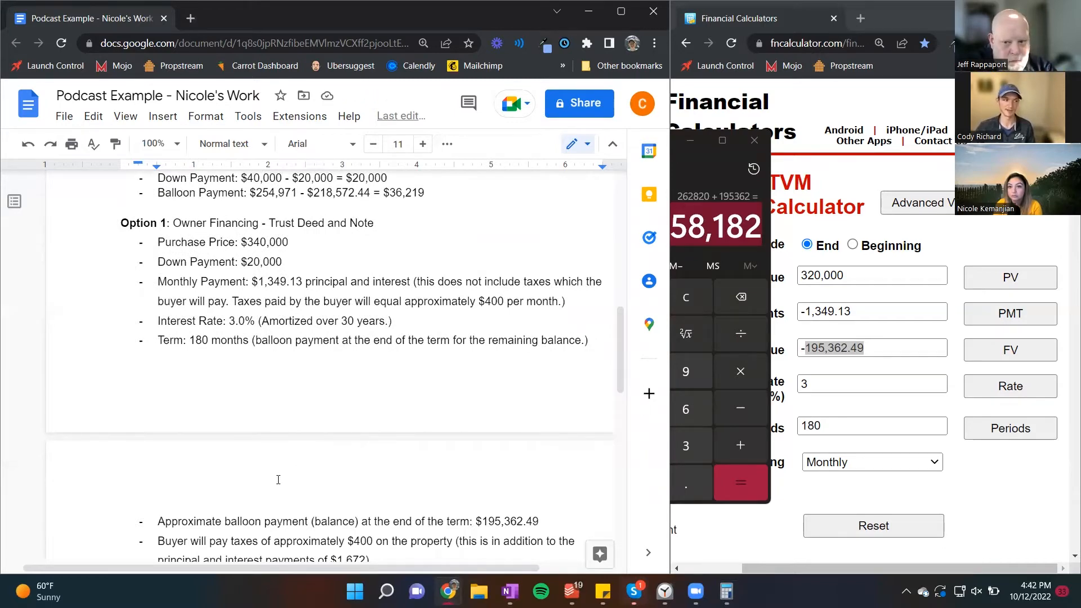
pyautogui.scroll(-1, 278, 480)
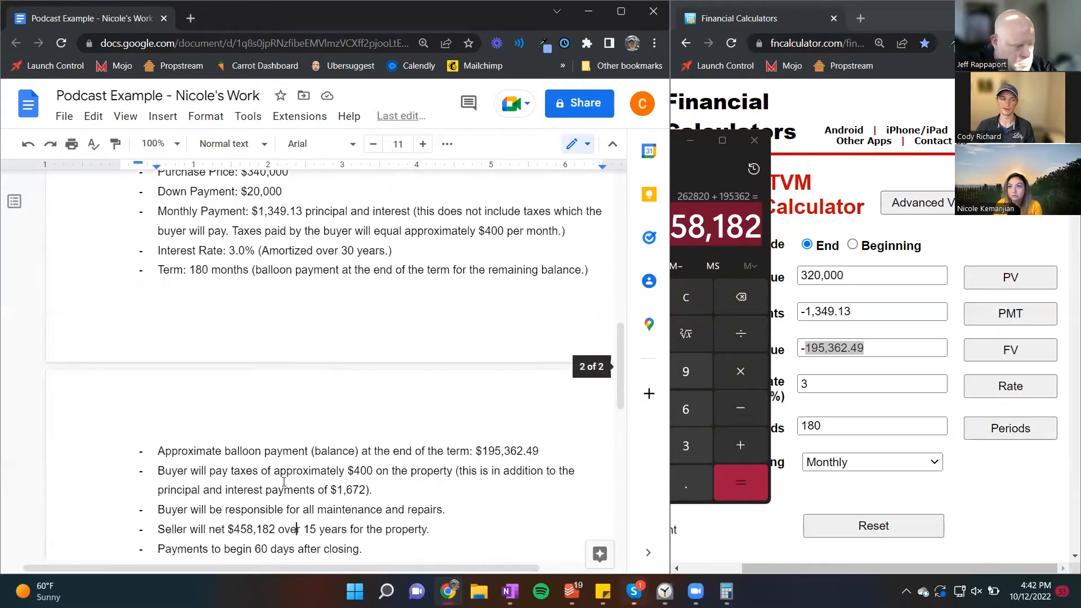
pyautogui.click(755, 141)
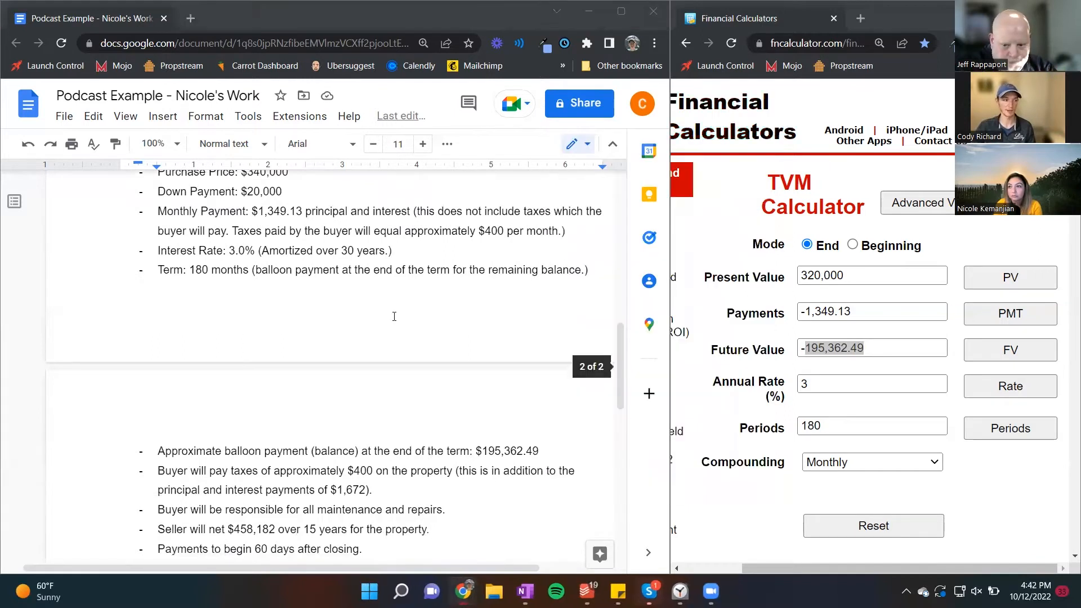
pyautogui.scroll(1, 389, 321)
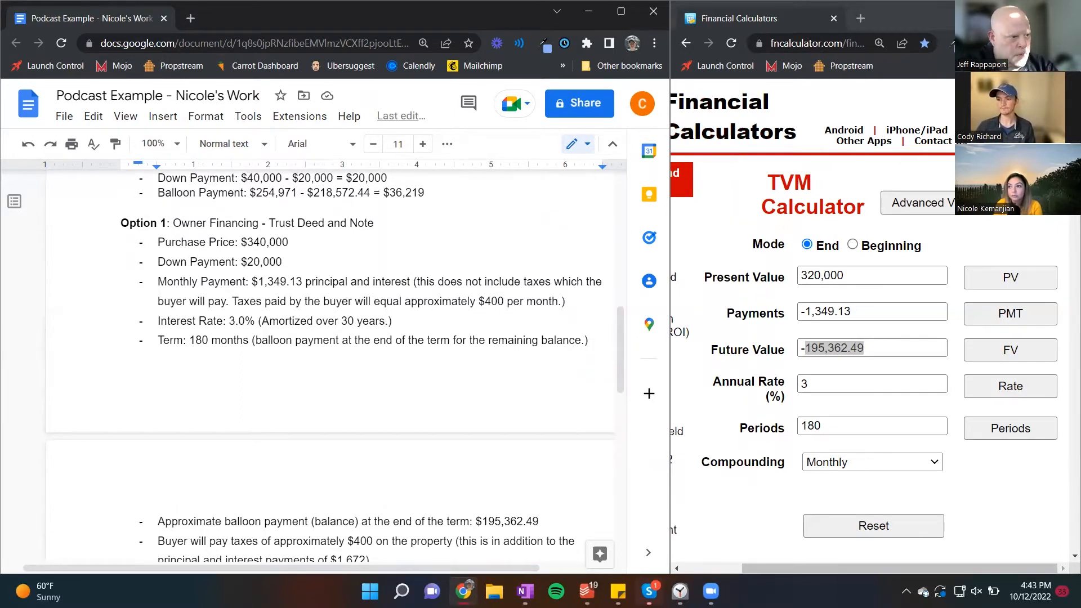
pyautogui.click(340, 266)
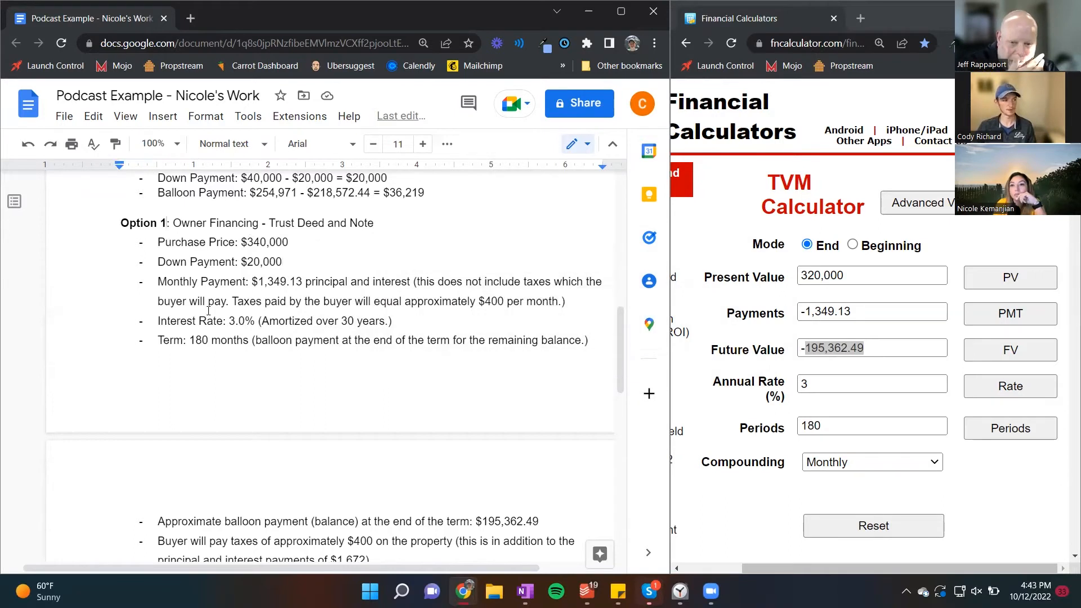
# Step: Retitle the duplicated option's heading with the first host's first name in possessive form, followed by "Offer"
pyautogui.moveTo(167, 223); pyautogui.dragTo(121, 223)
pyautogui.write("Cody's C")
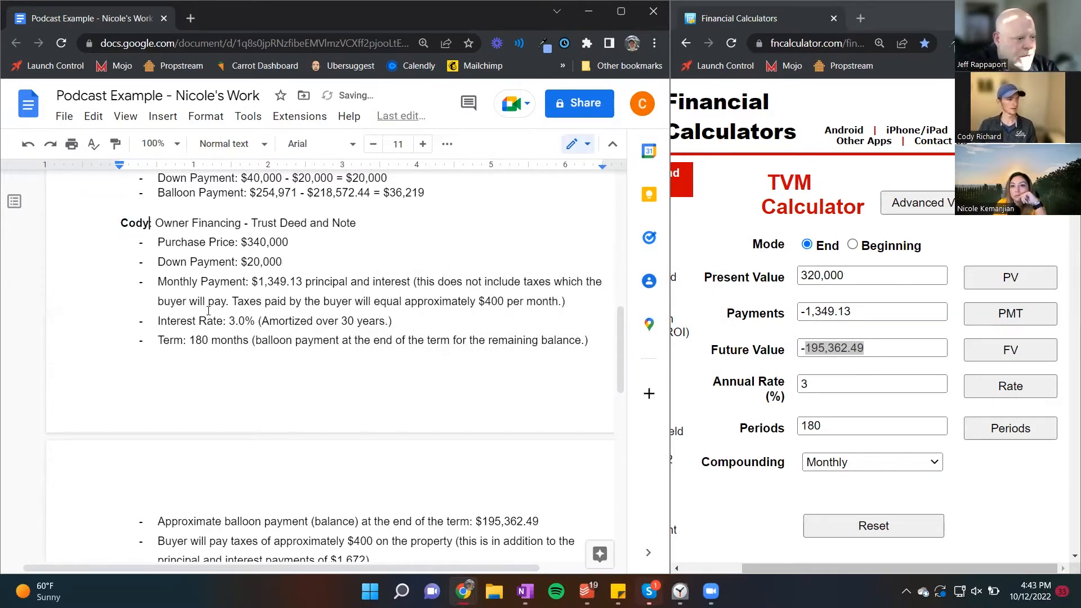
pyautogui.write('ffer')
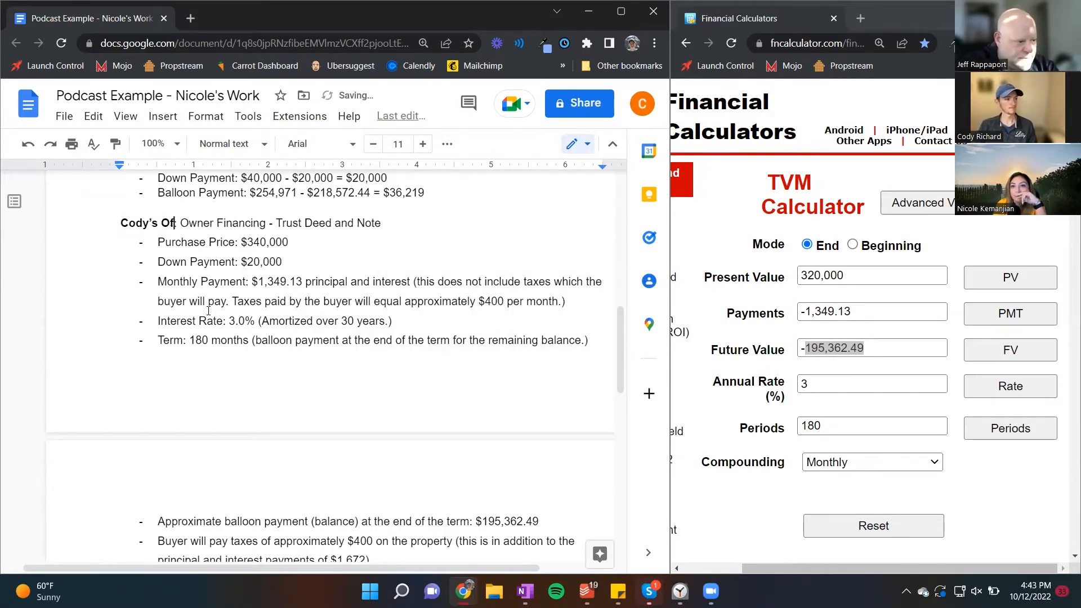
pyautogui.click(173, 262)
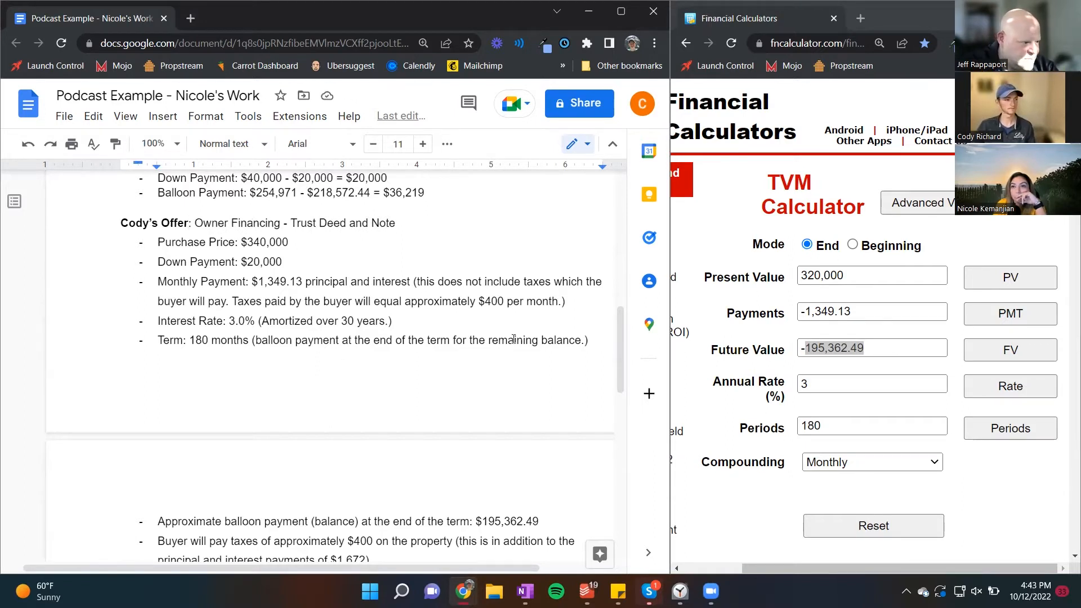
# Step: Duplicate the retitled offer below its last line and change the name in the copy's heading to the second host's first name
pyautogui.moveTo(618, 344); pyautogui.dragTo(618, 349)
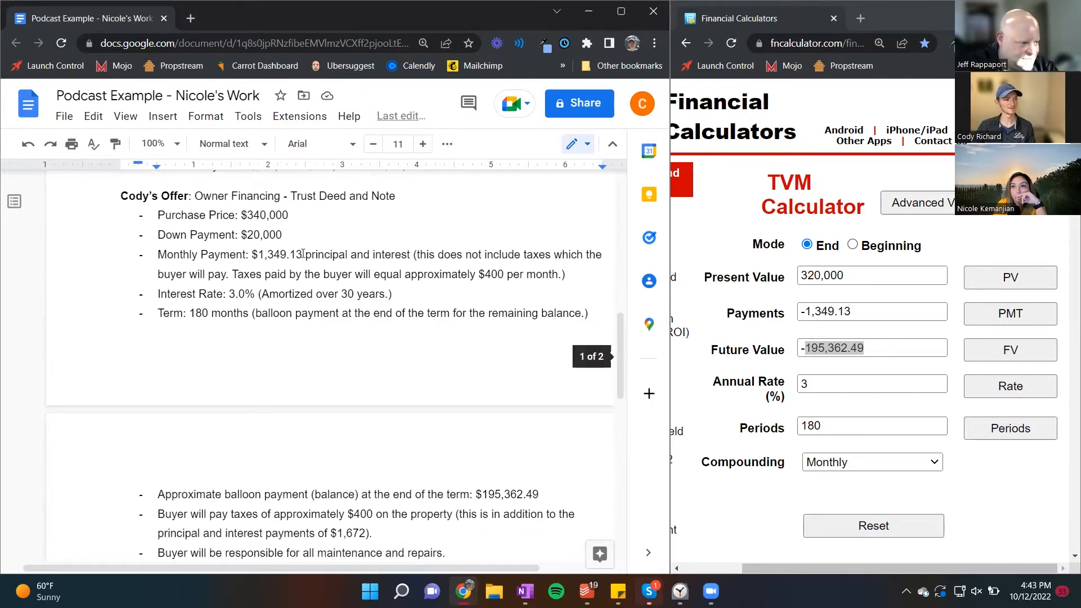
pyautogui.moveTo(121, 196); pyautogui.dragTo(201, 256)
pyautogui.moveTo(250, 306); pyautogui.dragTo(410, 507)
pyautogui.hotkey('ctrl', 'c')
pyautogui.click(412, 516)
pyautogui.press('Return')
pyautogui.press('Return')
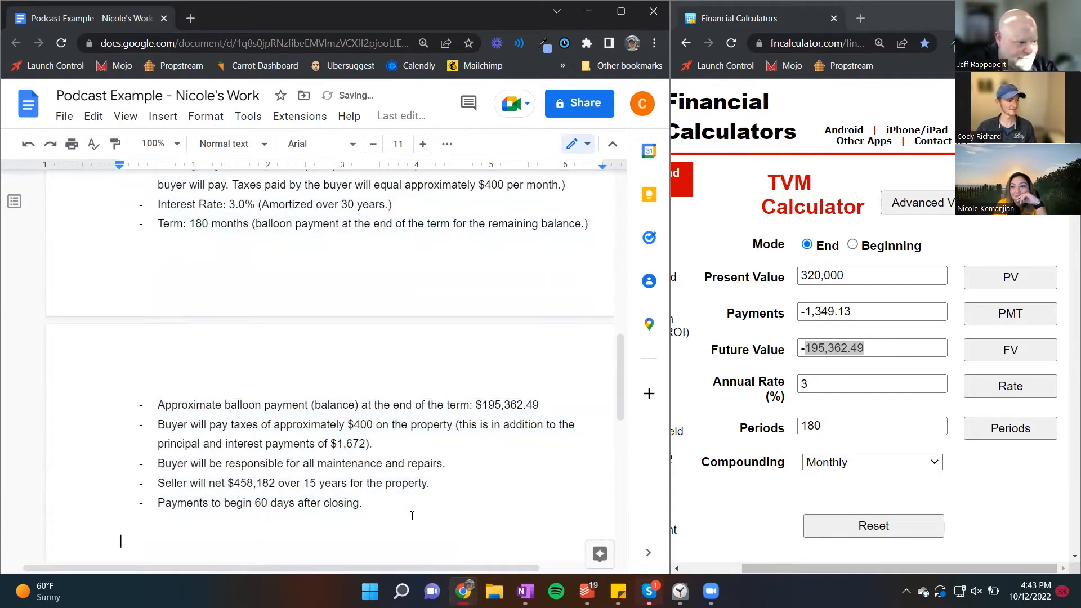
pyautogui.hotkey('ctrl', 'v')
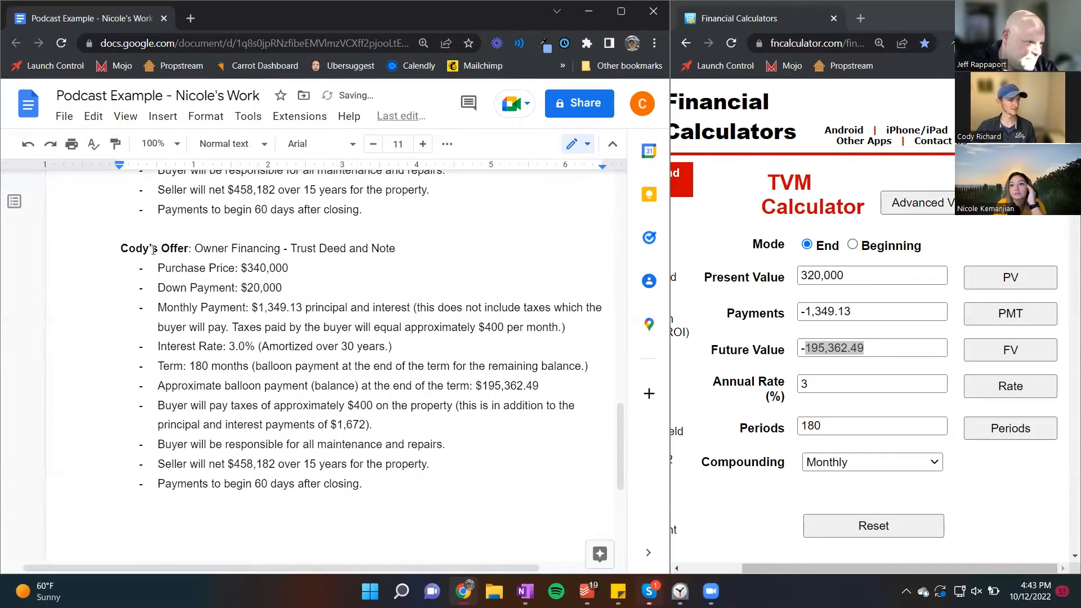
pyautogui.moveTo(149, 250); pyautogui.dragTo(121, 248)
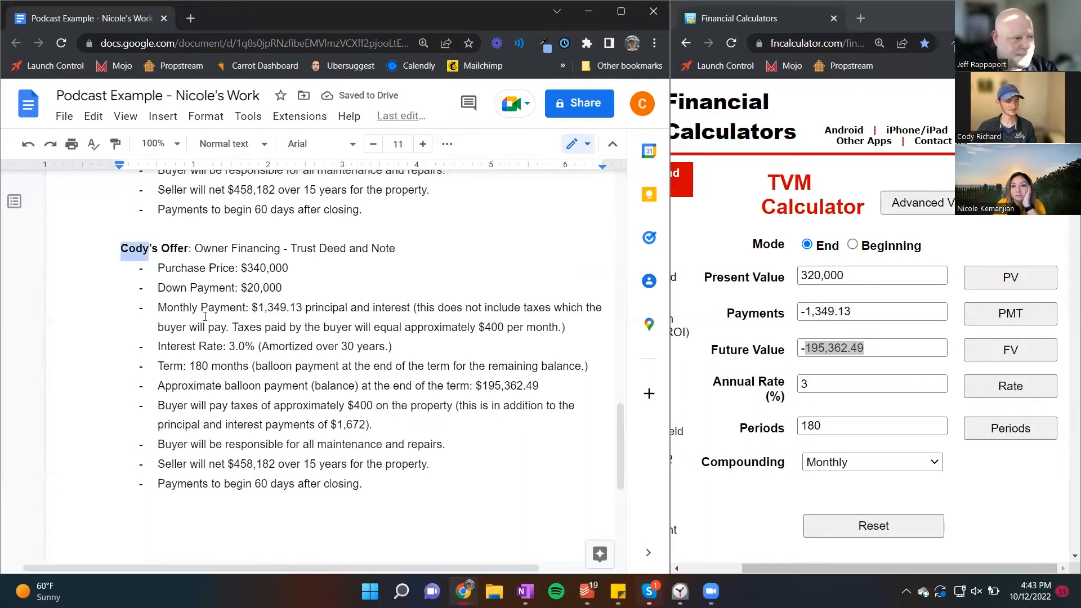
pyautogui.write('Jeff')
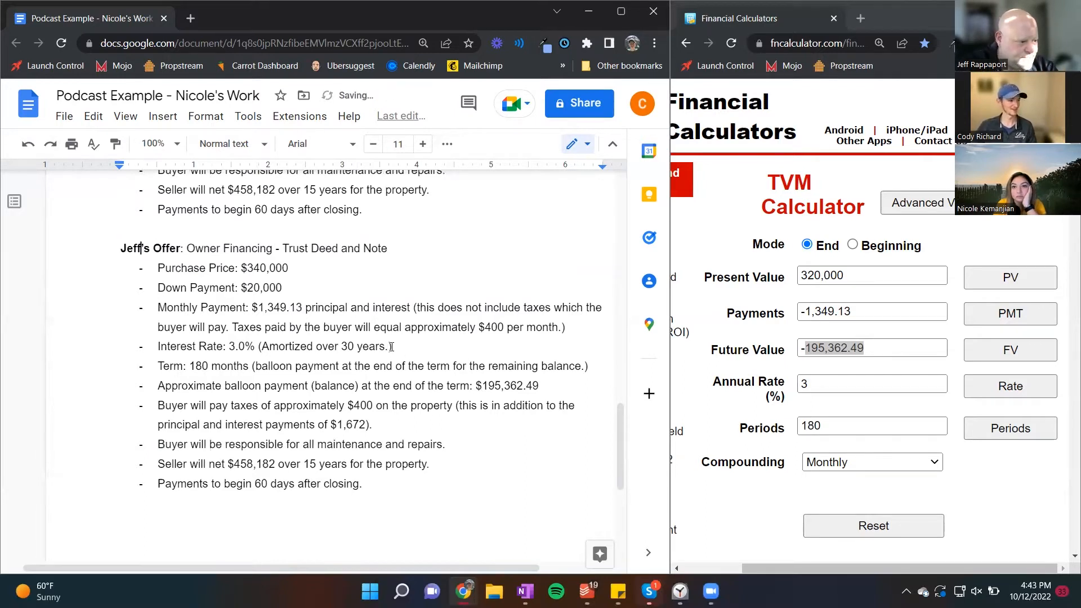
# Step: Replace the amortization note on the copied offer's interest rate line with "Simple Interest. Not Amortized"
pyautogui.moveTo(387, 346); pyautogui.dragTo(264, 345)
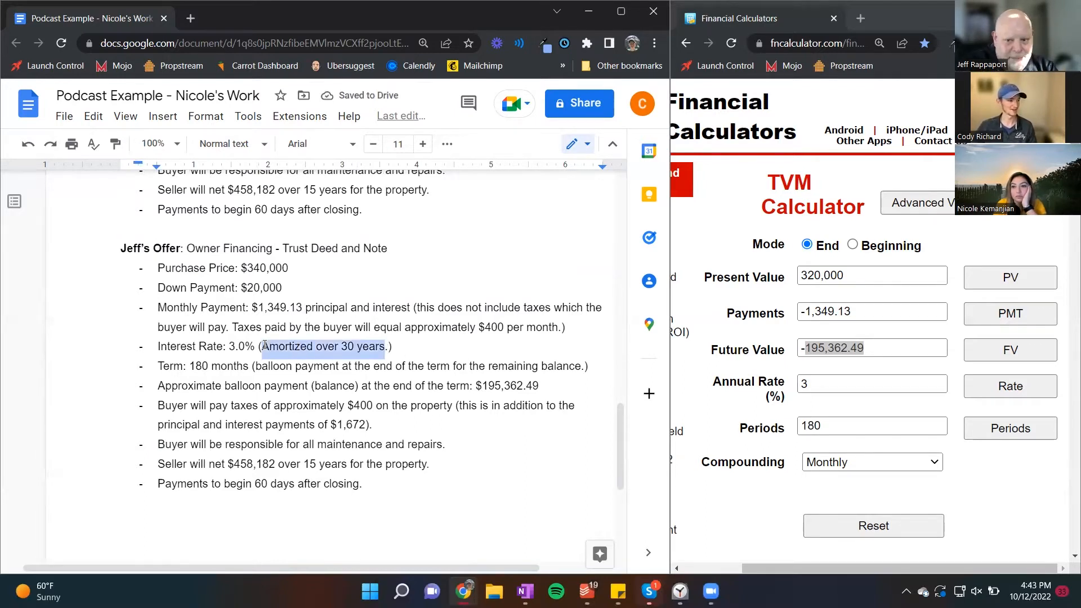
pyautogui.write('Simple Int')
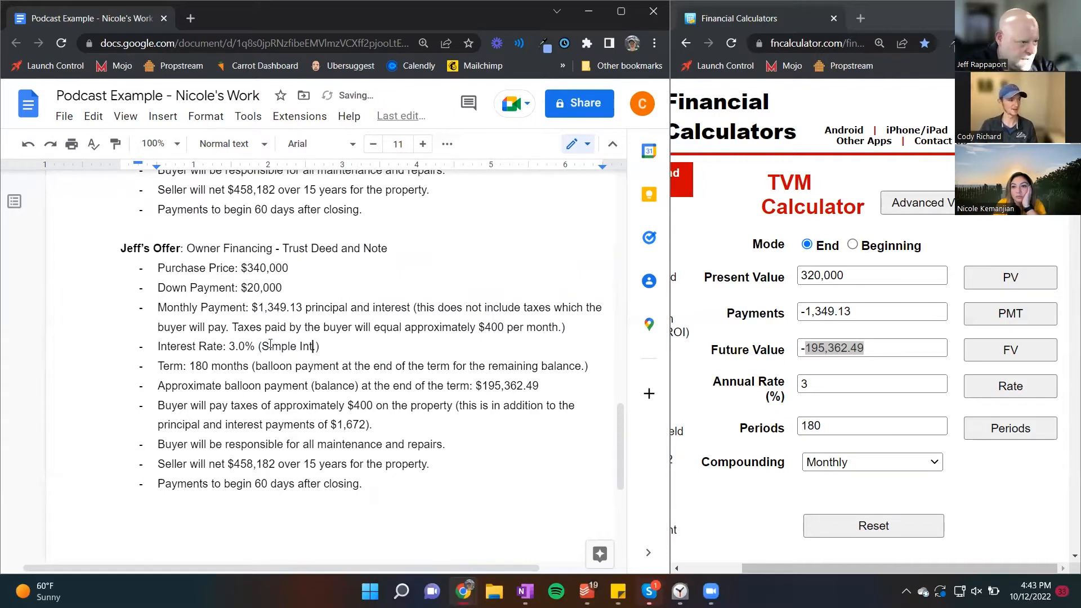
pyautogui.write('erest')
pyautogui.write('. Not ')
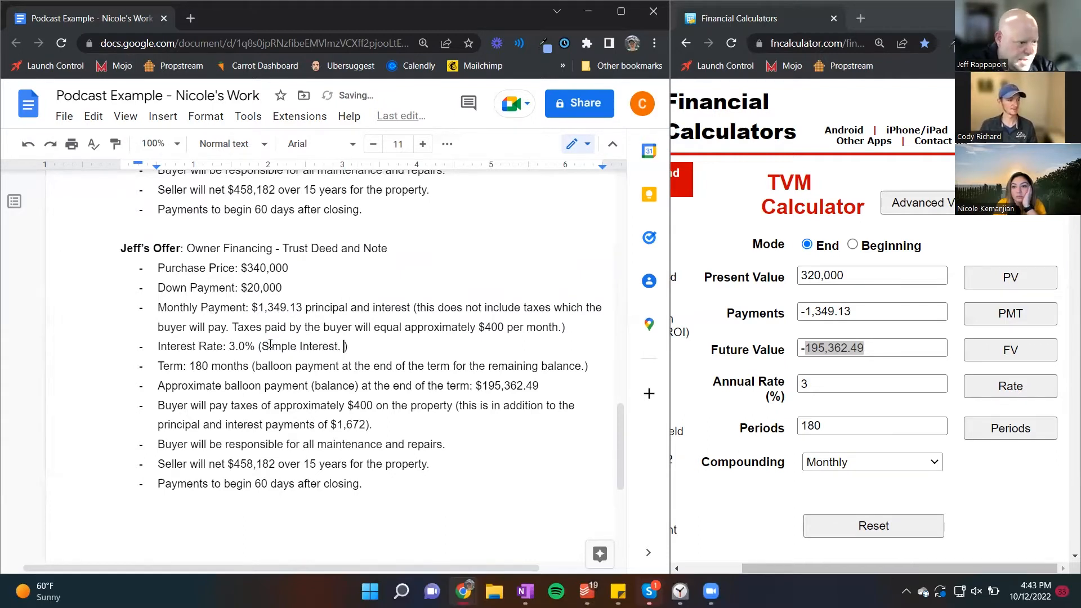
pyautogui.write('Amortized')
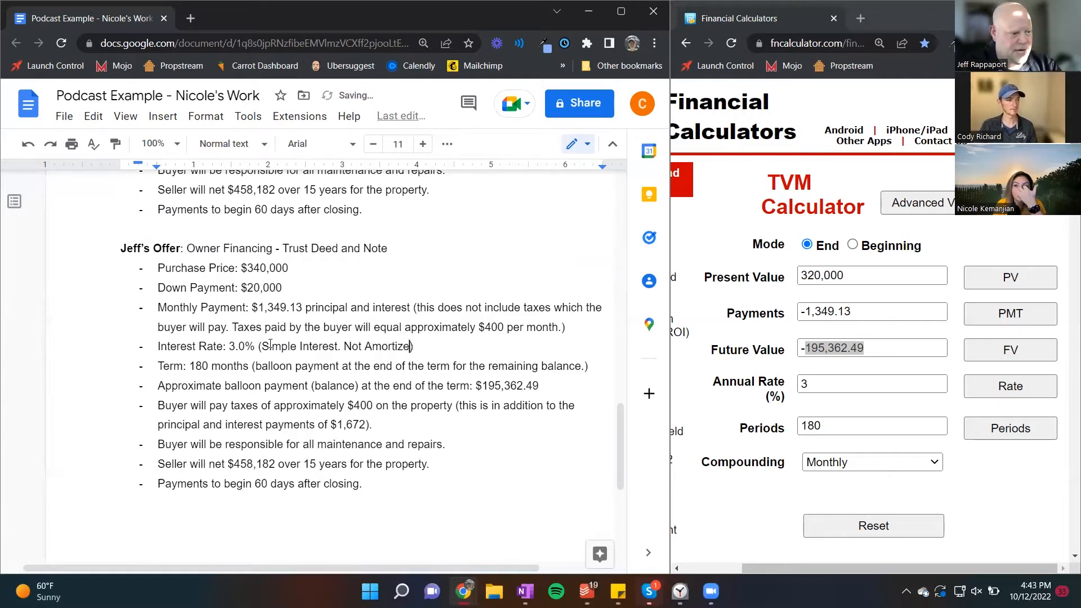
# Step: Set the copied offer's monthly principal and interest payment to $1,500
pyautogui.press('Up')
pyautogui.press('Up')
pyautogui.hotkey('ctrl', 'Left')
pyautogui.hotkey('ctrl', 'Left')
pyautogui.hotkey('ctrl', 'Left')
pyautogui.hotkey('ctrl', 'Left')
pyautogui.hotkey('ctrl', 'Left')
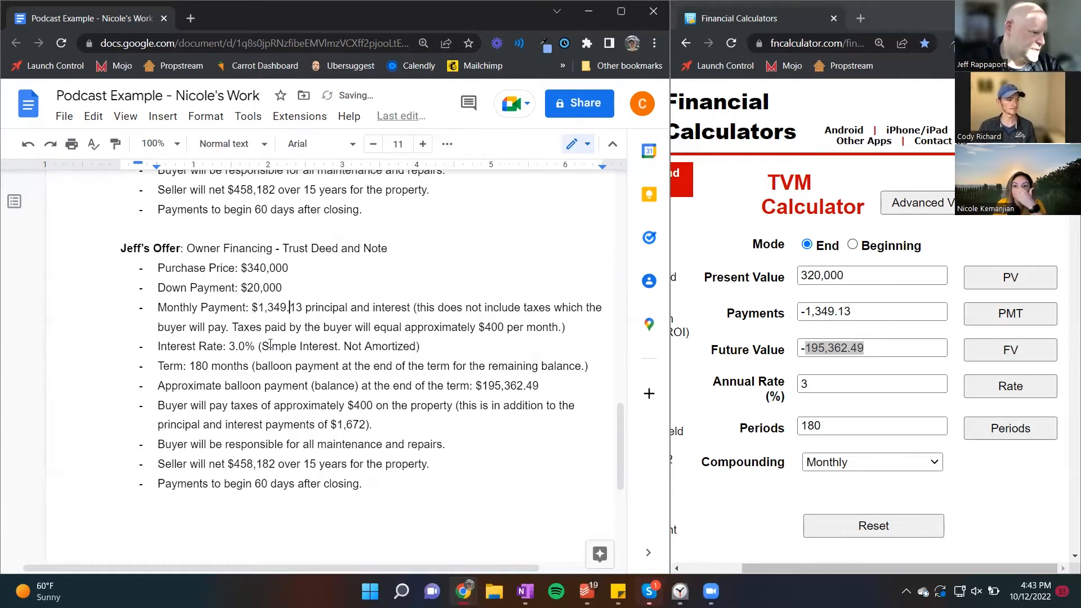
pyautogui.press('Right')
pyautogui.press('Right')
pyautogui.hotkey('shift', 'Left')
pyautogui.hotkey('shift', 'Left')
pyautogui.hotkey('shift', 'Left')
pyautogui.hotkey('shift', 'Left')
pyautogui.hotkey('shift', 'Left')
pyautogui.hotkey('shift', 'Left')
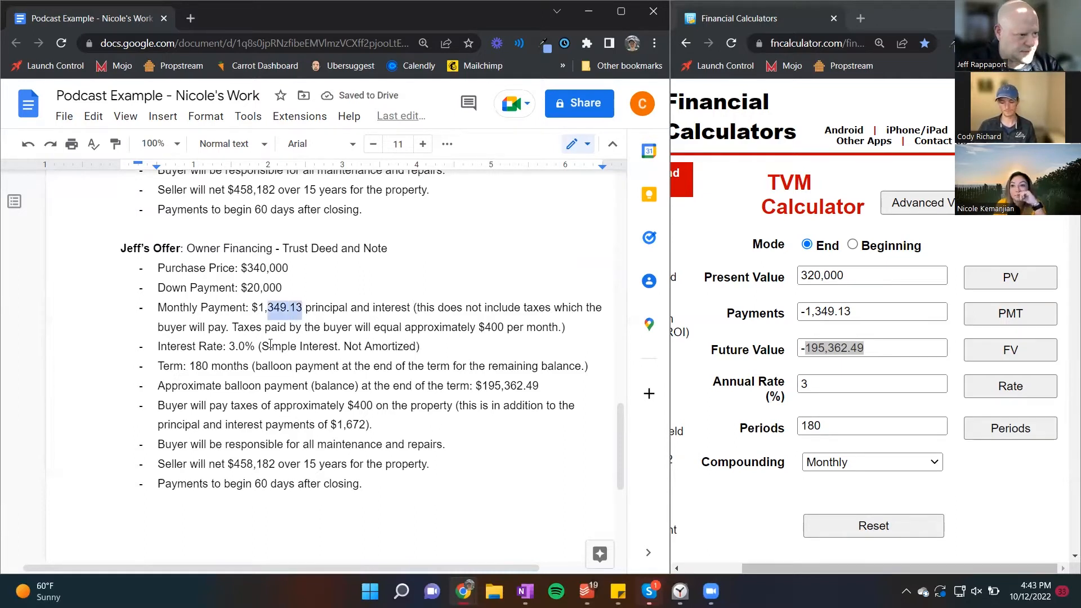
pyautogui.write('500')
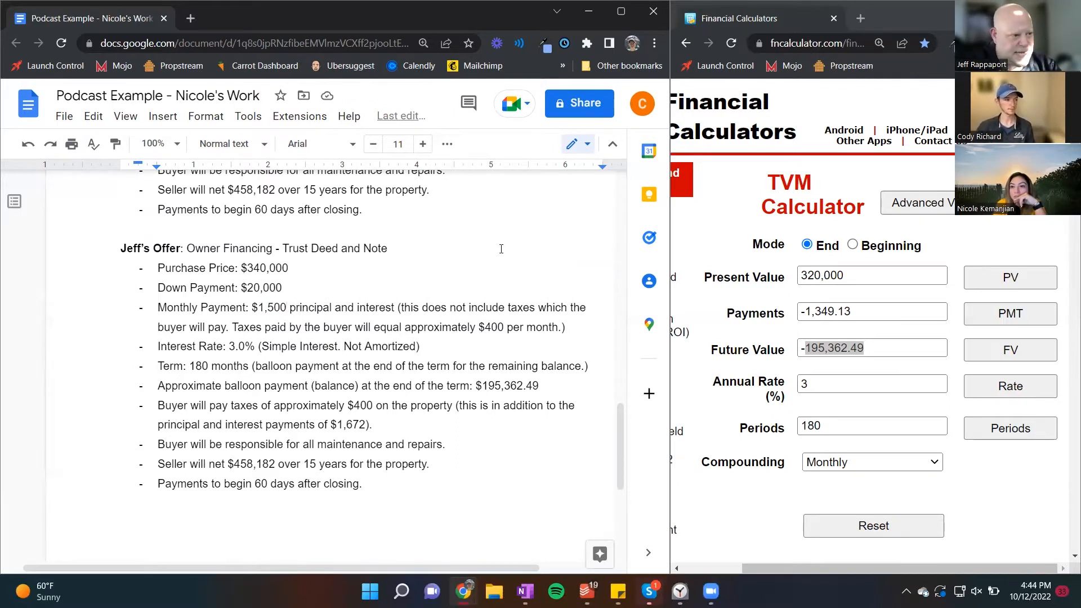
# Step: Clear the future value in the TVM calculator
pyautogui.click(885, 349)
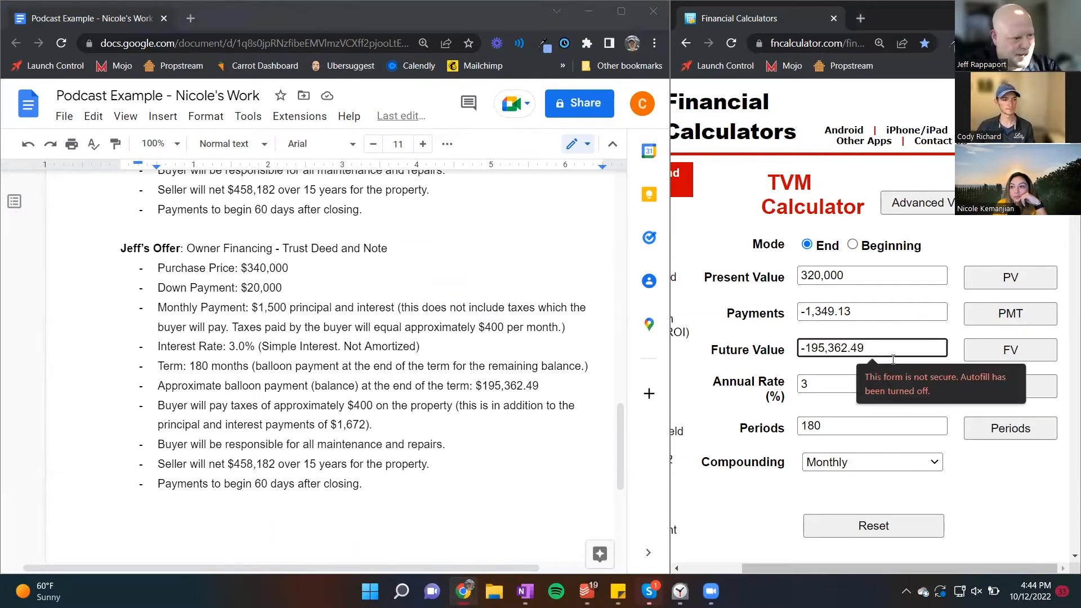
pyautogui.click(908, 309)
pyautogui.click(1034, 241)
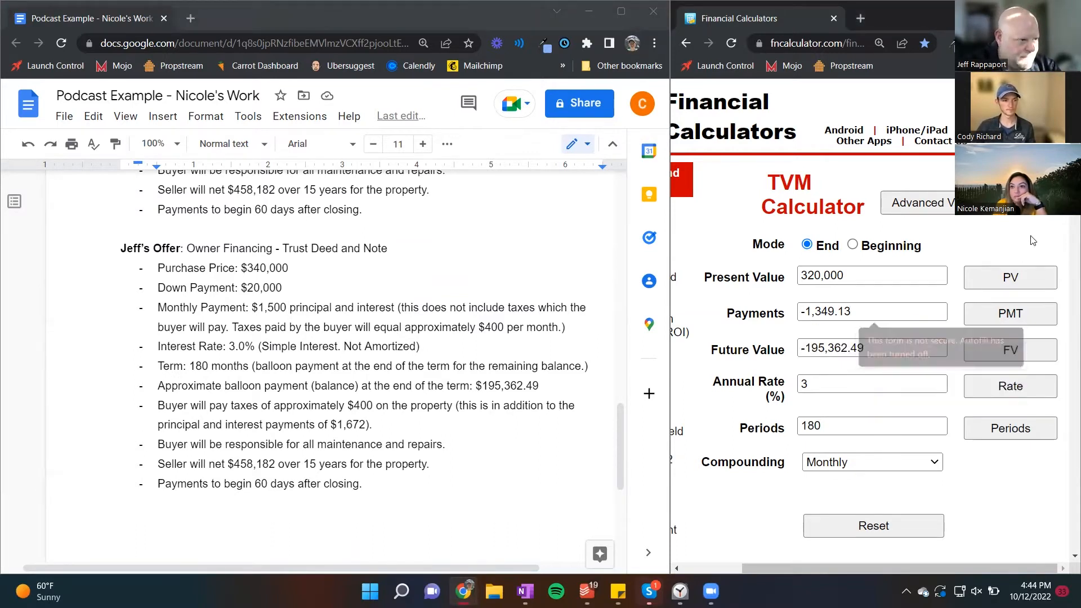
pyautogui.tripleClick(918, 350)
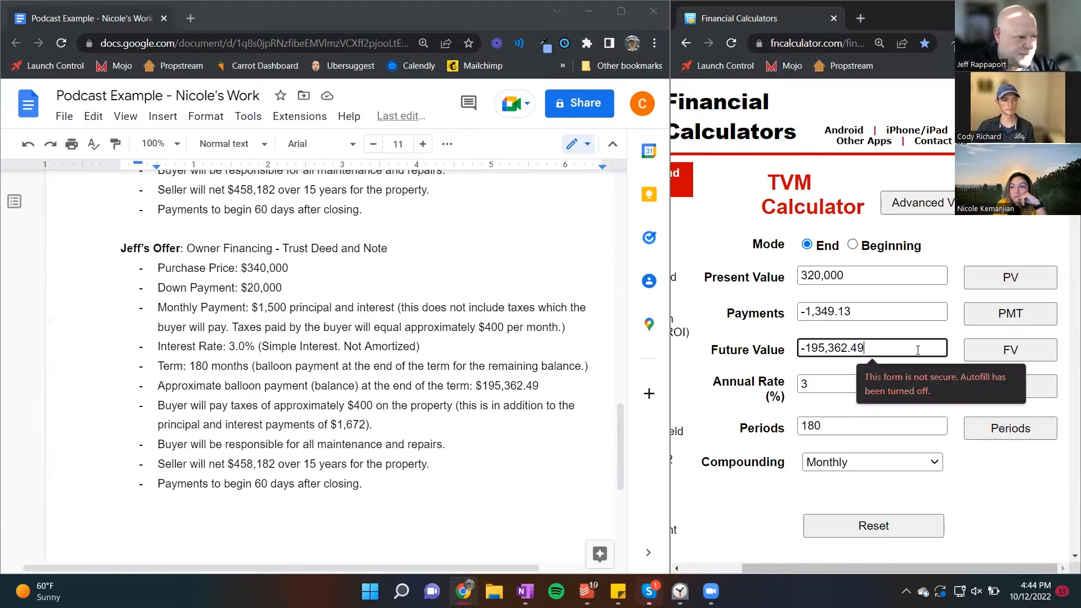
pyautogui.press('BackSpace')
# Step: Set the number of periods in the TVM calculator to 360
pyautogui.press('Tab')
pyautogui.press('Tab')
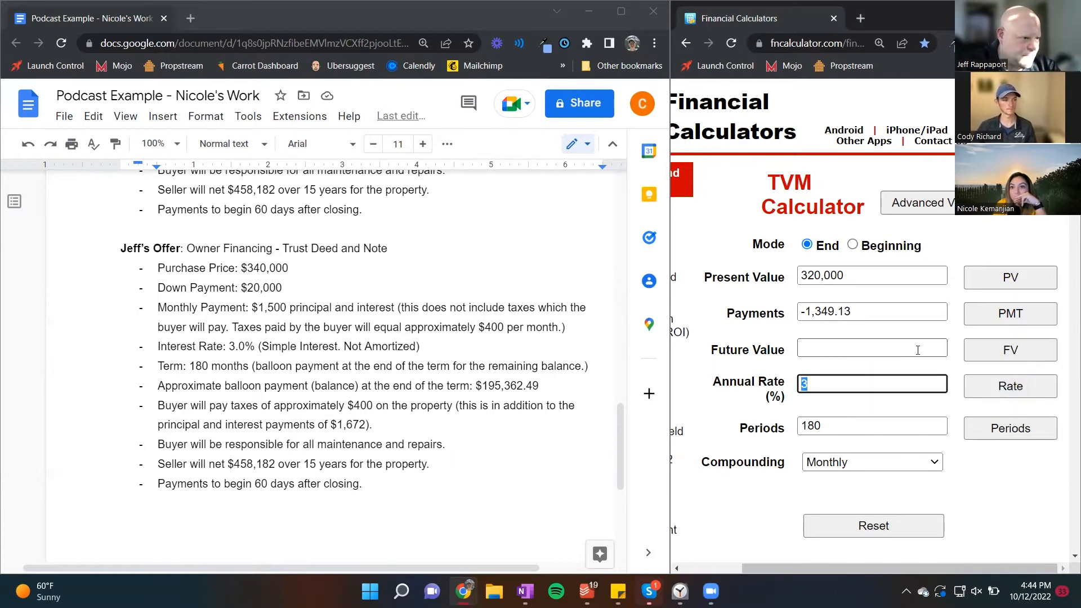
pyautogui.press('Tab')
pyautogui.press('Tab')
pyautogui.write('360')
# Step: Set the payment amount in the TVM calculator to -1,500
pyautogui.hotkey('shift', 'Tab')
pyautogui.hotkey('shift', 'Tab')
pyautogui.hotkey('shift', 'Tab')
pyautogui.hotkey('shift', 'Tab')
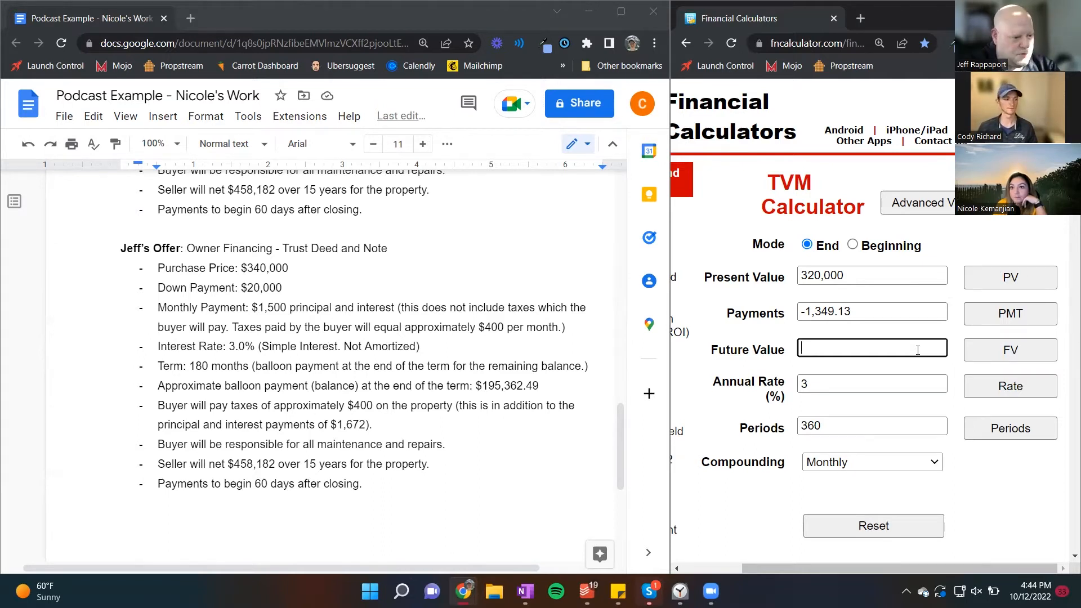
pyautogui.hotkey('shift', 'Tab')
pyautogui.hotkey('shift', 'Tab')
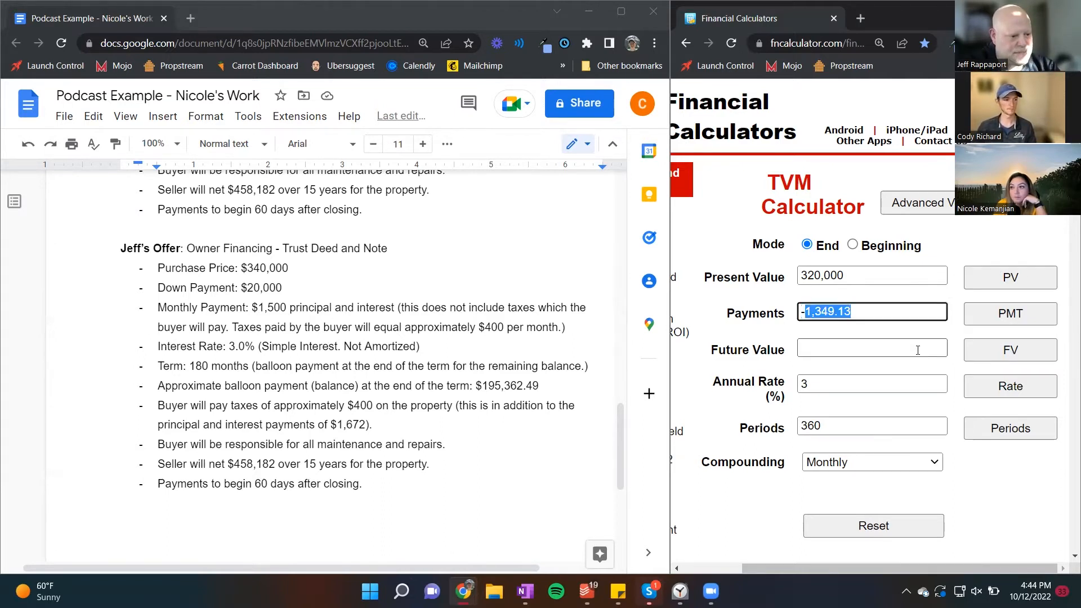
pyautogui.hotkey('shift', 'Right')
pyautogui.hotkey('shift', 'Right')
pyautogui.hotkey('shift', 'Right')
pyautogui.write('500')
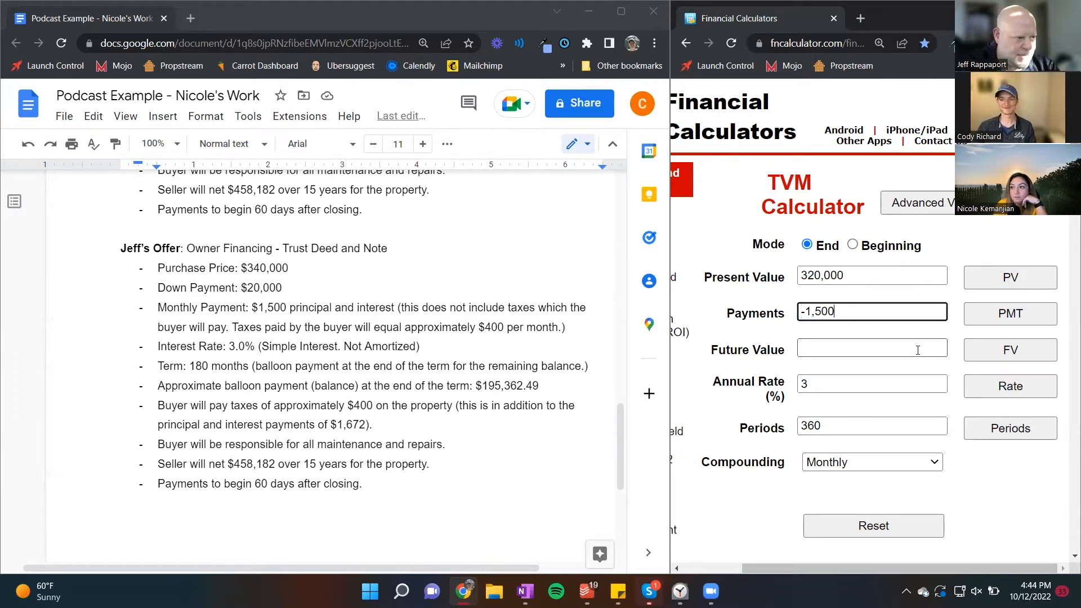
pyautogui.click(918, 350)
# Step: Set the term on the copied offer to 60 months in the document
pyautogui.click(297, 446)
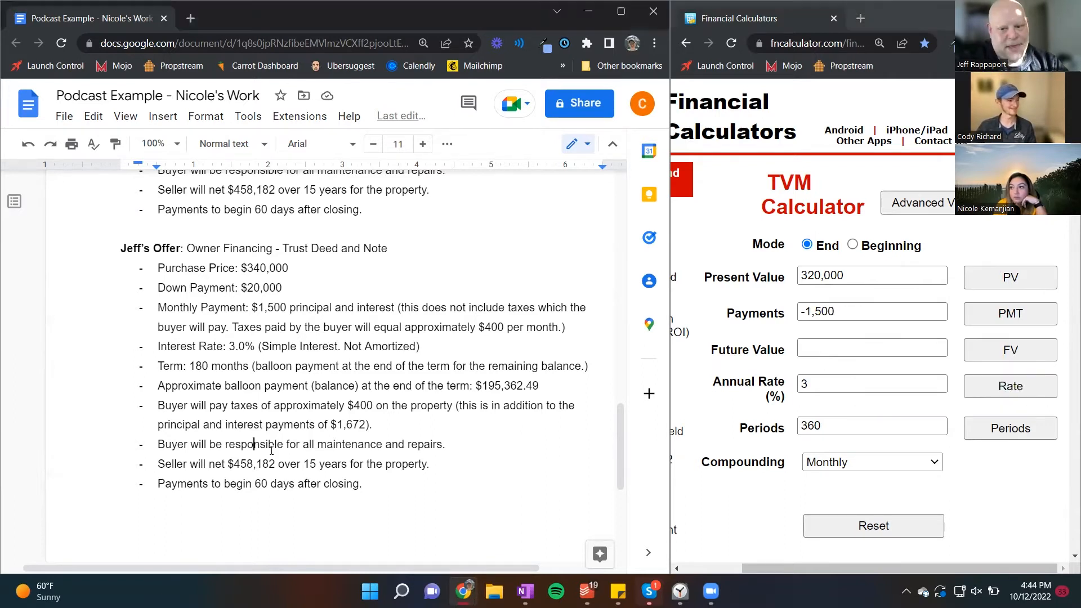
pyautogui.click(207, 364)
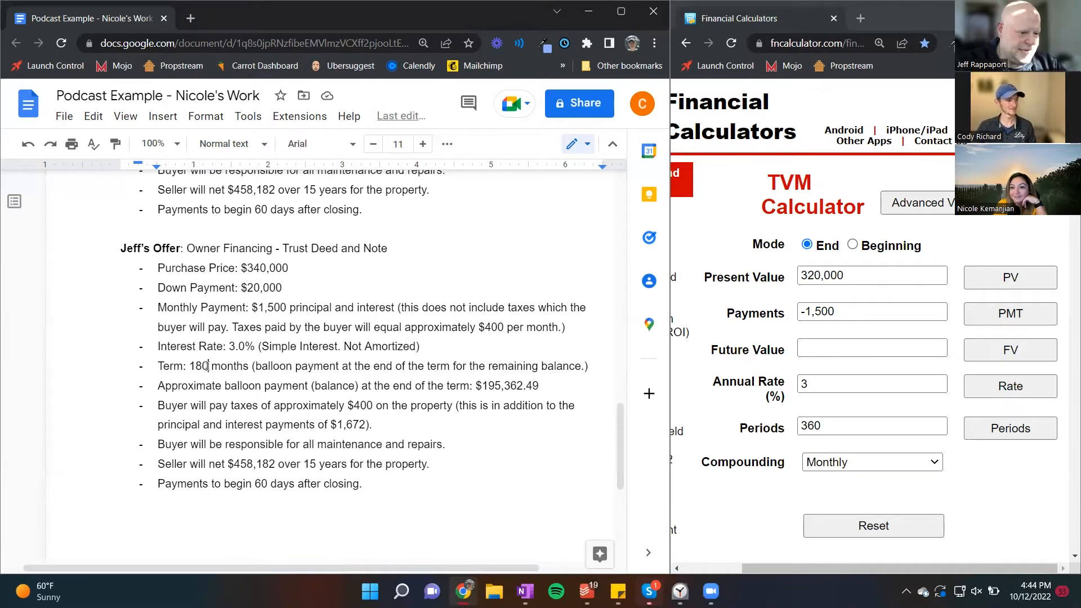
pyautogui.moveTo(208, 366); pyautogui.dragTo(195, 366)
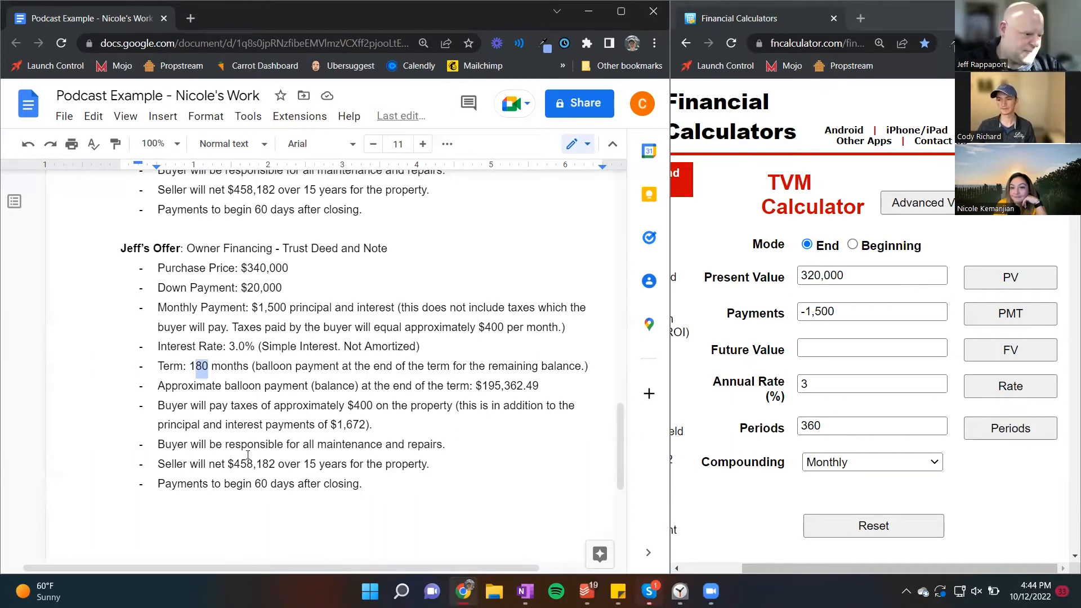
pyautogui.hotkey('shift', 'Left')
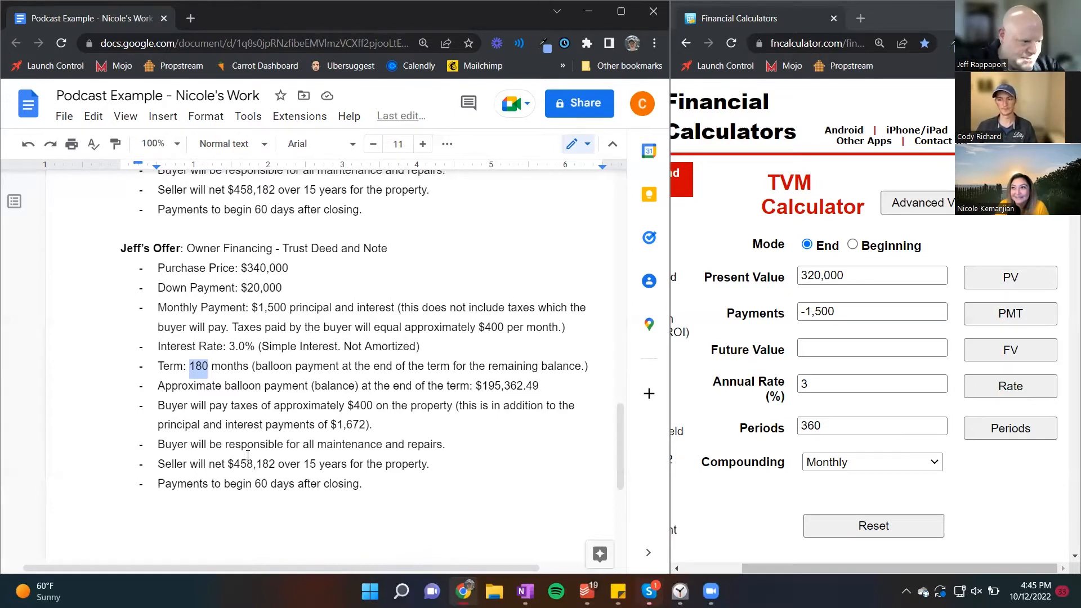
pyautogui.write('60')
pyautogui.press('Tab')
pyautogui.press('BackSpace')
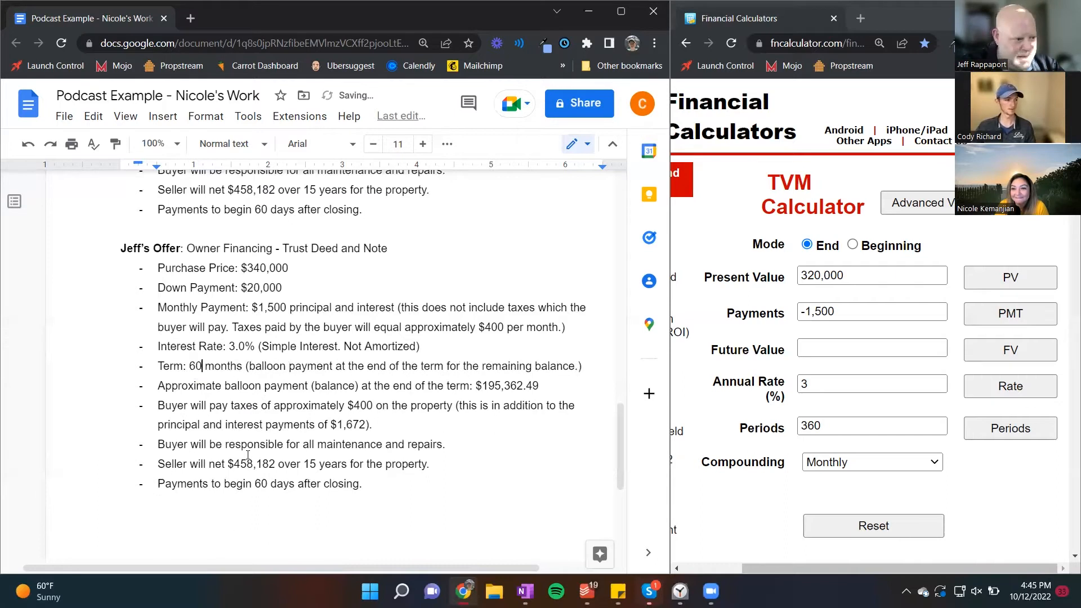
# Step: Set the TVM calculator's periods to 60 and calculate the future value
pyautogui.doubleClick(837, 425)
pyautogui.write('60')
pyautogui.hotkey('shift', 'Tab')
pyautogui.hotkey('shift', 'Tab')
pyautogui.hotkey('shift', 'Tab')
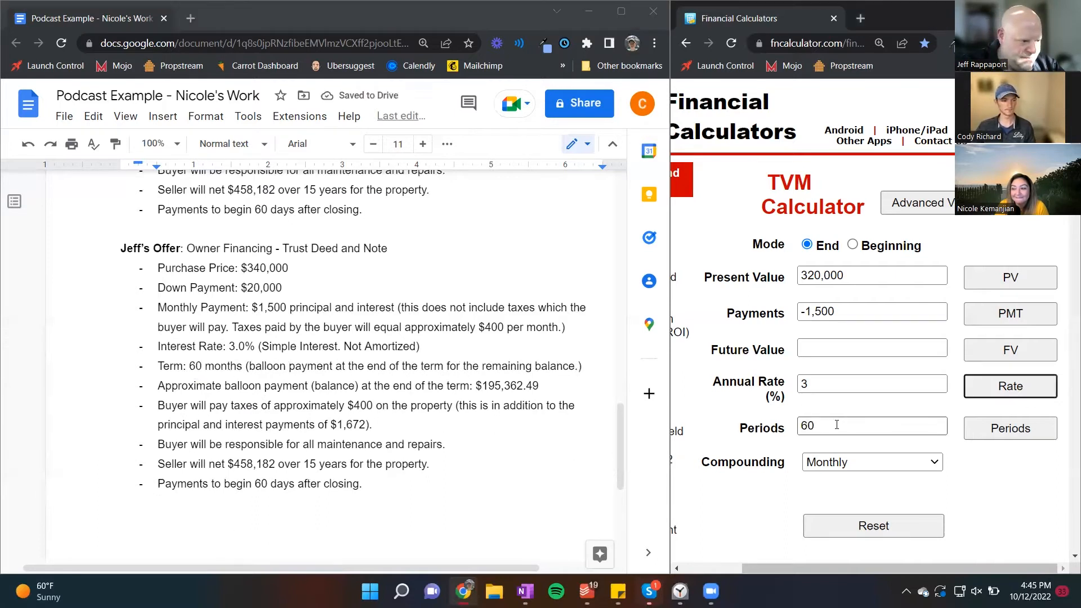
pyautogui.press('Return')
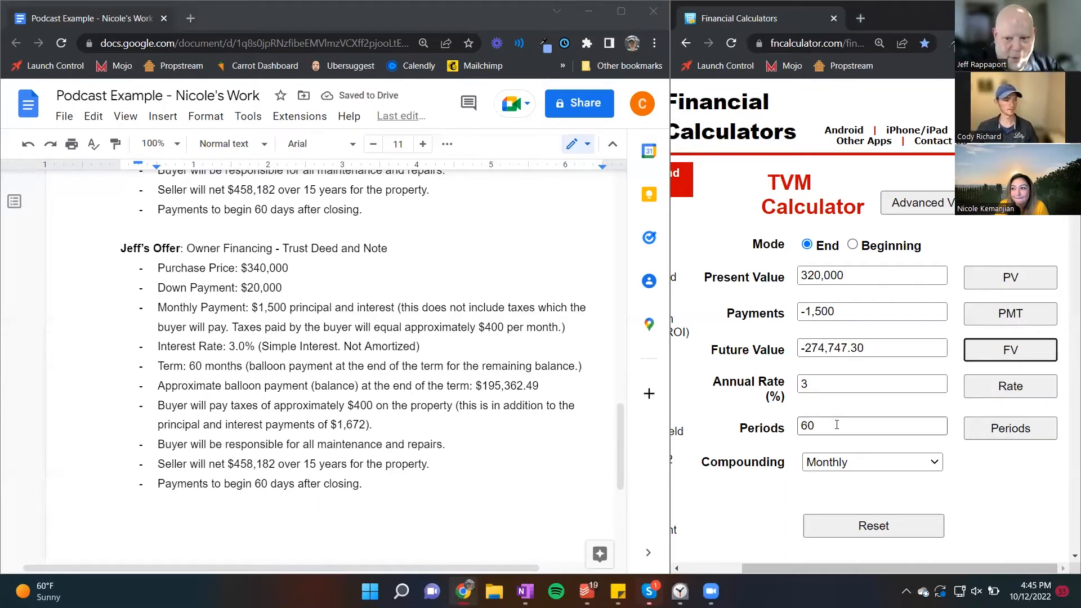
# Step: Copy the calculated future value into the newest offer as its approximate balloon payment, $274,747.30
pyautogui.moveTo(866, 348); pyautogui.dragTo(807, 353)
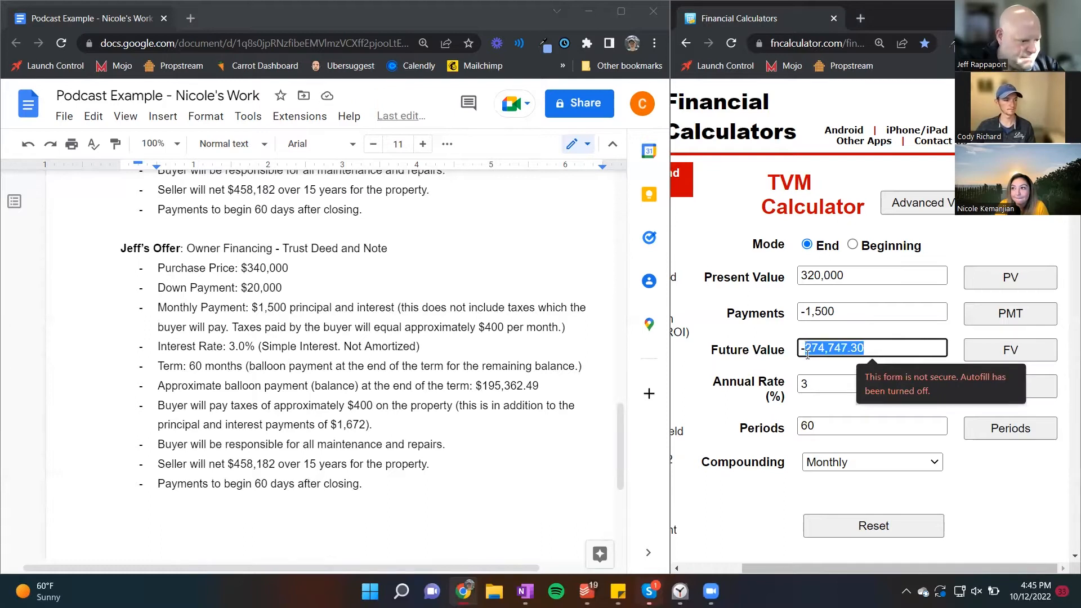
pyautogui.hotkey('ctrl', 'c')
pyautogui.moveTo(542, 388); pyautogui.dragTo(480, 388)
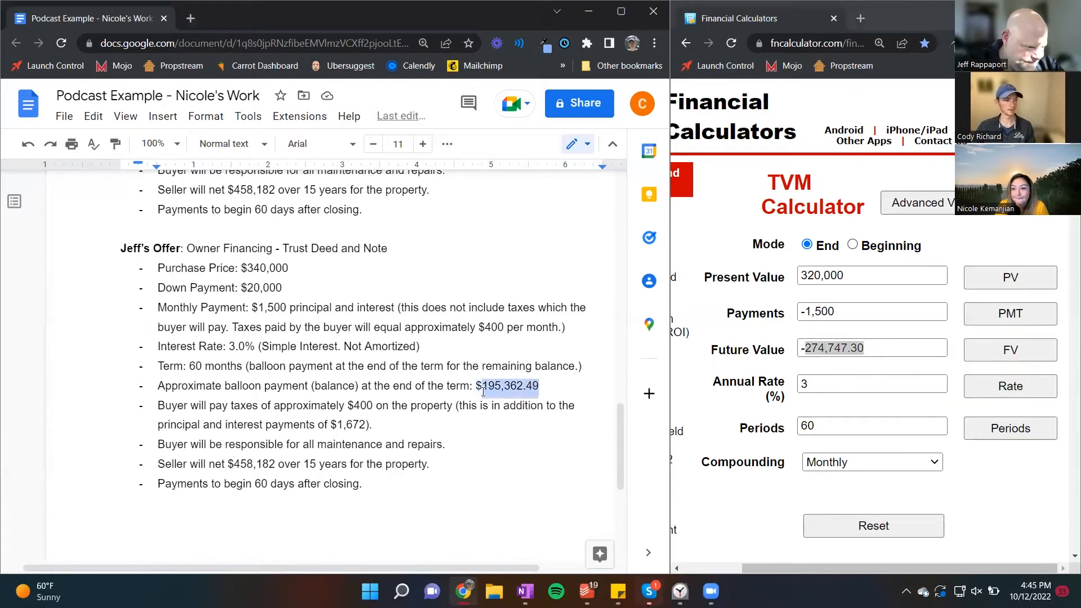
pyautogui.hotkey('ctrl', 'v')
pyautogui.click(406, 426)
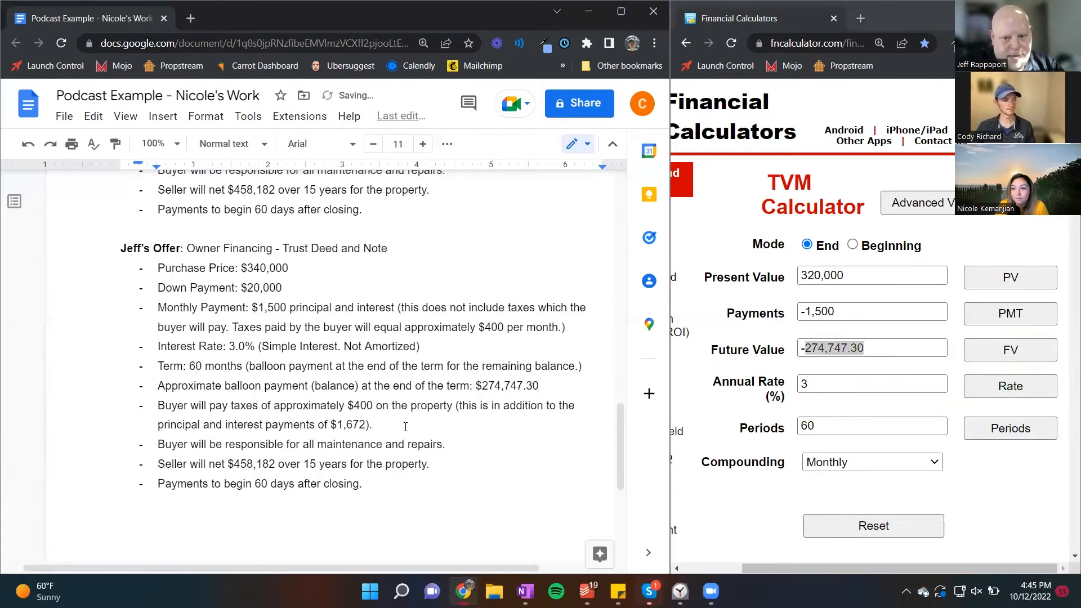
# Step: Open the Windows Calculator and divide the balloon balance of 274747 by the purchase price of 340000
pyautogui.click(401, 592)
pyautogui.write('c')
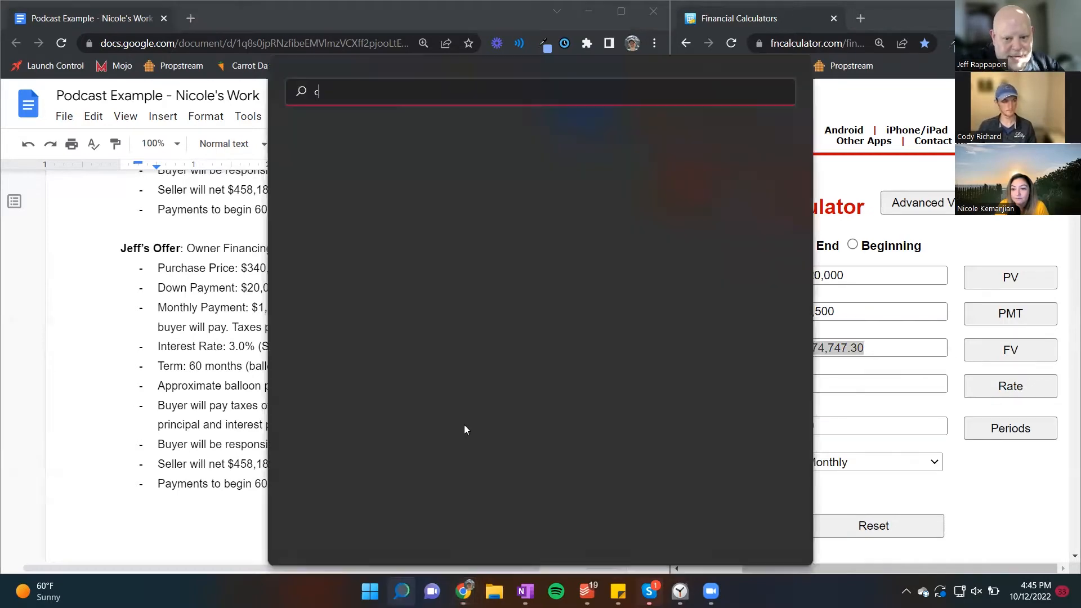
pyautogui.write('alc')
pyautogui.press('Return')
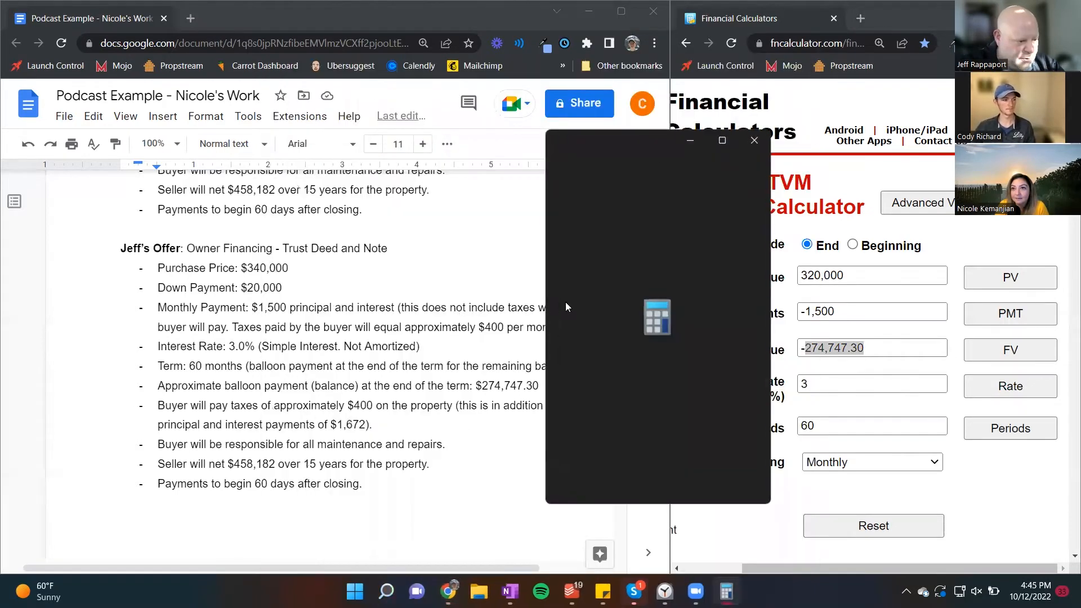
pyautogui.write('274747')
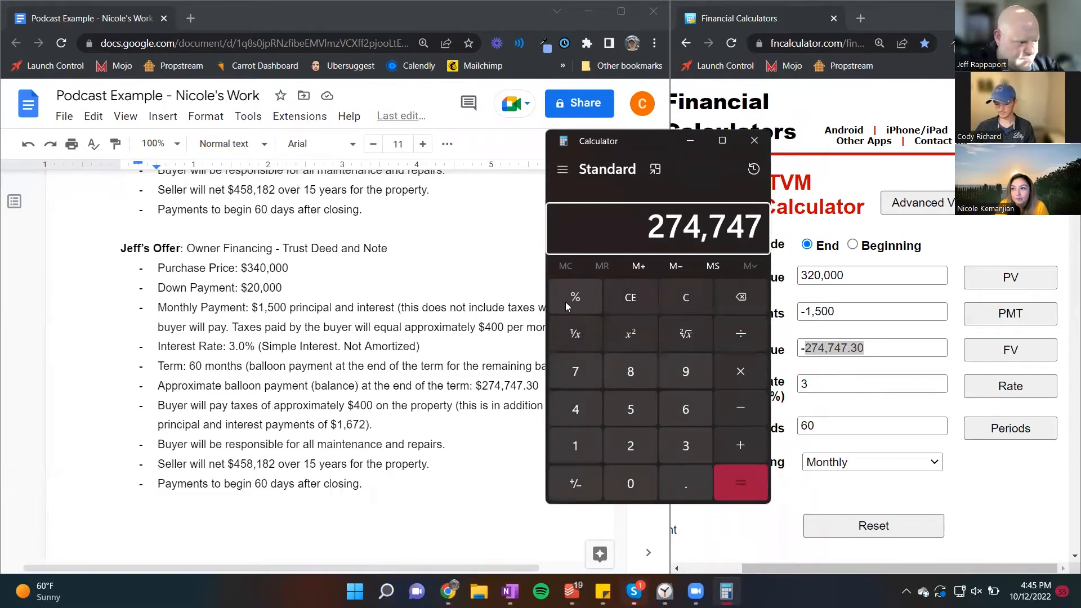
pyautogui.press('/')
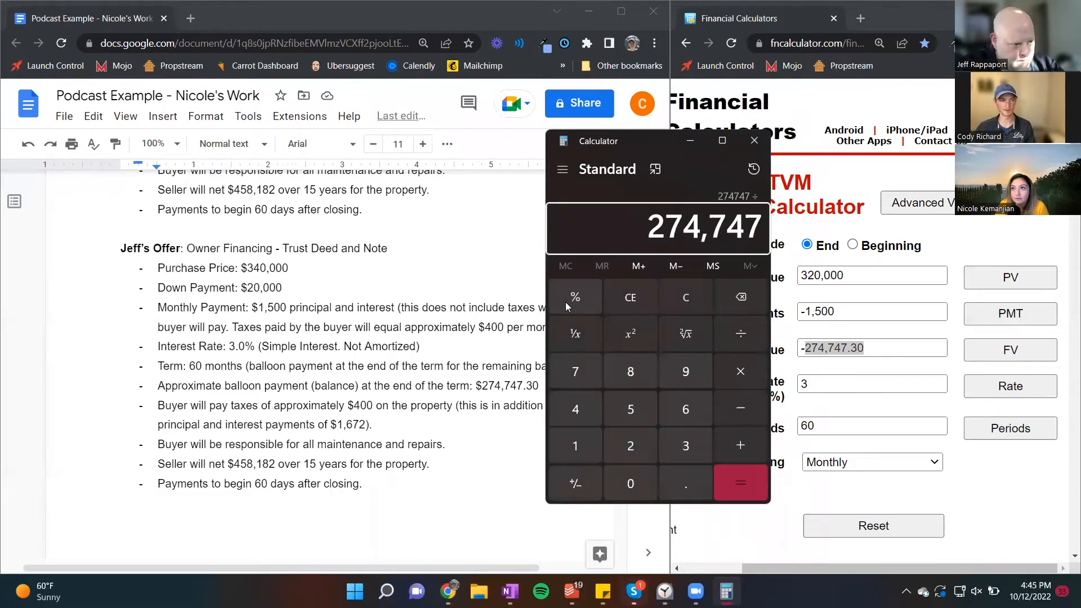
pyautogui.write('340000')
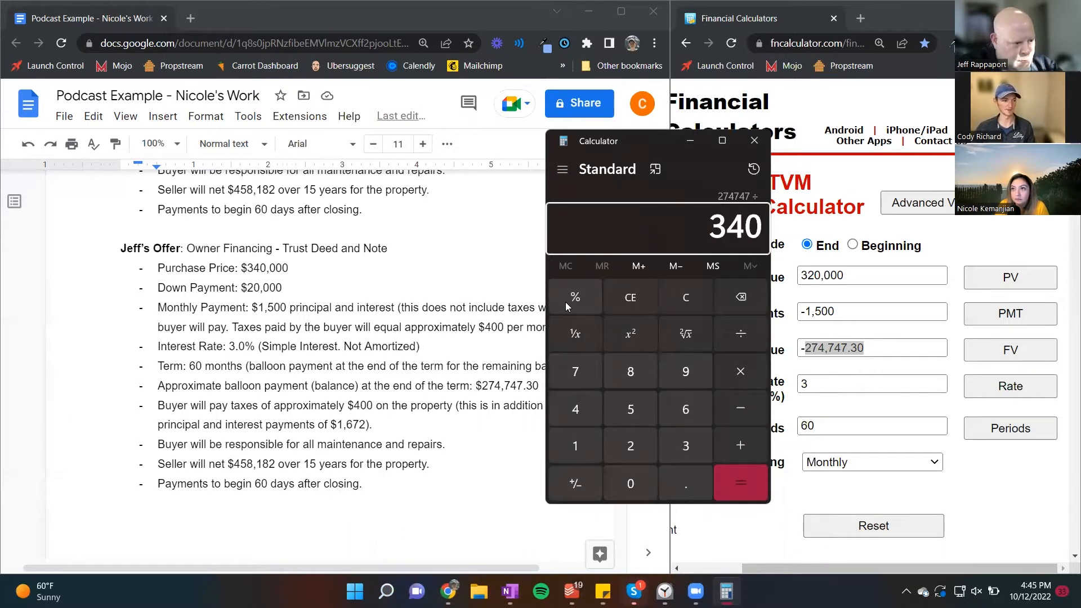
pyautogui.press('Return')
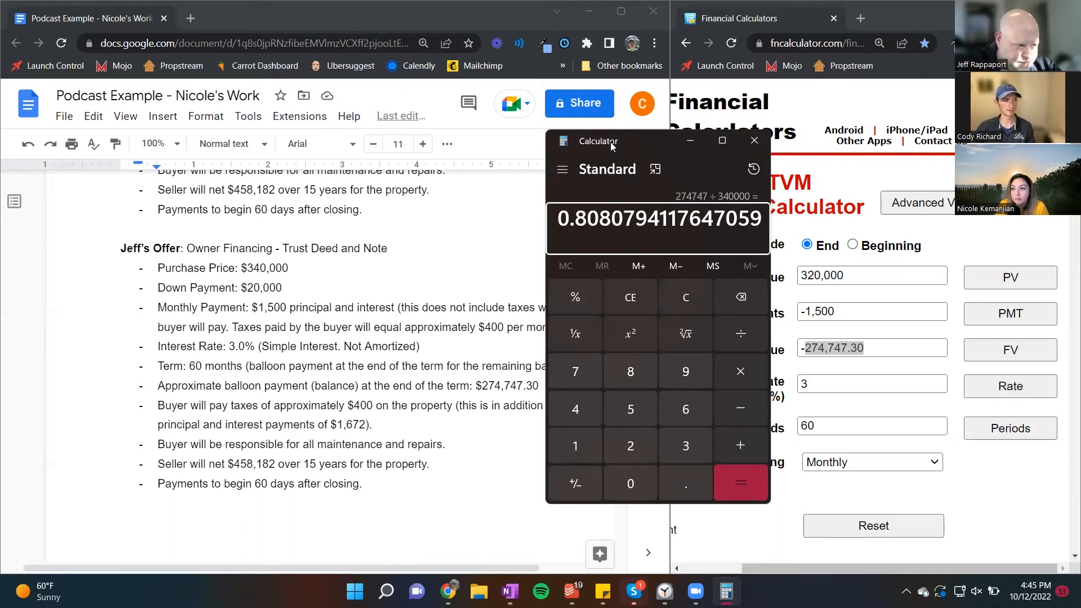
# Step: Change the principal and interest payment in the document's last tax clause to $1,500
pyautogui.click(385, 345)
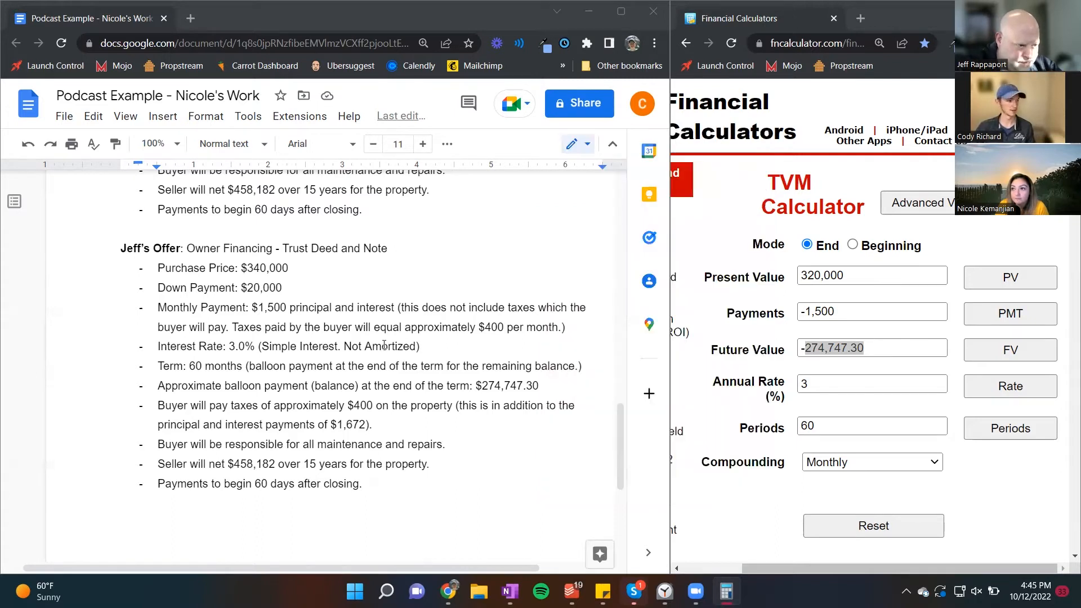
pyautogui.moveTo(366, 424); pyautogui.dragTo(345, 424)
pyautogui.click(349, 427)
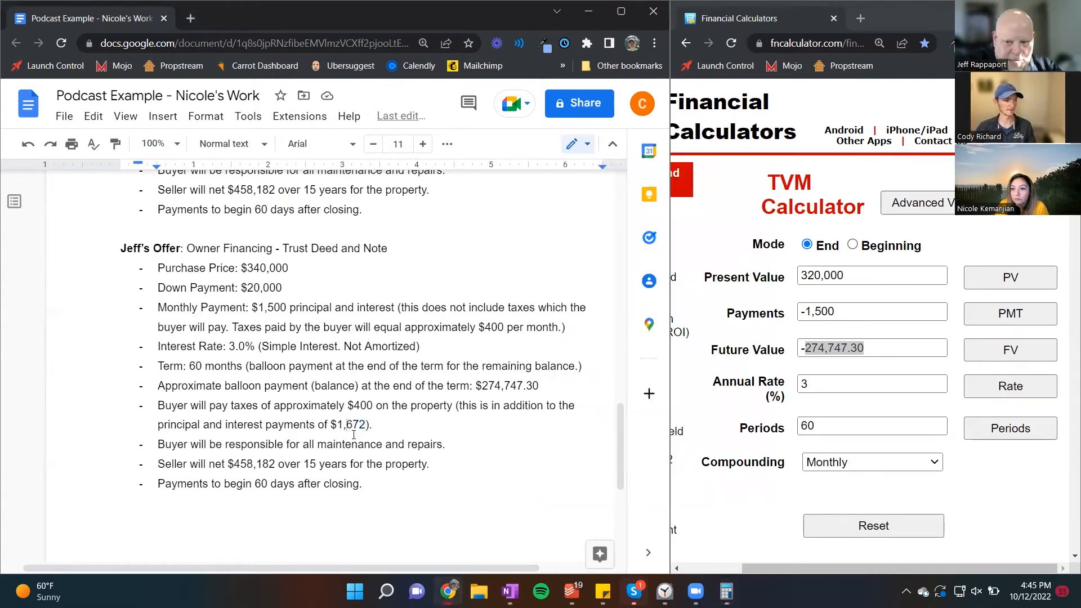
pyautogui.doubleClick(354, 434)
pyautogui.write('500')
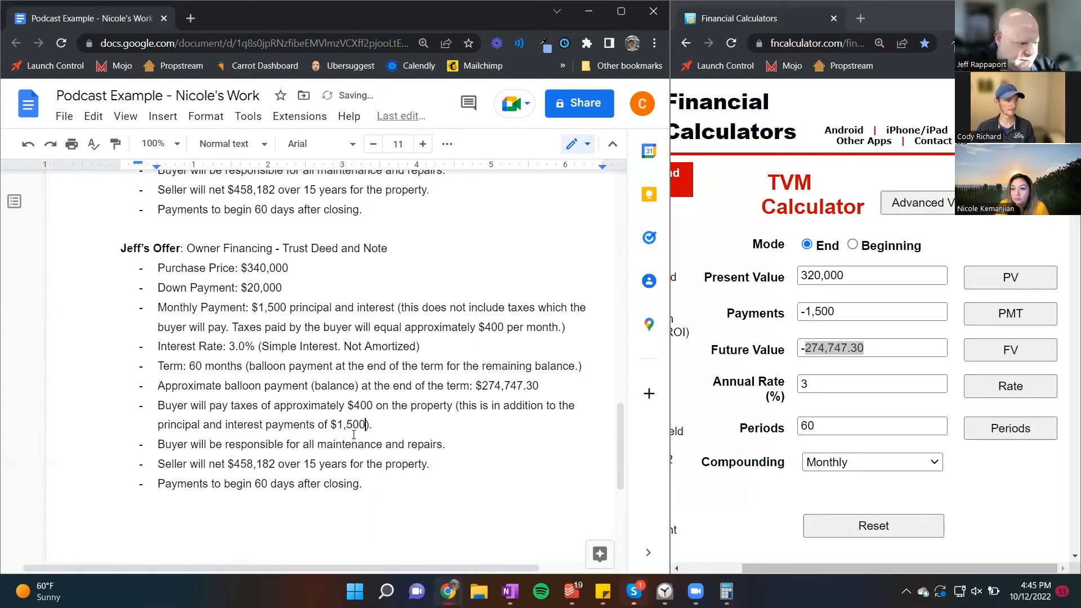
# Step: Set the seller's net in the last offer to $384,747 over 5 years
pyautogui.press('Down')
pyautogui.press('Down')
pyautogui.hotkey('ctrl', 'Left')
pyautogui.hotkey('ctrl', 'Left')
pyautogui.hotkey('ctrl', 'Left')
pyautogui.press('Left')
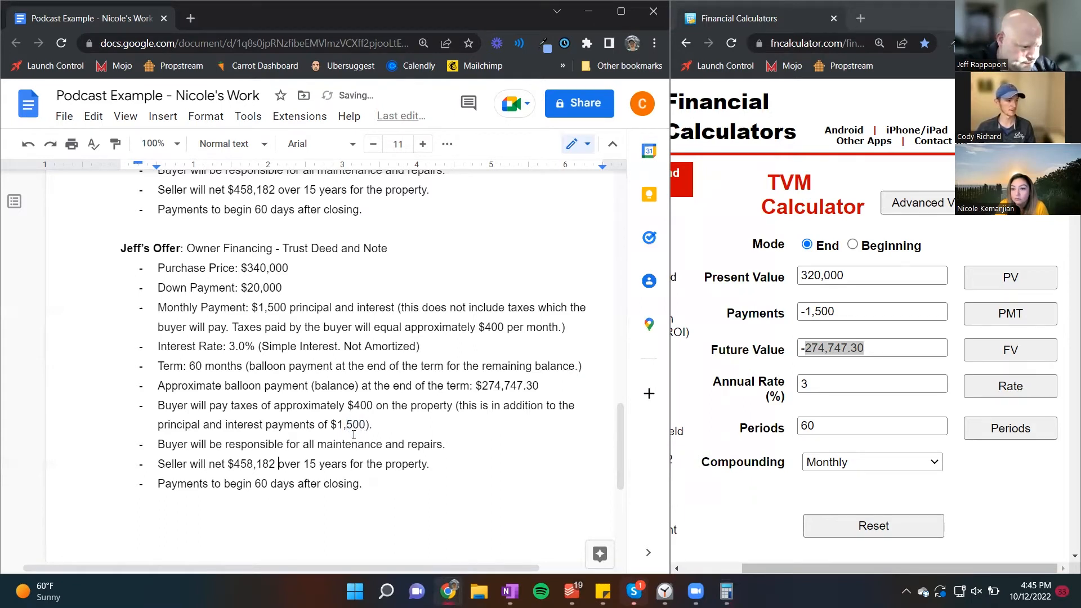
pyautogui.hotkey('ctrl', 'shift', 'Left')
pyautogui.hotkey('ctrl', 'shift', 'Left')
pyautogui.write('384,747')
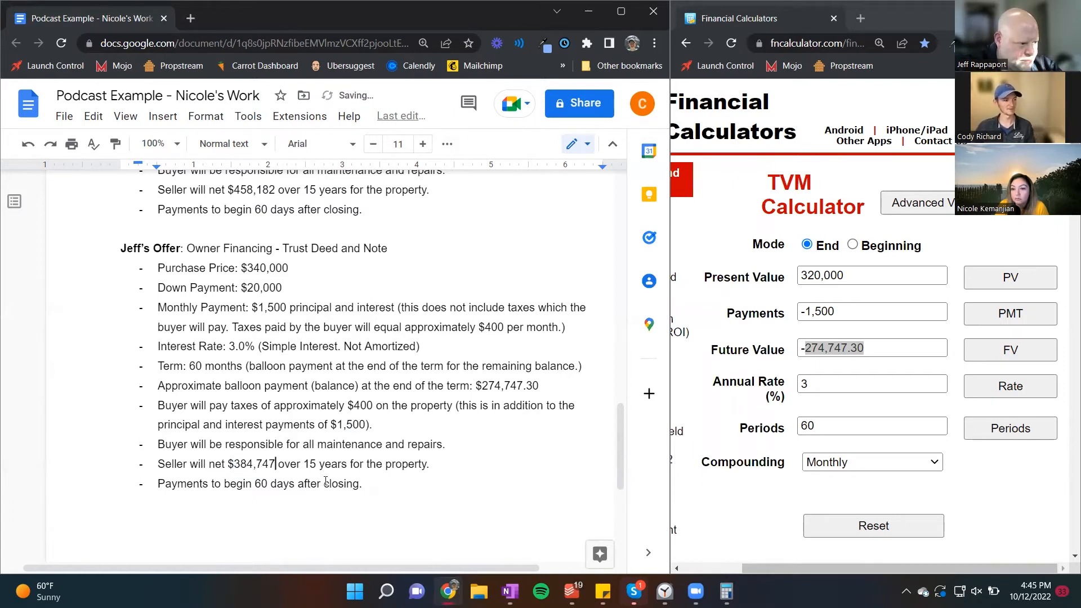
pyautogui.press('BackSpace')
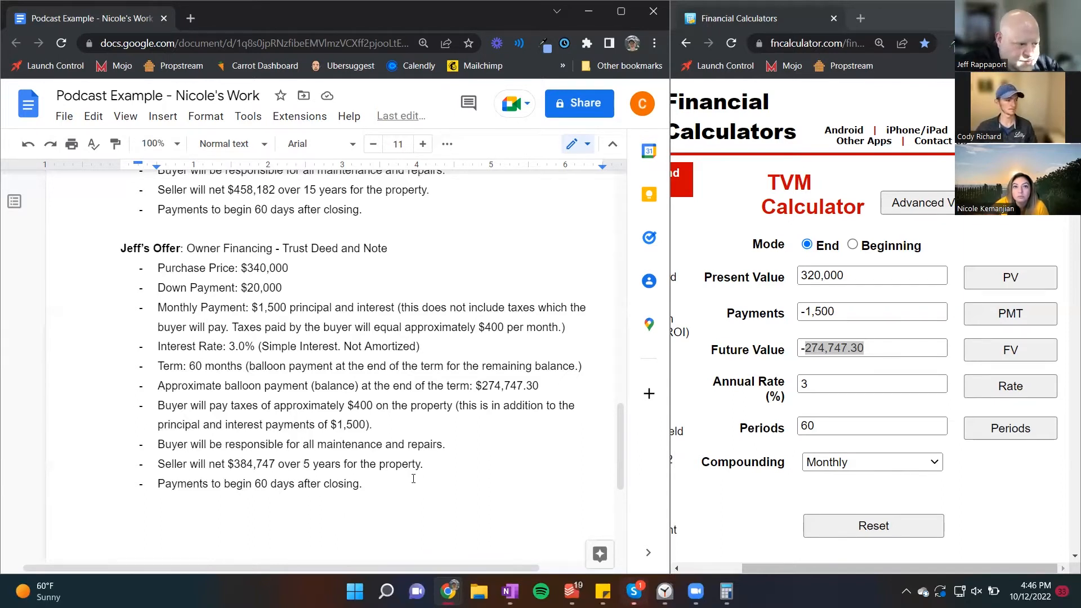
# Step: Duplicate the whole last offer, heading included, below itself with a blank line in between
pyautogui.hotkey('ctrl', 'shift', 'Up')
pyautogui.hotkey('ctrl', 'shift', 'Up')
pyautogui.hotkey('ctrl', 'shift', 'Up')
pyautogui.hotkey('ctrl', 'shift', 'Up')
pyautogui.hotkey('ctrl', 'shift', 'Up')
pyautogui.hotkey('ctrl', 'shift', 'Up')
pyautogui.hotkey('ctrl', 'shift', 'Up')
pyautogui.hotkey('ctrl', 'shift', 'Up')
pyautogui.hotkey('ctrl', 'shift', 'Up')
pyautogui.hotkey('ctrl', 'shift', 'Up')
pyautogui.hotkey('ctrl', 'shift', 'Up')
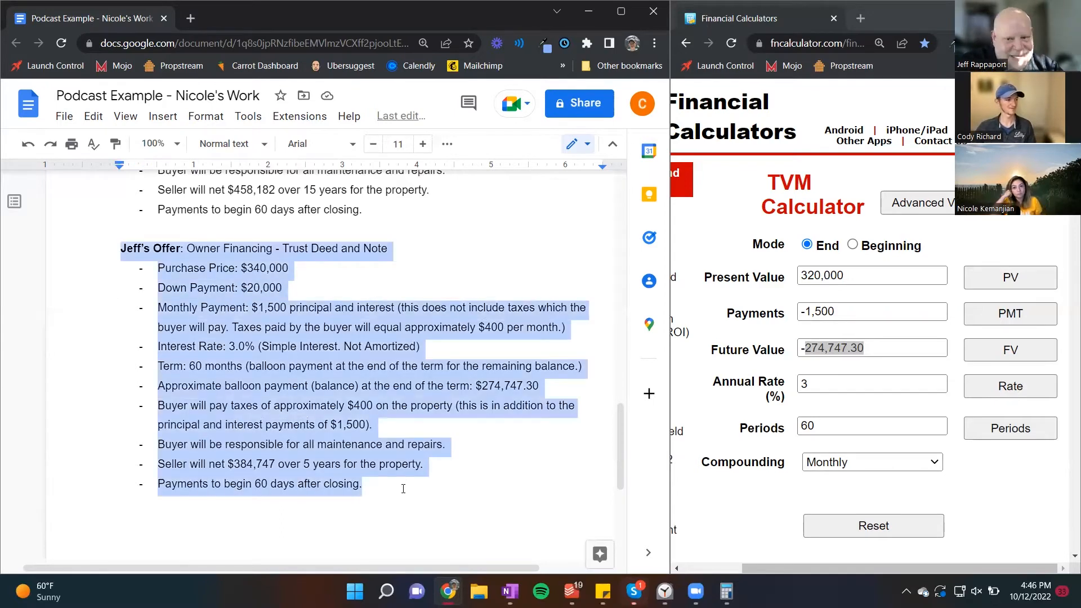
pyautogui.hotkey('ctrl', 'c')
pyautogui.click(404, 489)
pyautogui.press('Return')
pyautogui.press('Return')
pyautogui.press('Return')
pyautogui.hotkey('ctrl', 'v')
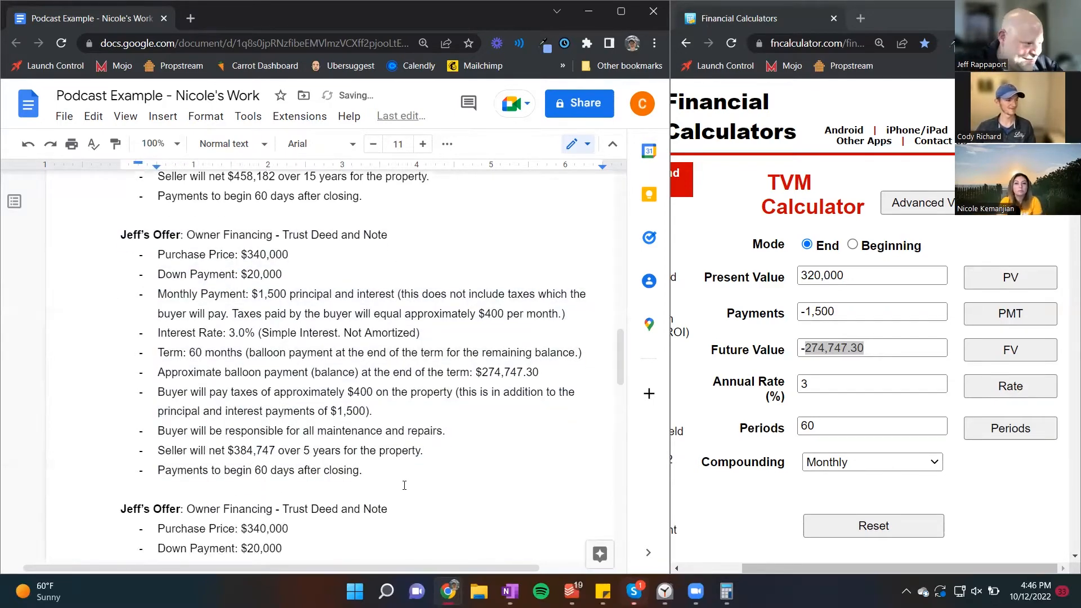
# Step: Add "#2" to the end of the bold label in the duplicated offer's heading
pyautogui.scroll(-4, 404, 485)
pyautogui.click(180, 271)
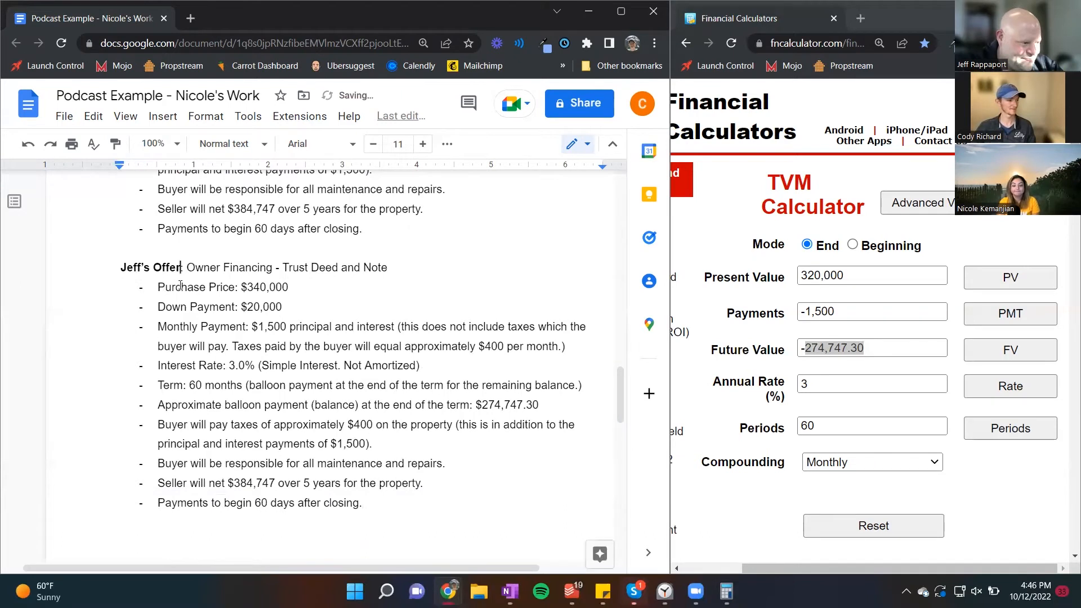
pyautogui.write('#2')
# Step: Set the purchase price in offer #2 to $345,000
pyautogui.click(241, 287)
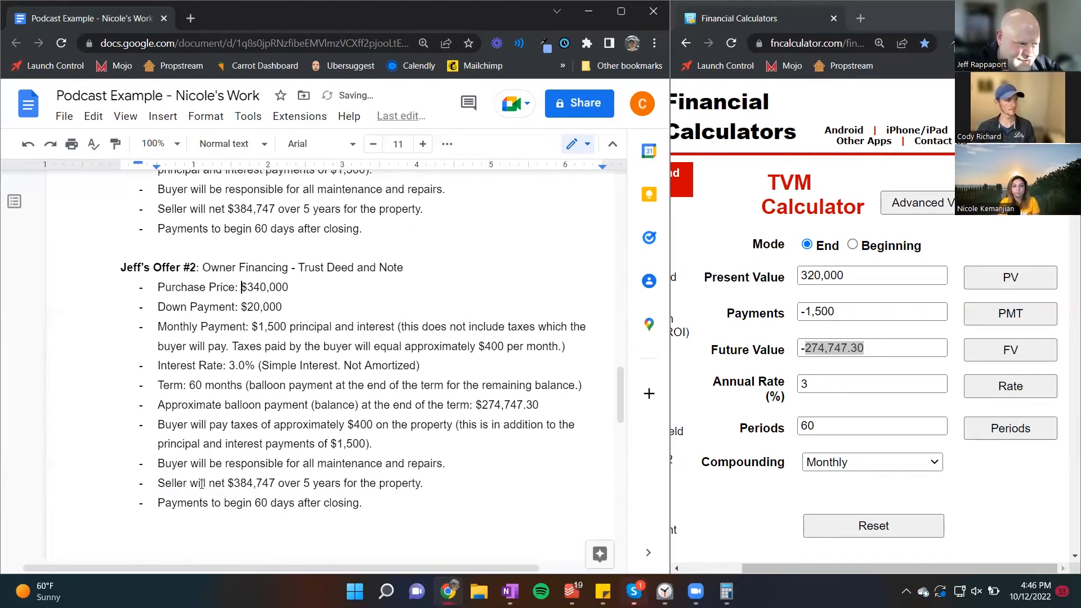
pyautogui.press('Right')
pyautogui.press('Right')
pyautogui.press('Right')
pyautogui.press('Delete')
pyautogui.write('5')
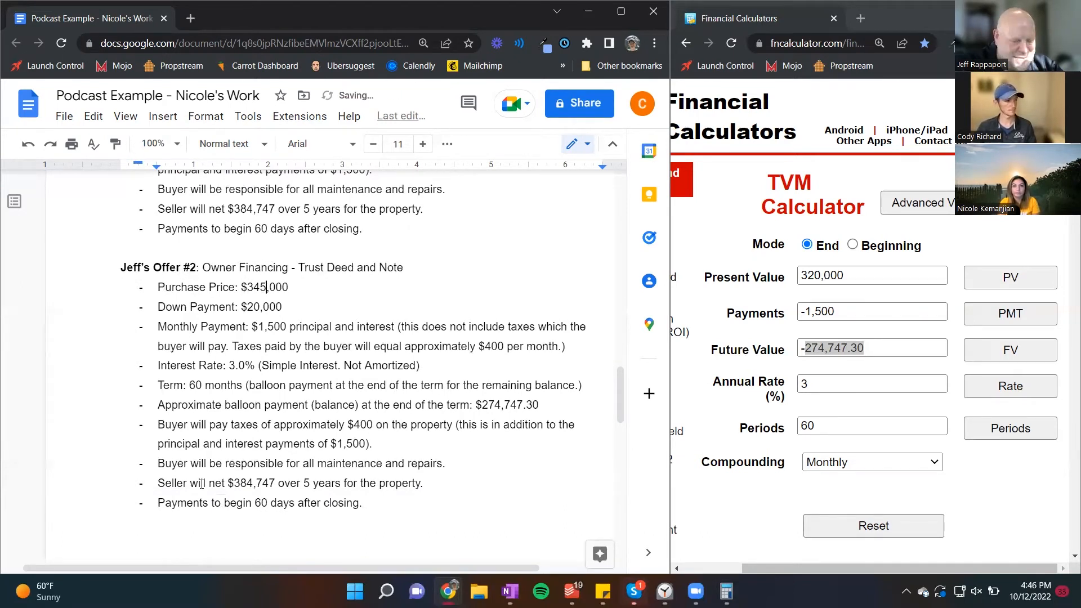
# Step: Set the down payment in offer #2 to $25,000
pyautogui.press('Left')
pyautogui.press('Left')
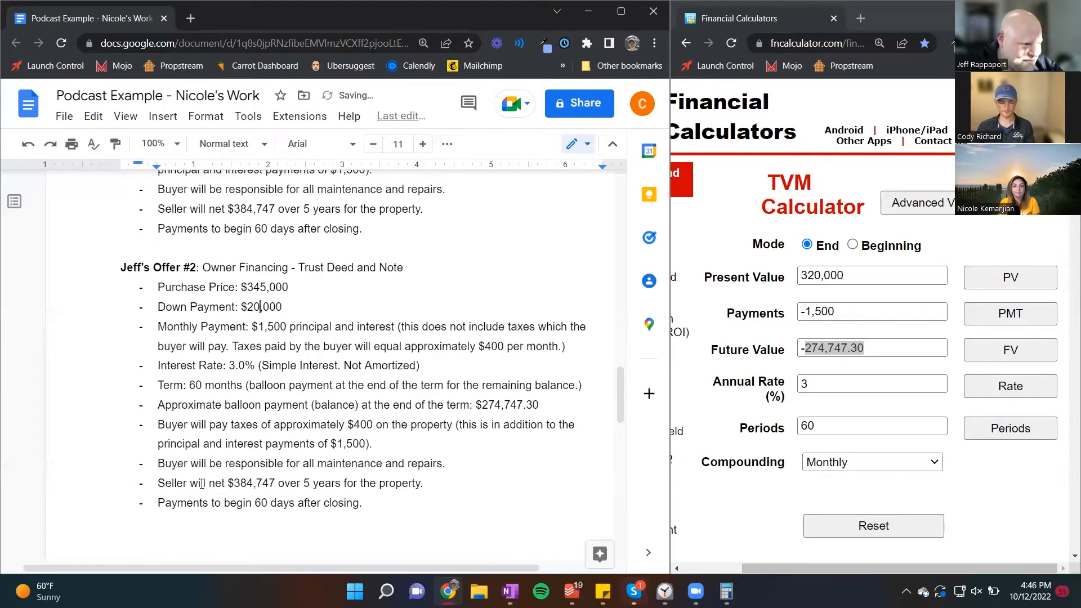
pyautogui.press('BackSpace')
pyautogui.write('5')
pyautogui.press('Down')
pyautogui.press('Down')
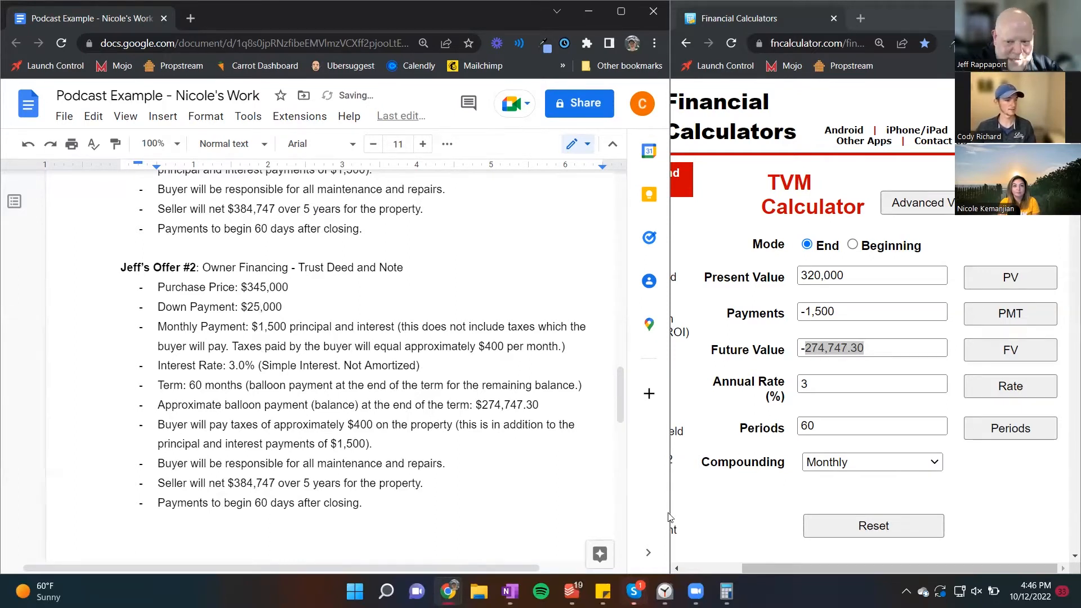
# Step: Set the interest rate in offer #2 to 4.0%
pyautogui.click(234, 365)
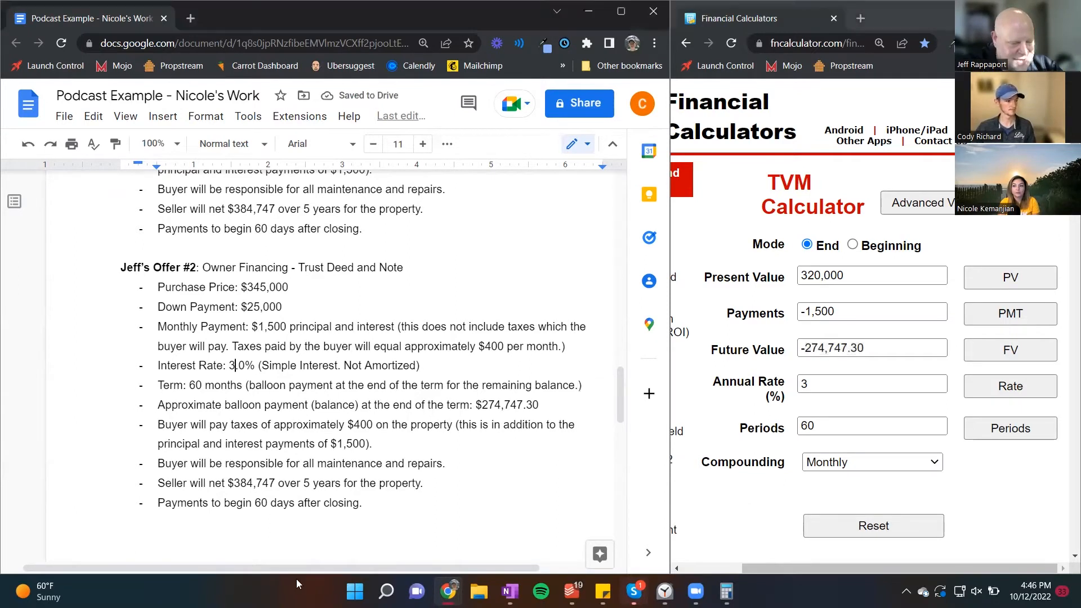
pyautogui.press('BackSpace')
pyautogui.write('4')
# Step: Replace the parenthetical note after offer #2's interest rate with "Amortized over 30 years."
pyautogui.press('Down')
pyautogui.press('Left')
pyautogui.press('Down')
pyautogui.press('Up')
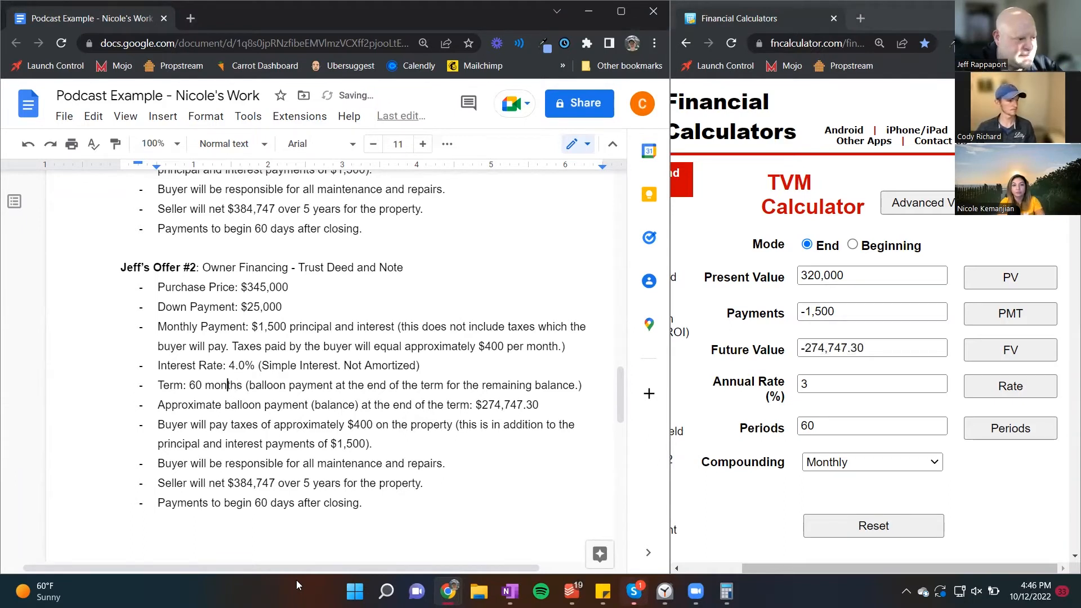
pyautogui.press('Left')
pyautogui.press('Left')
pyautogui.press('Left')
pyautogui.press('Left')
pyautogui.press('Up')
pyautogui.press('Right')
pyautogui.press('Right')
pyautogui.press('Right')
pyautogui.press('Right')
pyautogui.press('Right')
pyautogui.press('Right')
pyautogui.press('Right')
pyautogui.press('Right')
pyautogui.press('Right')
pyautogui.press('Right')
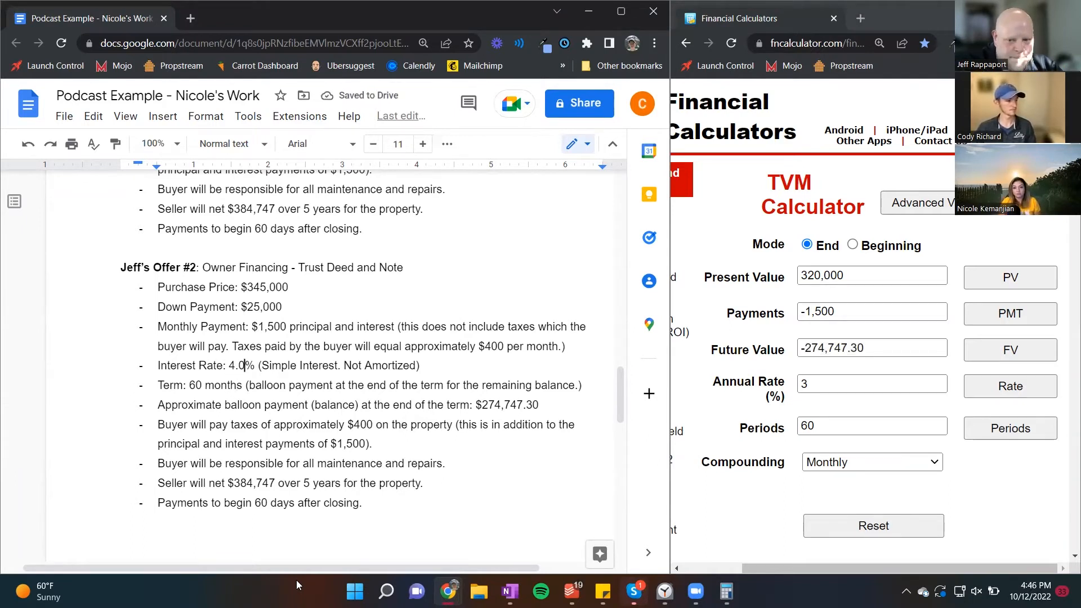
pyautogui.hotkey('ctrl', 'shift', 'Right')
pyautogui.hotkey('ctrl', 'shift', 'Right')
pyautogui.hotkey('ctrl', 'shift', 'Right')
pyautogui.hotkey('ctrl', 'shift', 'Right')
pyautogui.hotkey('ctrl', 'shift', 'Right')
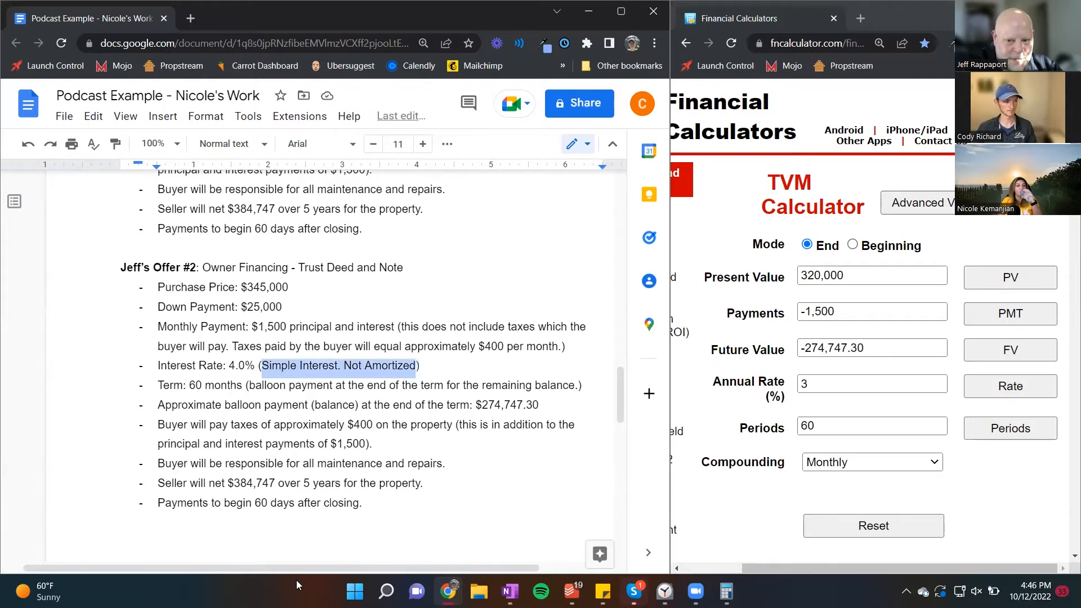
pyautogui.write('Amortized over 30 year')
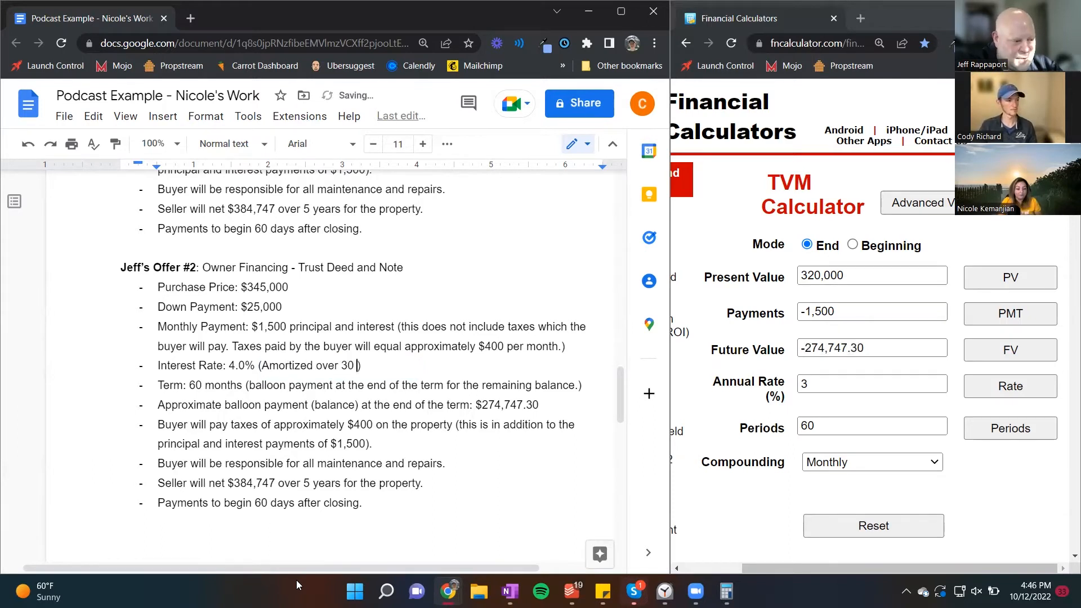
pyautogui.write('s.')
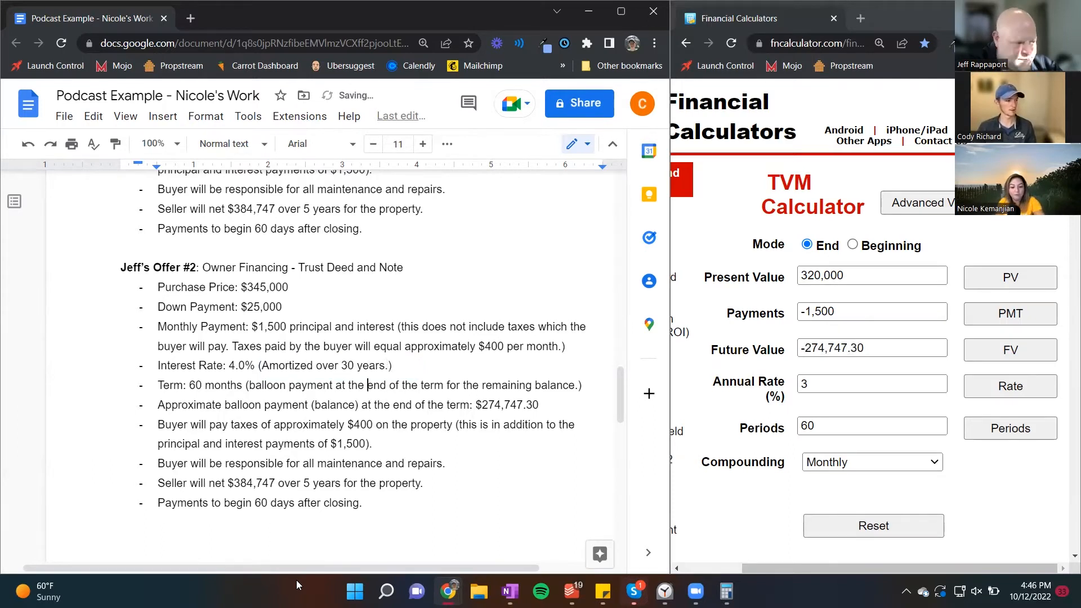
# Step: Set the monthly principal and interest payment in offer #2 to $1,527
pyautogui.press('Up')
pyautogui.press('Up')
pyautogui.press('Left')
pyautogui.press('Left')
pyautogui.press('Left')
pyautogui.press('Left')
pyautogui.press('Left')
pyautogui.press('Left')
pyautogui.press('Left')
pyautogui.press('Left')
pyautogui.press('Left')
pyautogui.press('Left')
pyautogui.press('Left')
pyautogui.press('Left')
pyautogui.press('Left')
pyautogui.press('Left')
pyautogui.press('Left')
pyautogui.press('Left')
pyautogui.press('Left')
pyautogui.press('Left')
pyautogui.press('Left')
pyautogui.press('Left')
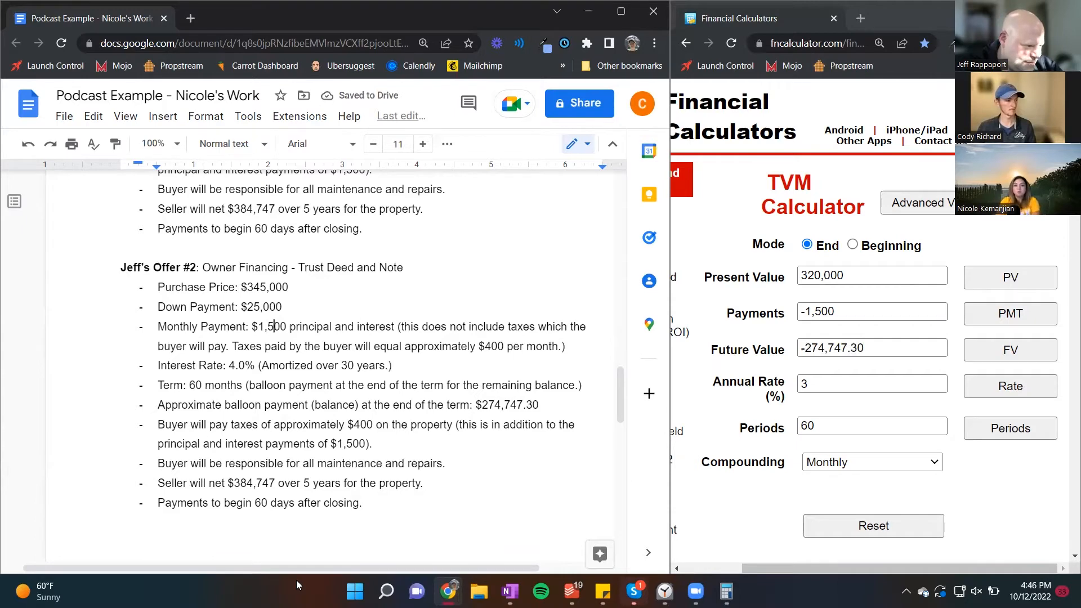
pyautogui.press('Right')
pyautogui.press('Right')
pyautogui.press('BackSpace')
pyautogui.press('BackSpace')
pyautogui.write('2')
pyautogui.press('pagedown')
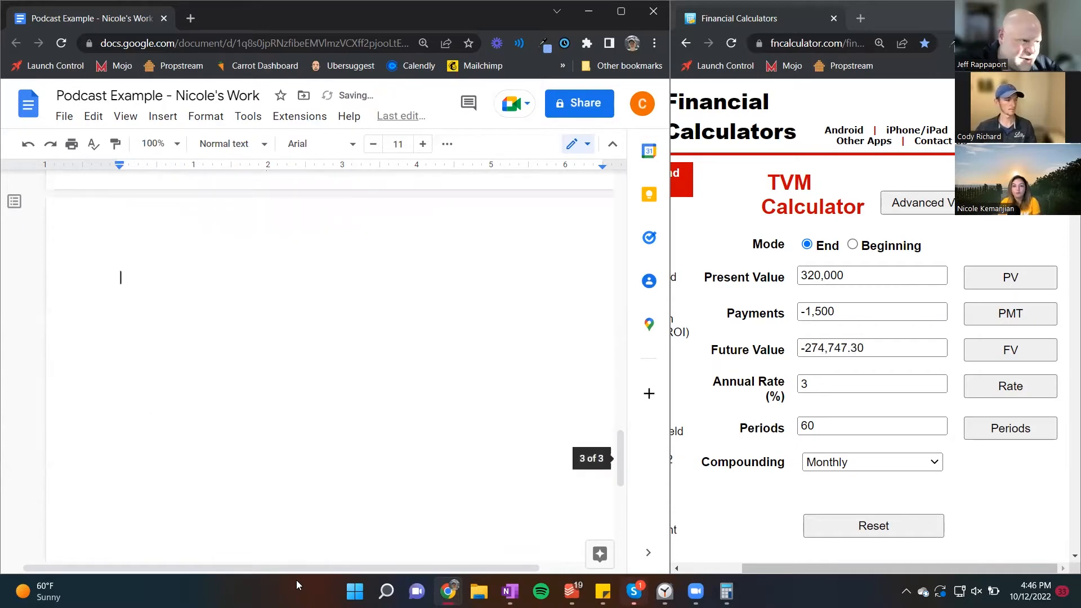
pyautogui.scroll(1, 306, 482)
pyautogui.scroll(6, 306, 482)
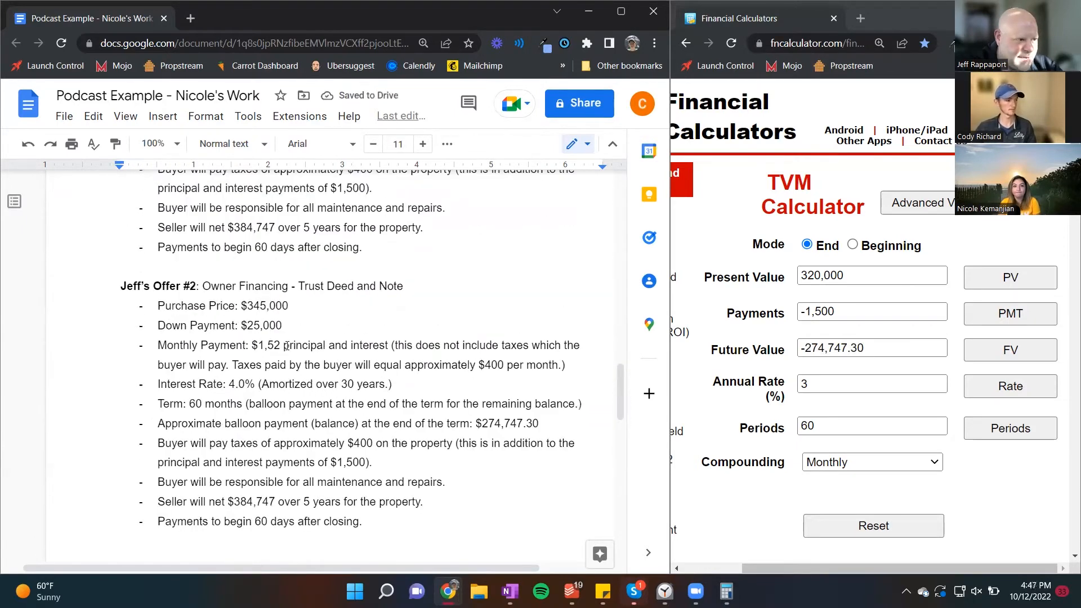
pyautogui.write('7')
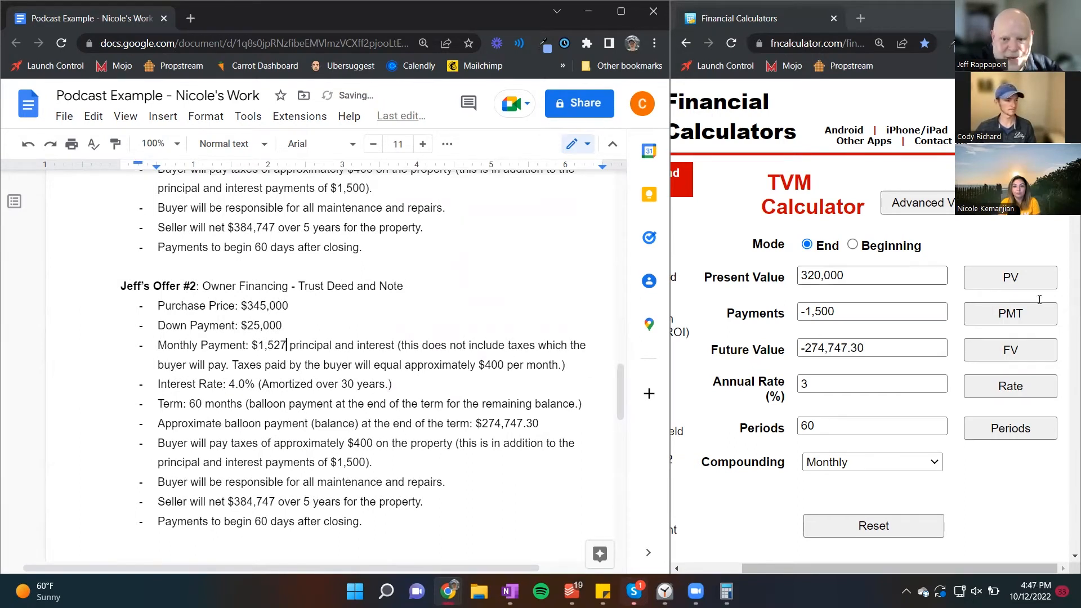
# Step: Clear the payments and future value in the TVM calculator
pyautogui.doubleClick(869, 271)
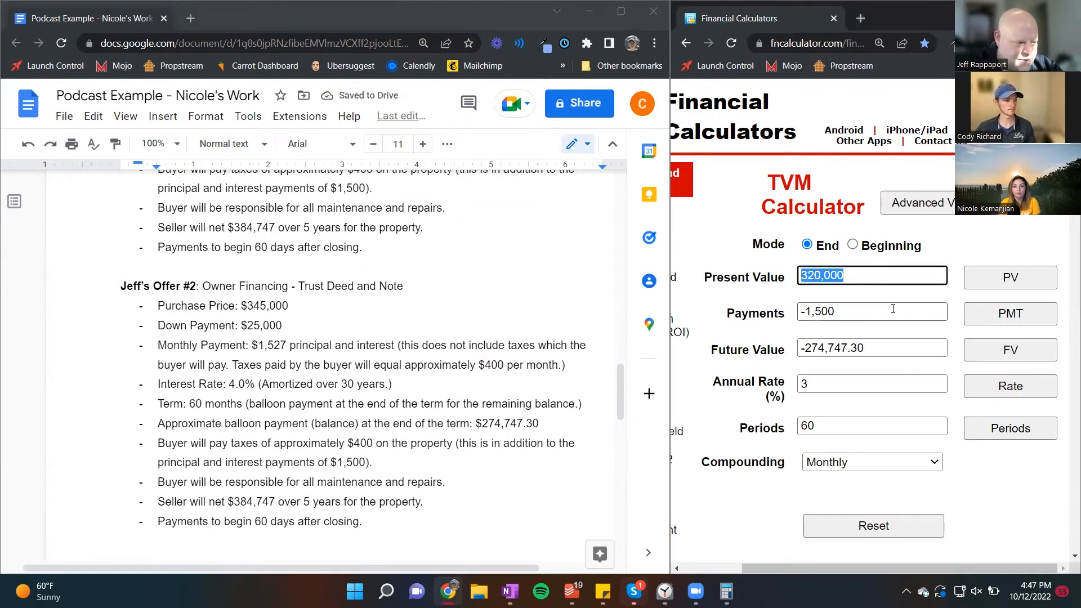
pyautogui.press('Tab')
pyautogui.press('Tab')
pyautogui.press('Delete')
pyautogui.press('Tab')
pyautogui.press('Tab')
pyautogui.press('Delete')
pyautogui.press('Tab')
pyautogui.press('Tab')
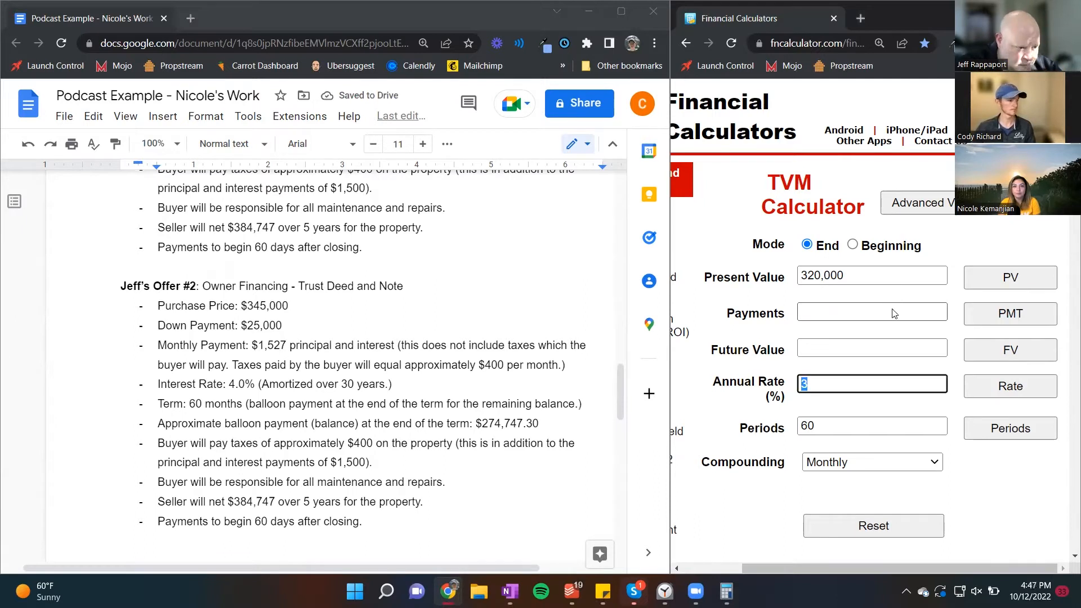
# Step: Set the term in offer #2 to 120 months
pyautogui.doubleClick(192, 404)
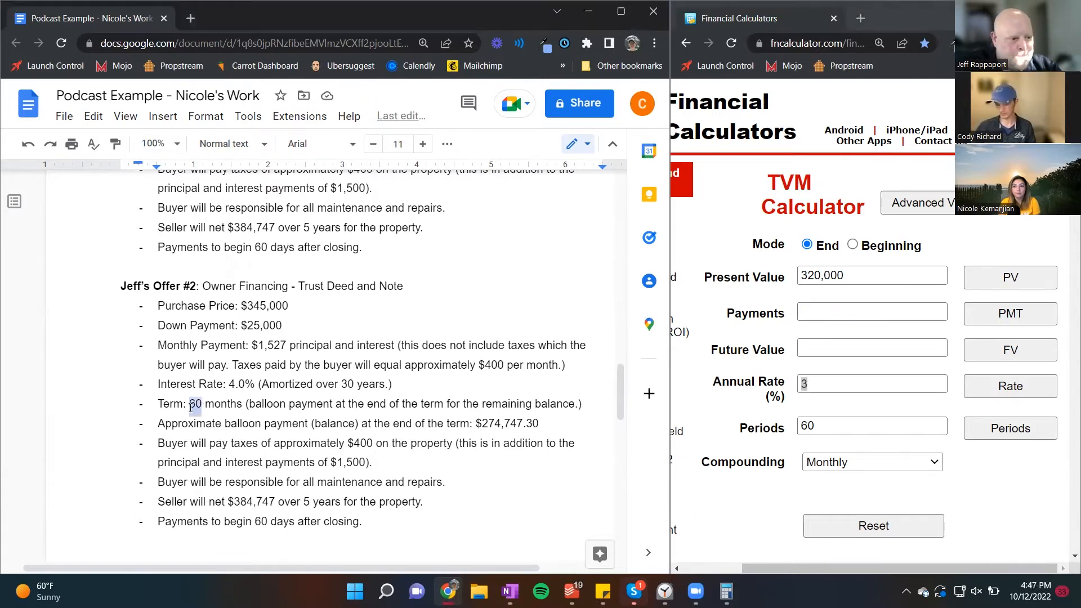
pyautogui.write('120')
# Step: Calculate the monthly payment on the 320,000 present value at a 4% annual rate over 360 periods
pyautogui.click(856, 434)
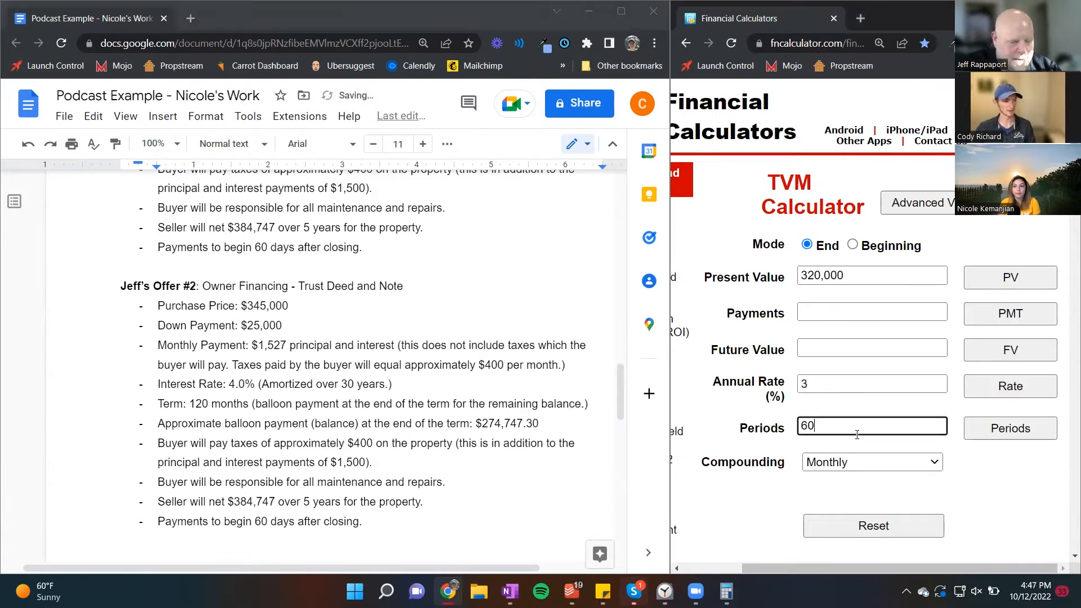
pyautogui.hotkey('ctrl', 'a')
pyautogui.write('360')
pyautogui.hotkey('shift', 'Tab')
pyautogui.hotkey('shift', 'Tab')
pyautogui.hotkey('shift', 'Tab')
pyautogui.hotkey('shift', 'Tab')
pyautogui.hotkey('shift', 'Tab')
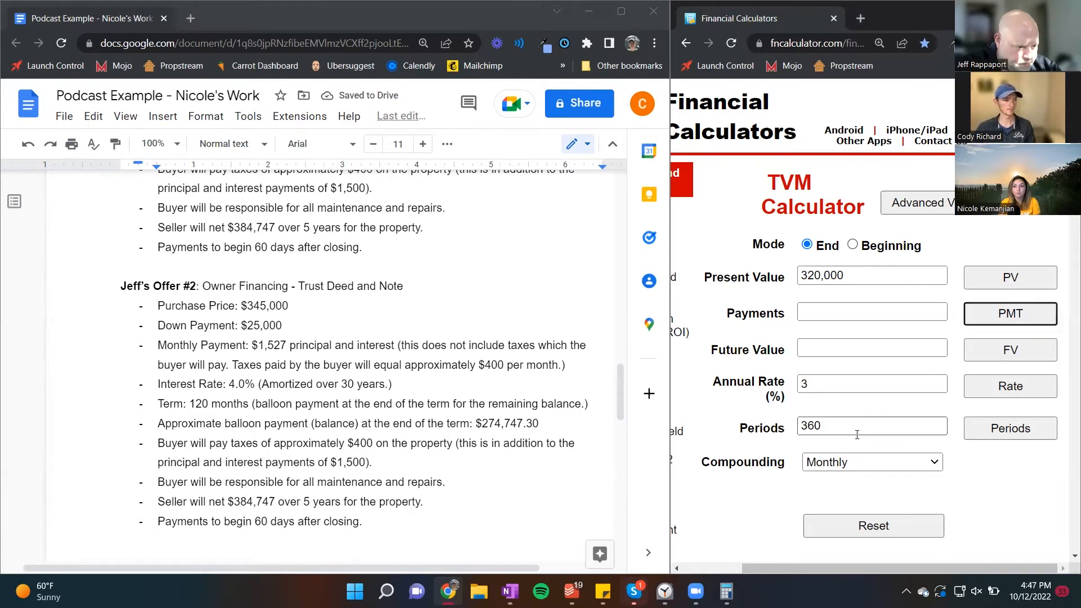
pyautogui.press('Tab')
pyautogui.press('Tab')
pyautogui.press('Tab')
pyautogui.write('4')
pyautogui.hotkey('shift', 'Tab')
pyautogui.hotkey('shift', 'Tab')
pyautogui.hotkey('shift', 'Tab')
pyautogui.press('Return')
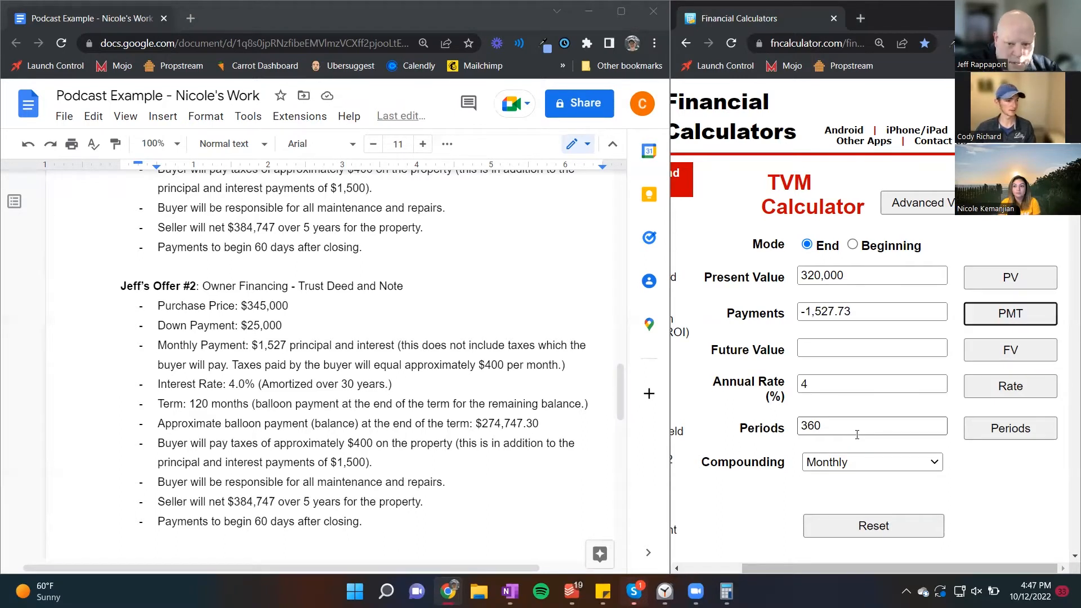
# Step: Set the calculator's periods to 120 and calculate the future value
pyautogui.click(882, 422)
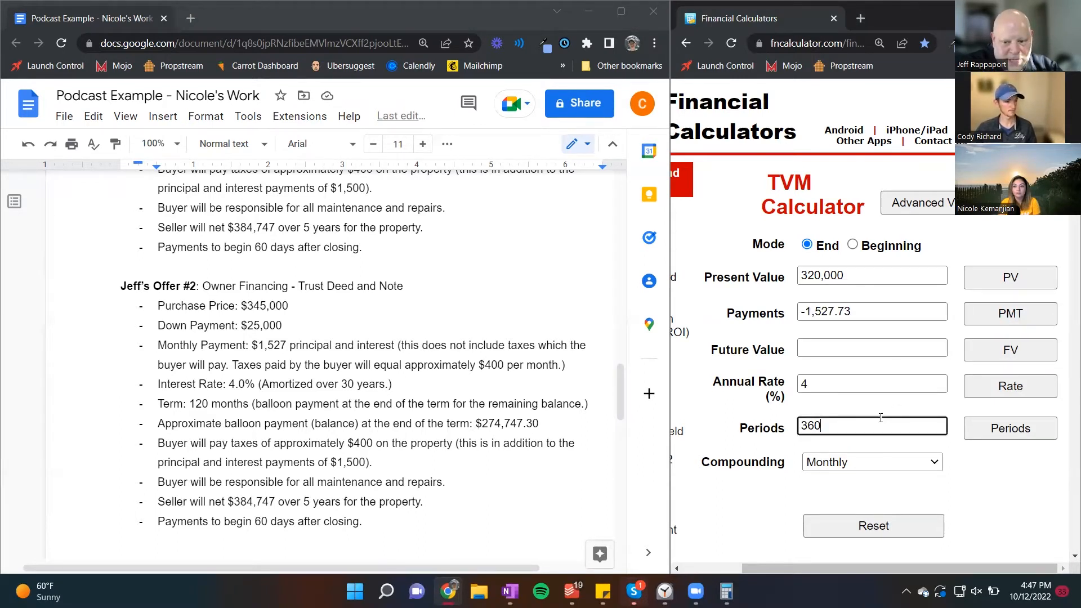
pyautogui.hotkey('ctrl', 'a')
pyautogui.write('120')
pyautogui.hotkey('shift', 'Tab')
pyautogui.hotkey('shift', 'Tab')
pyautogui.hotkey('shift', 'Tab')
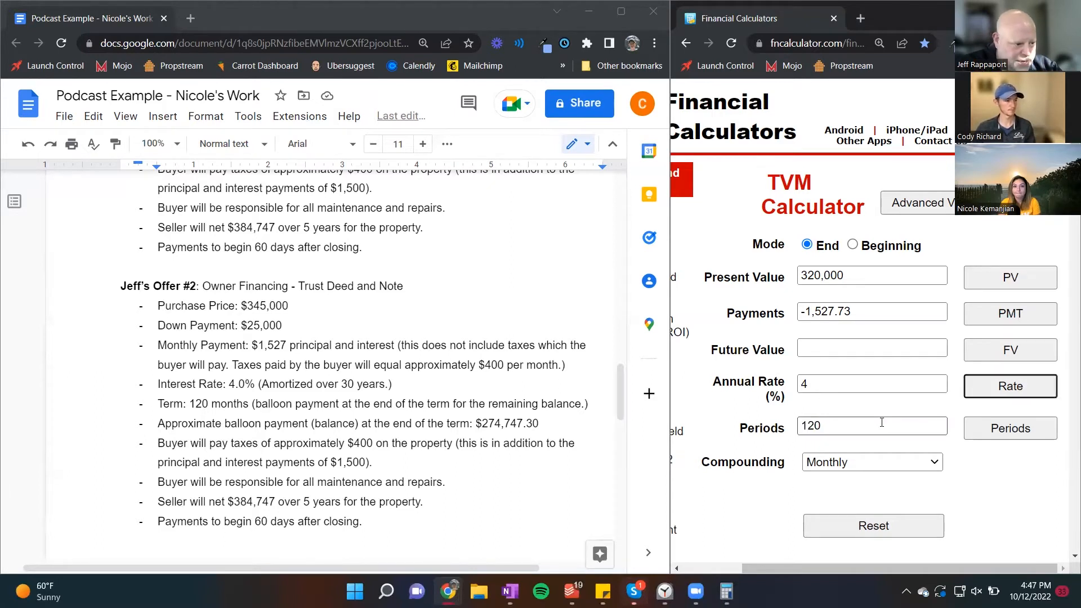
pyautogui.press('Return')
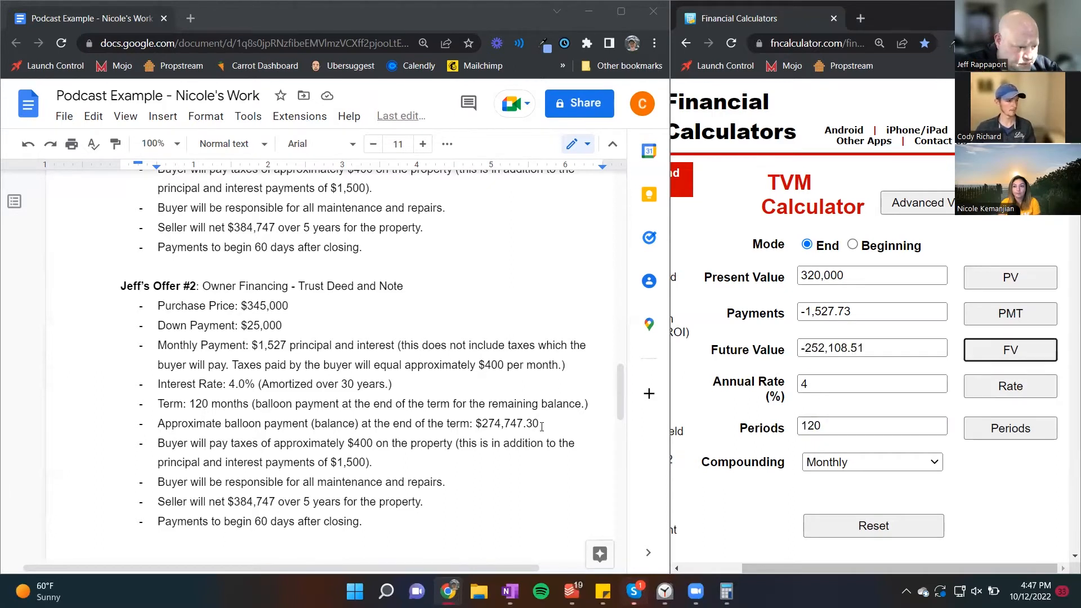
# Step: Set the approximate balloon payment in offer #2 to $252,108
pyautogui.moveTo(539, 424); pyautogui.dragTo(484, 422)
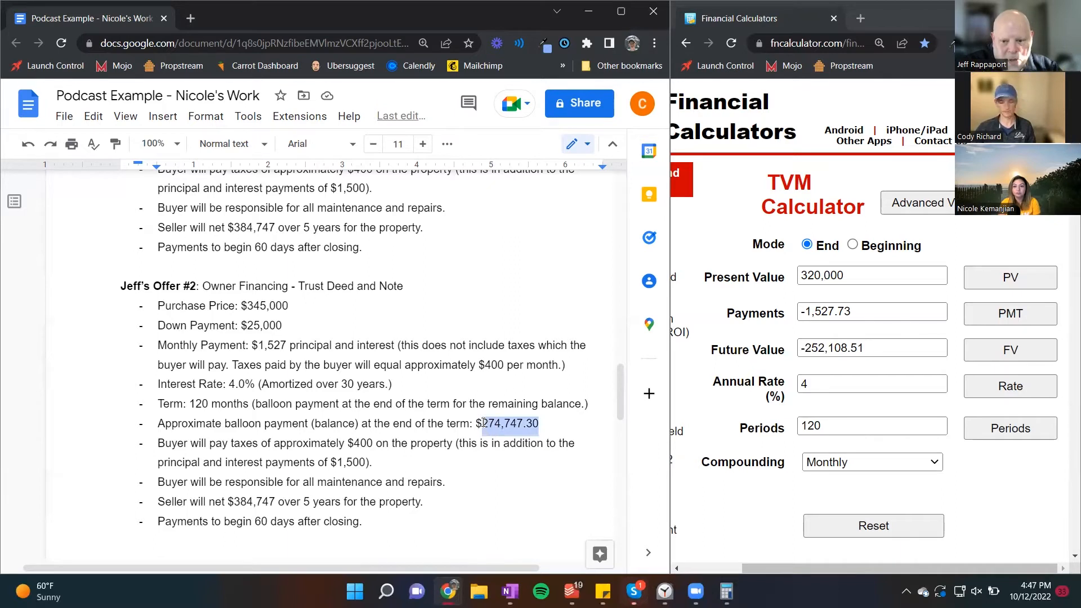
pyautogui.write('252,')
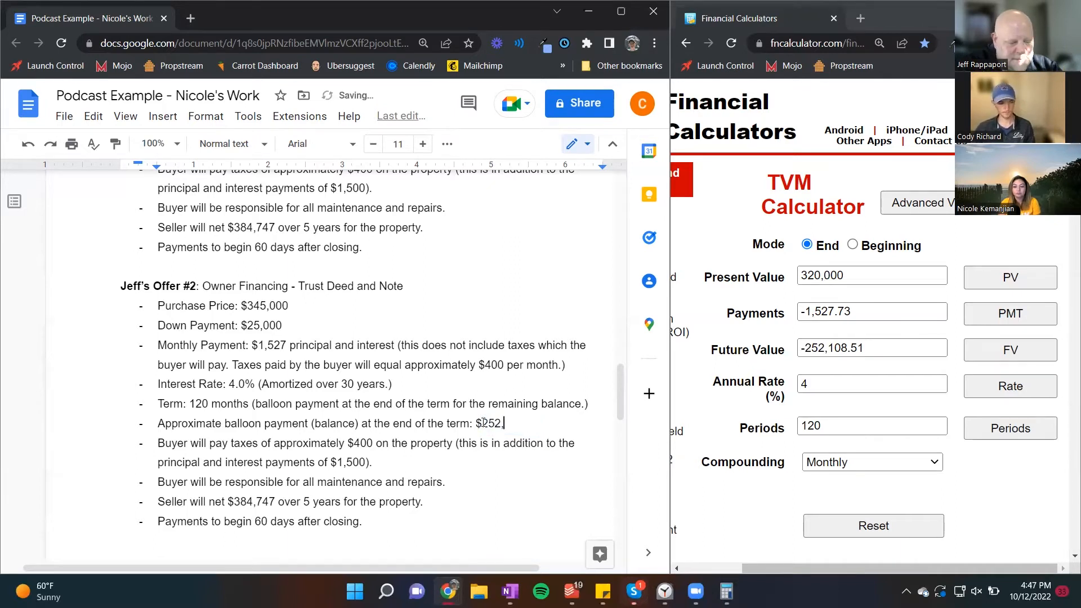
pyautogui.write('108')
# Step: Set the amount the seller will net in offer #2 to $460,348
pyautogui.press('Down')
pyautogui.press('Down')
pyautogui.press('Down')
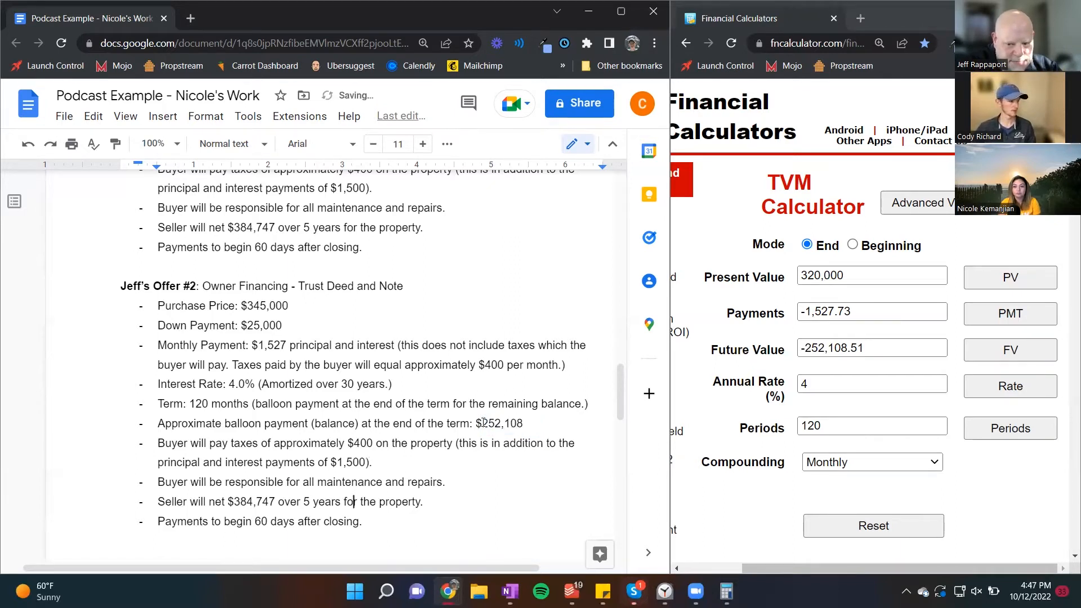
pyautogui.press('Left')
pyautogui.press('Left')
pyautogui.press('Left')
pyautogui.press('Left')
pyautogui.press('Left')
pyautogui.press('Left')
pyautogui.press('Left')
pyautogui.press('Left')
pyautogui.press('Left')
pyautogui.press('Left')
pyautogui.press('Left')
pyautogui.press('Left')
pyautogui.press('Left')
pyautogui.press('Left')
pyautogui.press('Left')
pyautogui.press('Left')
pyautogui.hotkey('shift', 'Left')
pyautogui.hotkey('shift', 'Left')
pyautogui.hotkey('shift', 'Left')
pyautogui.hotkey('shift', 'Left')
pyautogui.hotkey('shift', 'Left')
pyautogui.hotkey('shift', 'Left')
pyautogui.hotkey('shift', 'Left')
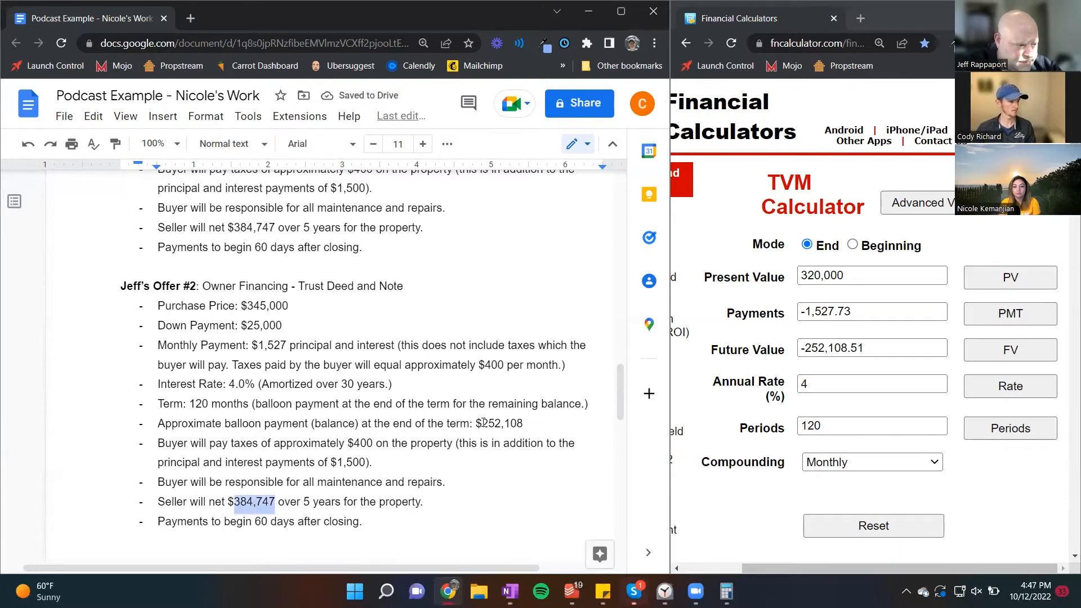
pyautogui.write('460,34')
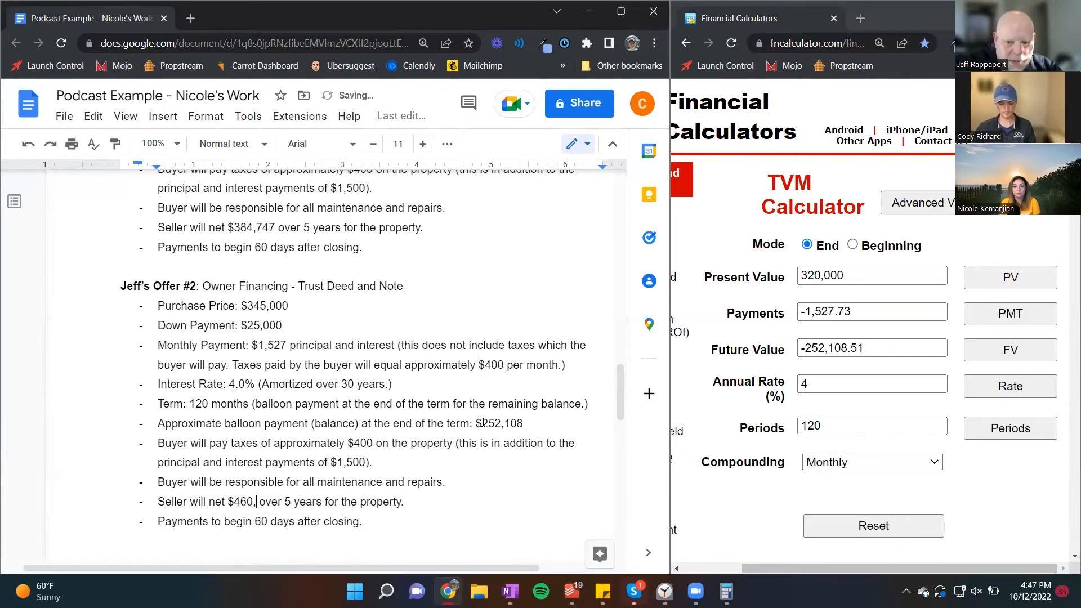
pyautogui.write('8')
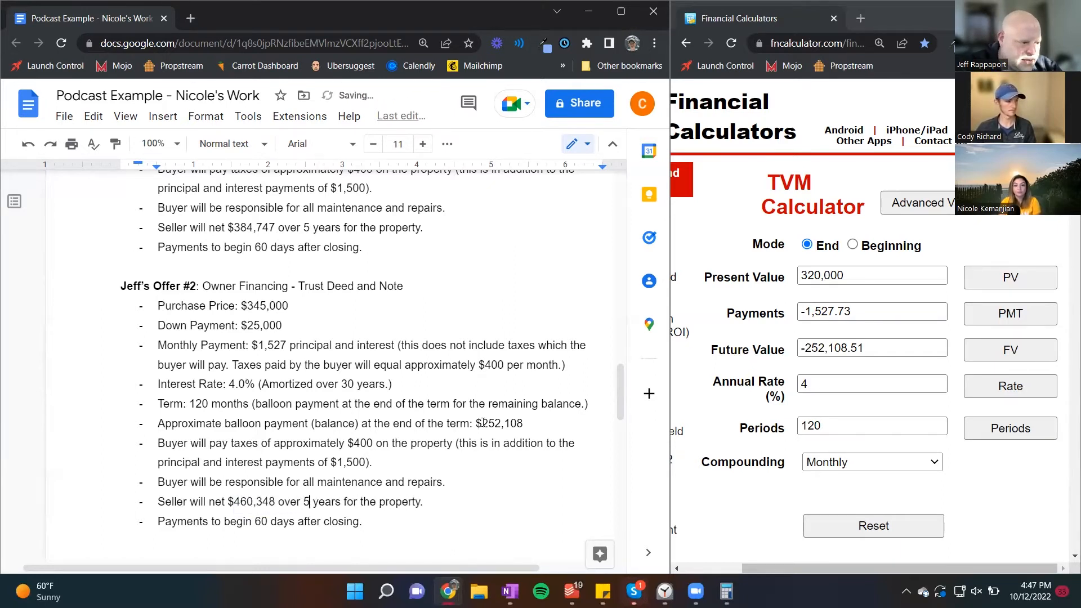
# Step: Change the period of the seller's net in offer #2 to 10 years
pyautogui.press('Right')
pyautogui.press('Right')
pyautogui.press('Right')
pyautogui.press('Right')
pyautogui.press('Right')
pyautogui.press('Right')
pyautogui.hotkey('shift', 'Right')
pyautogui.write('10')
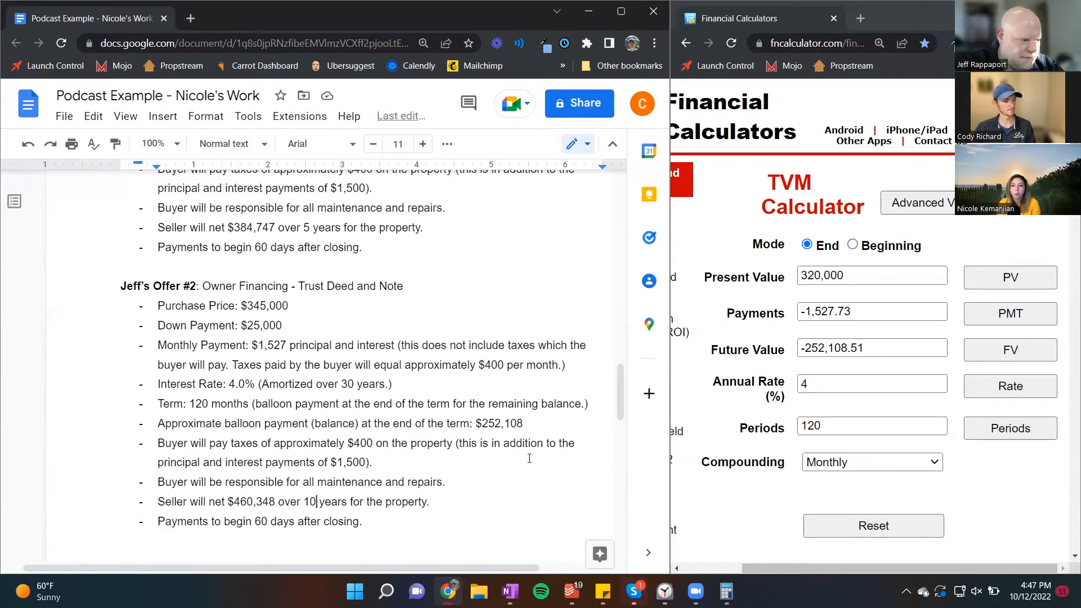
# Step: Duplicate the whole of offer #2, heading and bullets, below its last bullet
pyautogui.moveTo(378, 525); pyautogui.dragTo(121, 290)
pyautogui.hotkey('ctrl', 'c')
pyautogui.click(374, 528)
pyautogui.press('Return')
pyautogui.press('Return')
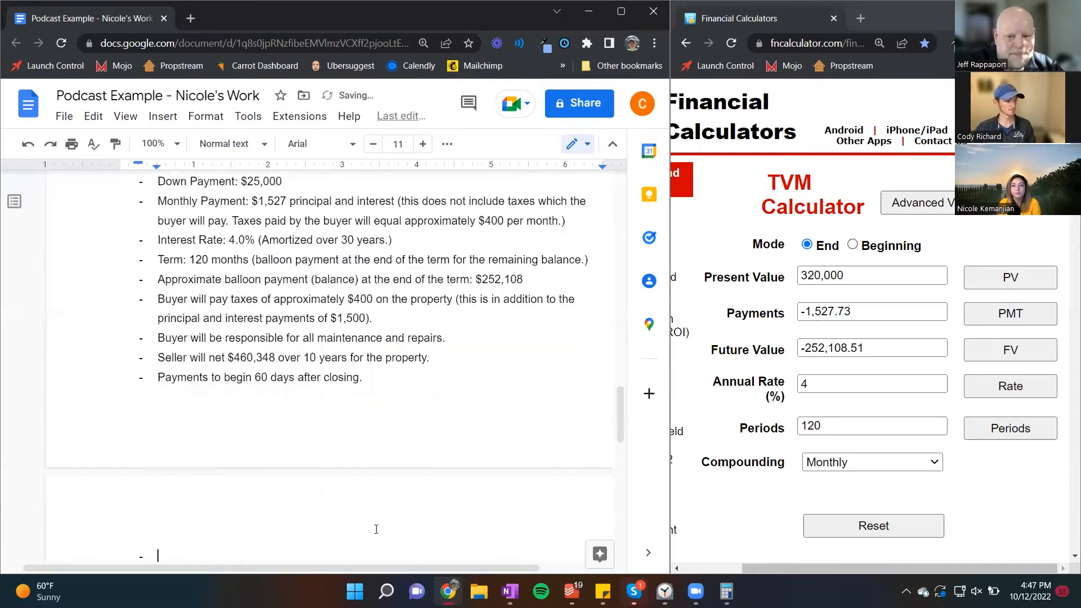
pyautogui.hotkey('ctrl', 'v')
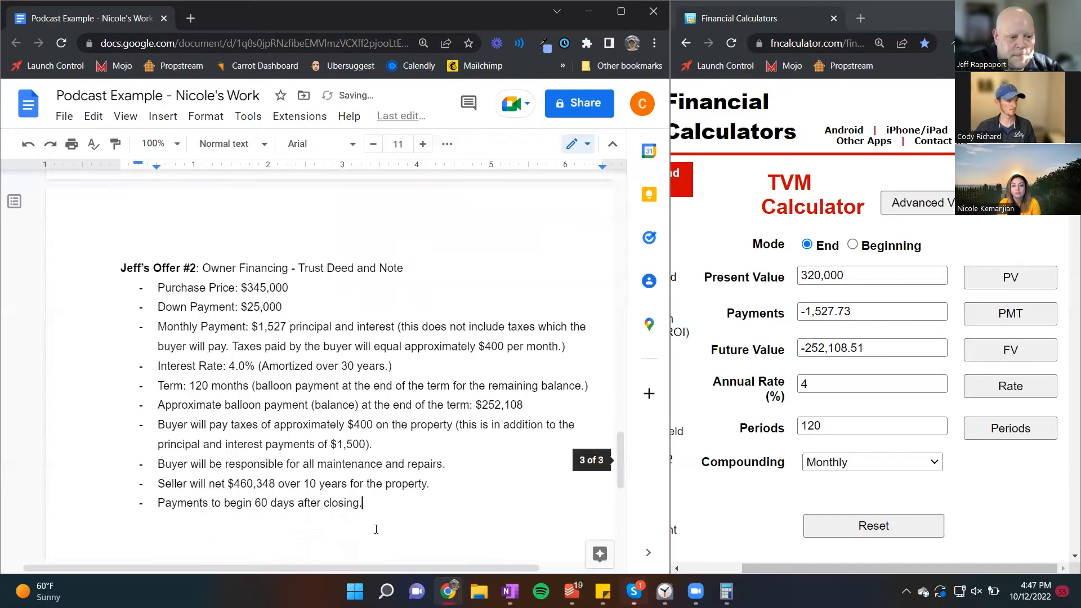
# Step: Renumber the duplicated offer's heading as #3
pyautogui.click(196, 268)
pyautogui.press('BackSpace')
pyautogui.write('3')
# Step: Replace "Trust Deed and Note" in offer #3's heading with "Subordination"
pyautogui.press('Down')
pyautogui.press('Down')
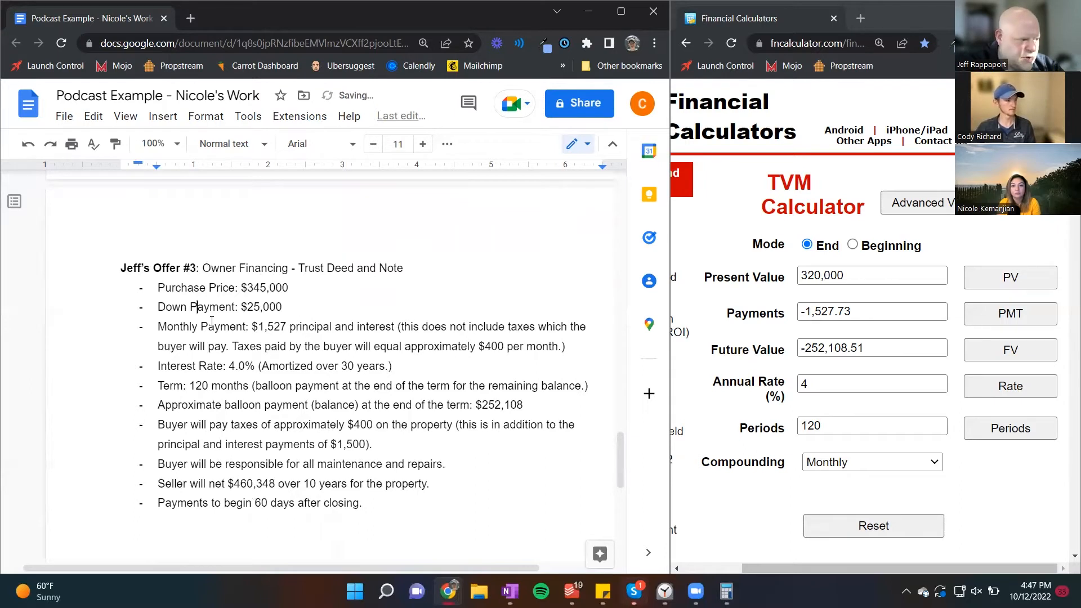
pyautogui.press('Up')
pyautogui.hotkey('ctrl', 'Right')
pyautogui.hotkey('ctrl', 'Right')
pyautogui.hotkey('ctrl', 'Right')
pyautogui.hotkey('ctrl', 'Right')
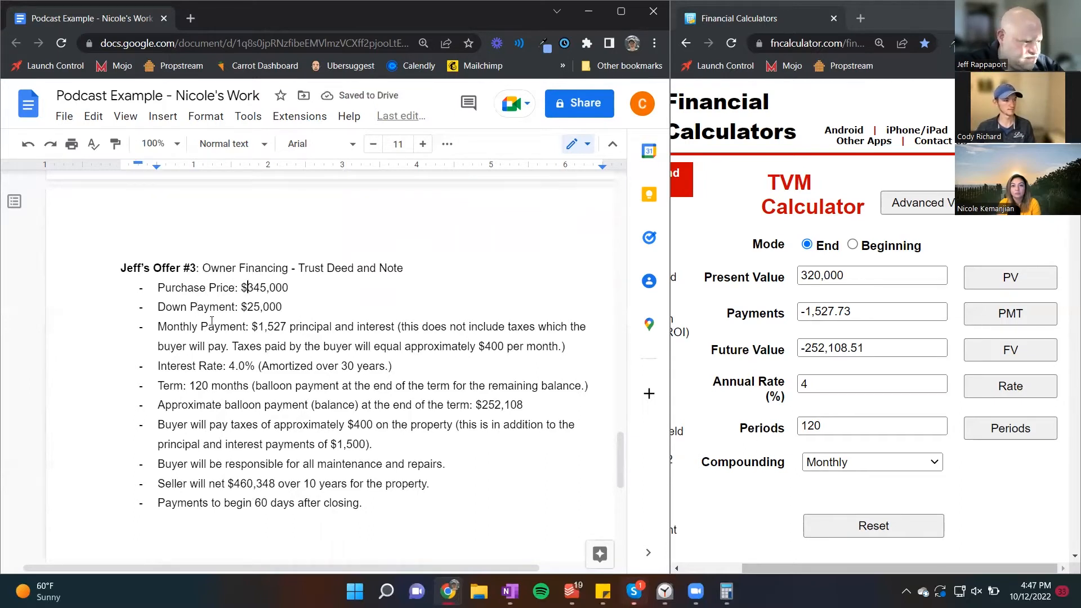
pyautogui.press('Up')
pyautogui.hotkey('ctrl', 'Left')
pyautogui.hotkey('ctrl', 'Left')
pyautogui.hotkey('ctrl', 'Right')
pyautogui.hotkey('ctrl', 'Right')
pyautogui.hotkey('ctrl', 'Right')
pyautogui.hotkey('ctrl', 'shift', 'Right')
pyautogui.hotkey('ctrl', 'shift', 'Right')
pyautogui.hotkey('ctrl', 'shift', 'Right')
pyautogui.hotkey('ctrl', 'shift', 'Right')
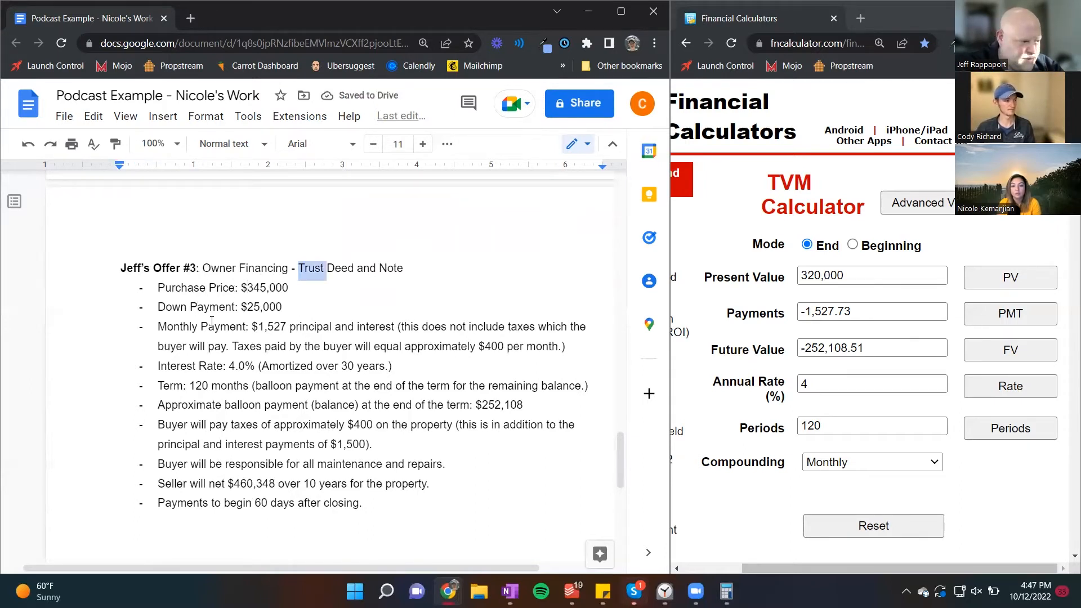
pyautogui.write('Sub')
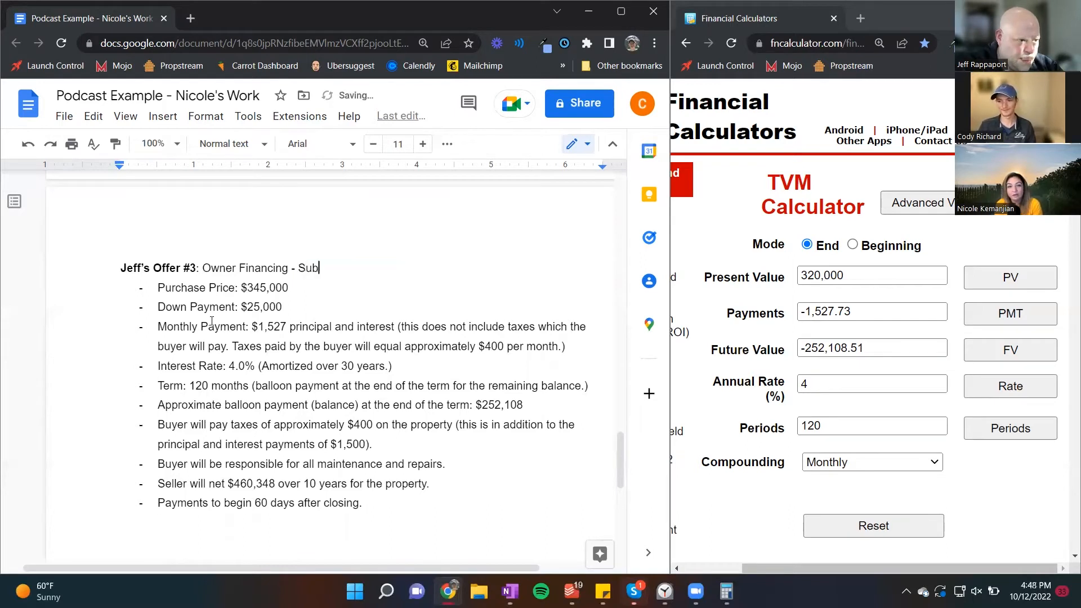
pyautogui.write('ordination')
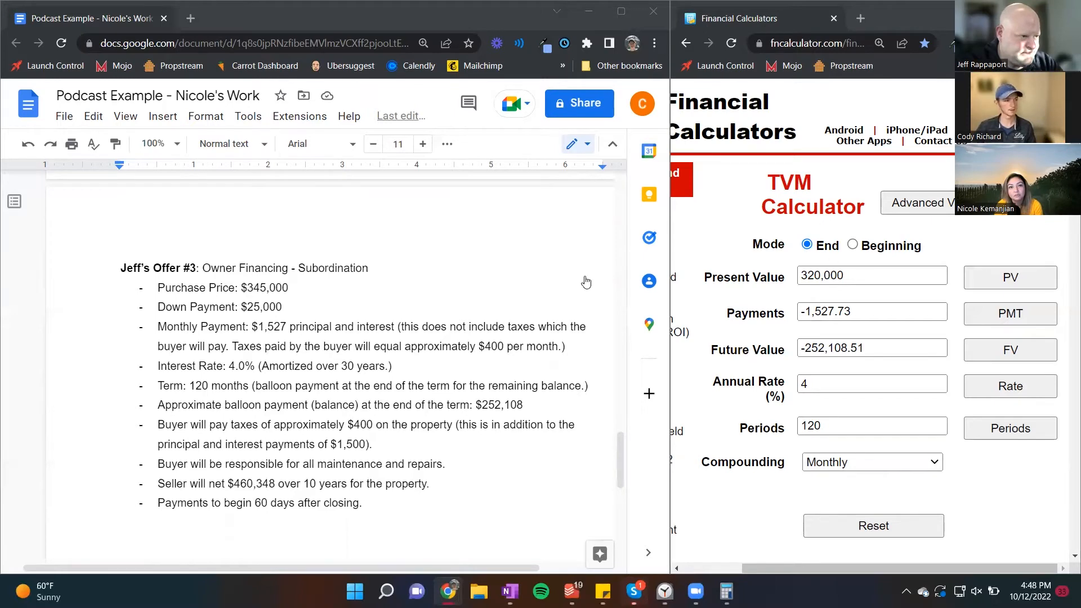
# Step: Replace offer #3's bullets with the pasted subordination template covering purchase price, down payment and terms of the Note for Seller's equity
pyautogui.scroll(1, 430, 347)
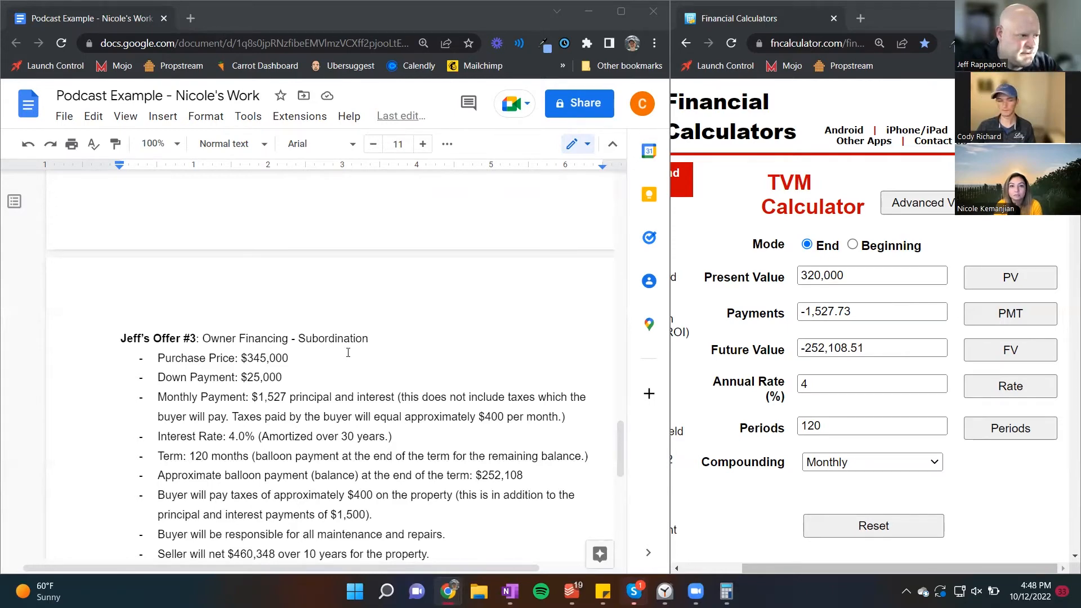
pyautogui.scroll(-1, 431, 503)
pyautogui.moveTo(432, 502); pyautogui.dragTo(158, 299)
pyautogui.write('Purchase price: $XXX,XXX Down payment: $XXX,XXX (Buyer will borrow funds in 1st position on the property. The Seller’s underlying loan will be paid in full and the balance of the proceeds will go to Seller. Seller’s equity of $XXX,XXX will be secured in 2nd position on the property. Keep in mind that your equity is already in 2nd position behind your first mortgage. Only difference is you are currently paying the 1st mortgage and in this case you will not be paying it.) Terms of the Note for Seller’s equity: Principal balance: $XXX,XXX Monthly payments: $X,XXX principal only Term: XX months Balloon payment at the end of the term due to seller: $XXX,XXX')
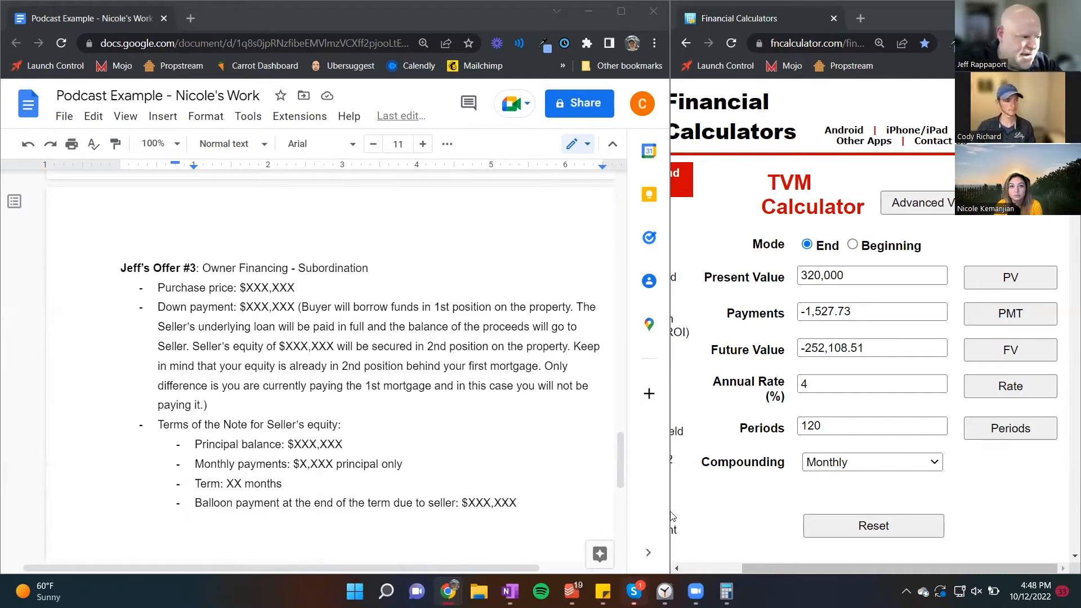
# Step: Paste the remaining bullets on tax benefits, maintenance, taxes and insurance, and 2nd Note payments after offer #3's balloon payment
pyautogui.click(519, 502)
pyautogui.press('Return')
pyautogui.write('Buyer will receive tax benefits of the property (Depreciation) Buyer will be responsible for all maintenance and repairs Buyer will be responsible for taxes and insurance (this is in addition to your principal only payments) Payments on 2nd Note to Seller to begin 60 days after closing')
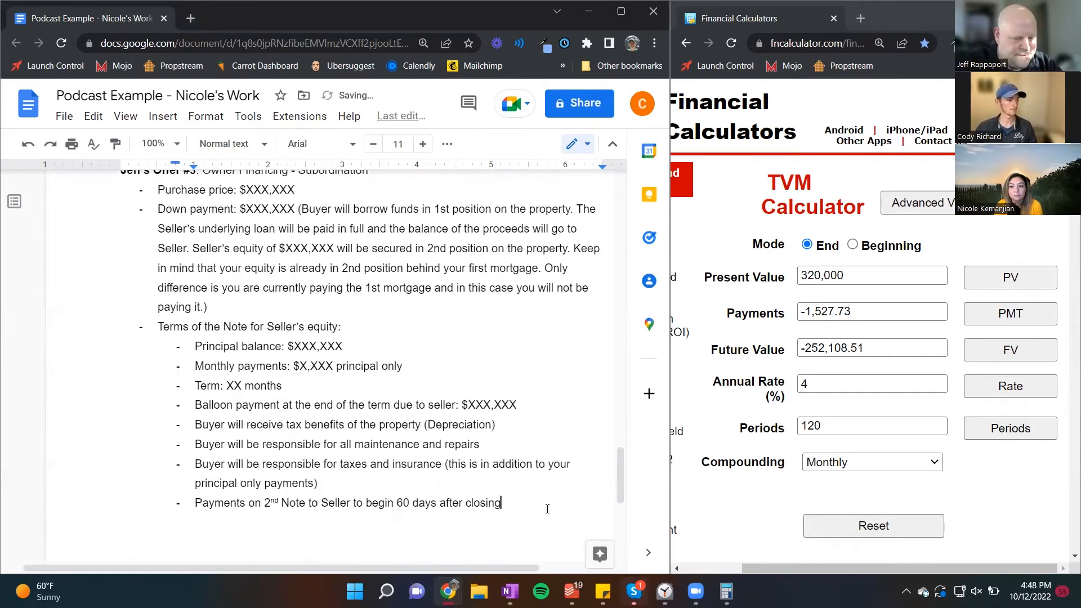
# Step: Set the purchase price in offer #3 to $350,000
pyautogui.scroll(2, 462, 406)
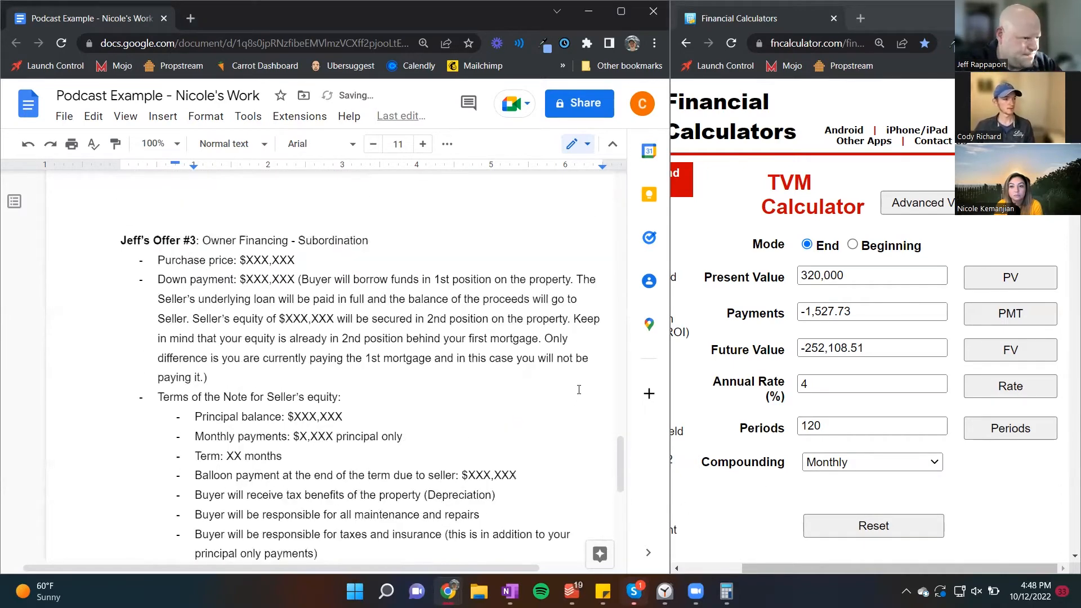
pyautogui.moveTo(619, 446); pyautogui.dragTo(618, 453)
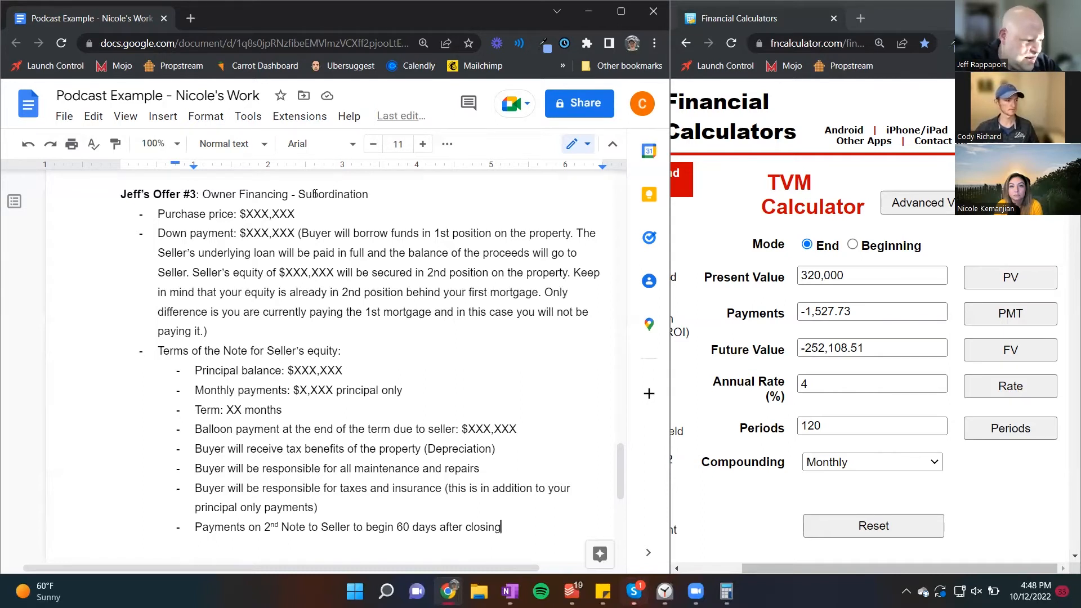
pyautogui.moveTo(296, 214); pyautogui.dragTo(246, 214)
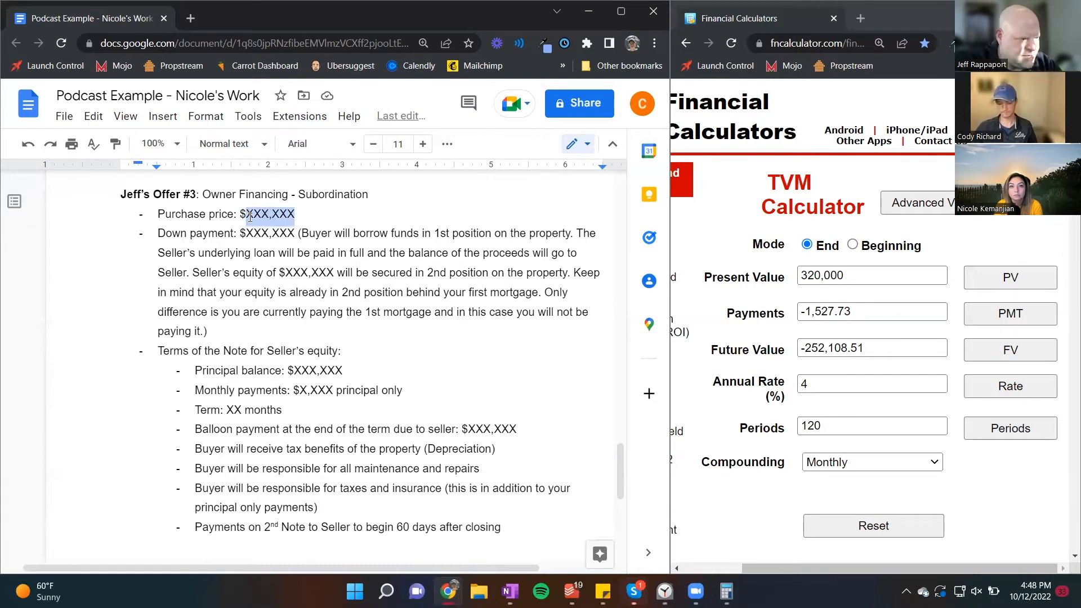
pyautogui.write('350,000')
# Step: Fill in offer #3's down payment as $60,000
pyautogui.press('Down')
pyautogui.press('Right')
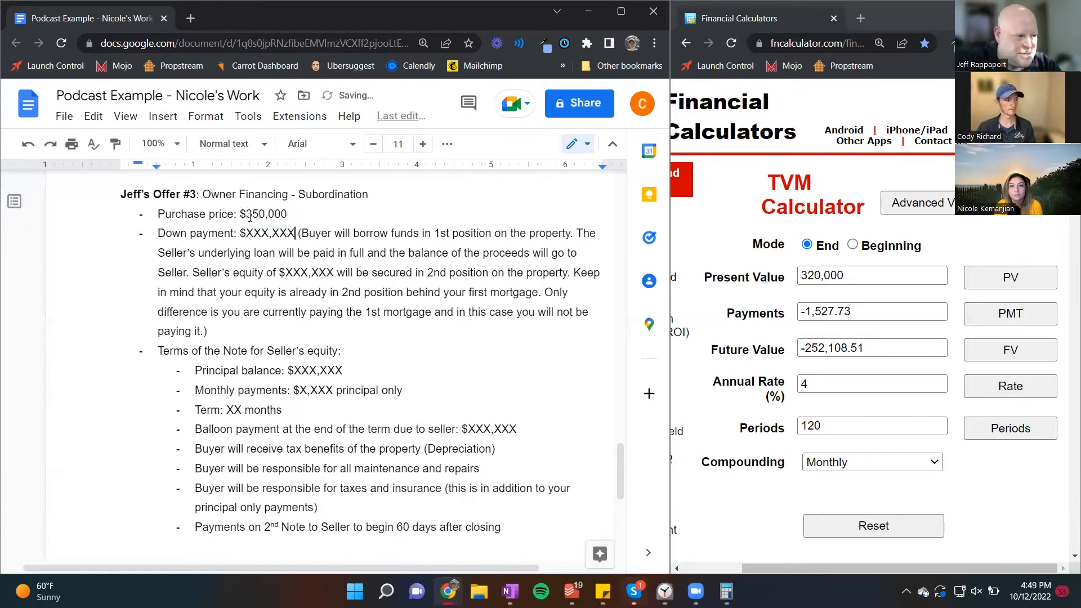
pyautogui.hotkey('shift', 'Left')
pyautogui.hotkey('shift', 'Left')
pyautogui.hotkey('shift', 'Left')
pyautogui.hotkey('shift', 'Left')
pyautogui.hotkey('shift', 'Left')
pyautogui.hotkey('shift', 'Left')
pyautogui.hotkey('shift', 'Left')
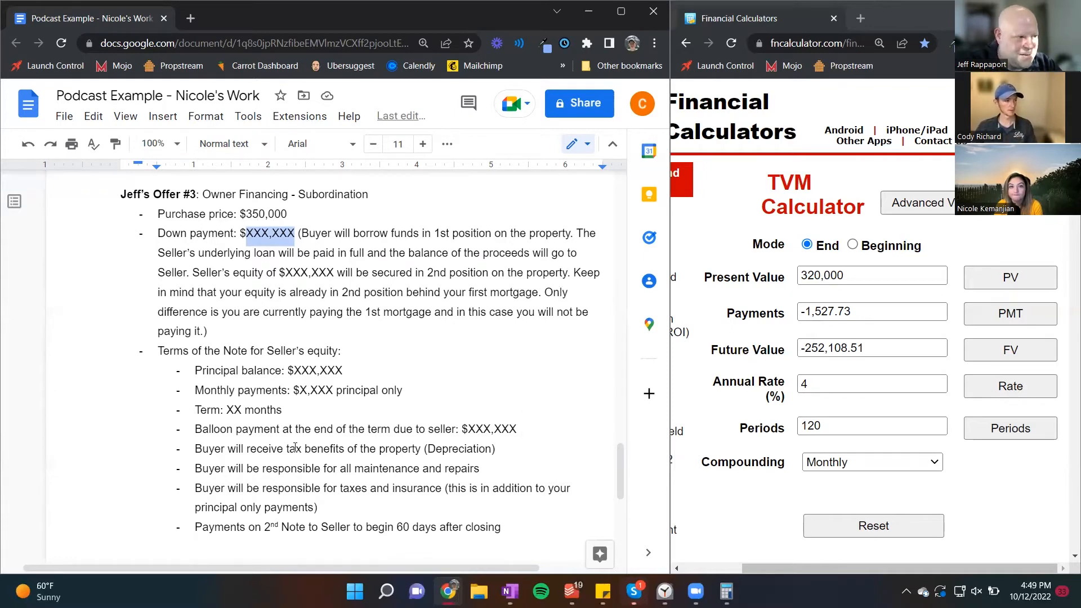
pyautogui.scroll(-3, 295, 447)
pyautogui.scroll(8, 297, 447)
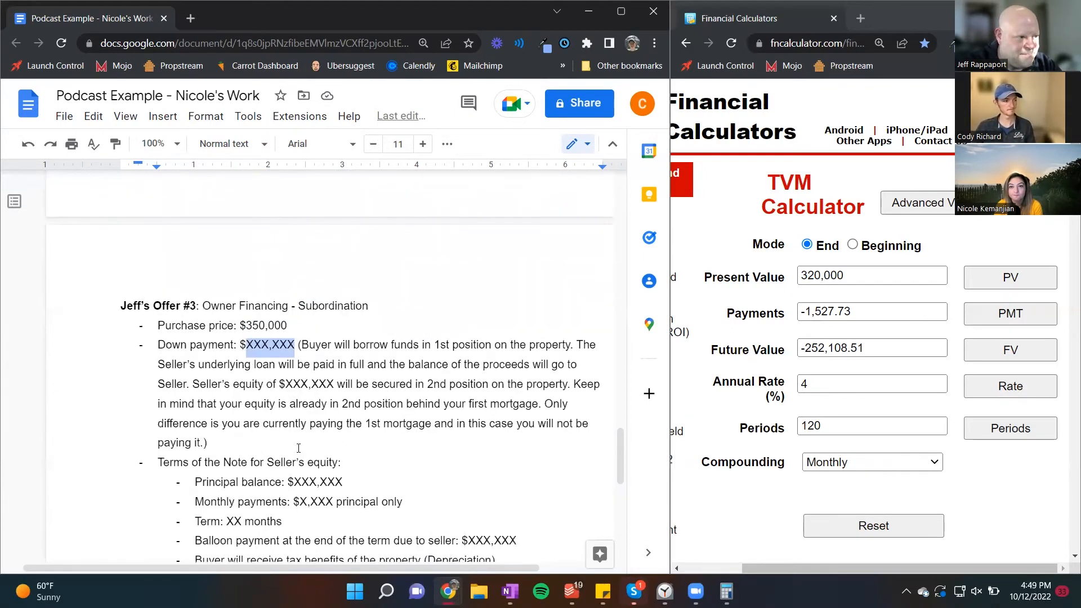
pyautogui.scroll(4, 299, 447)
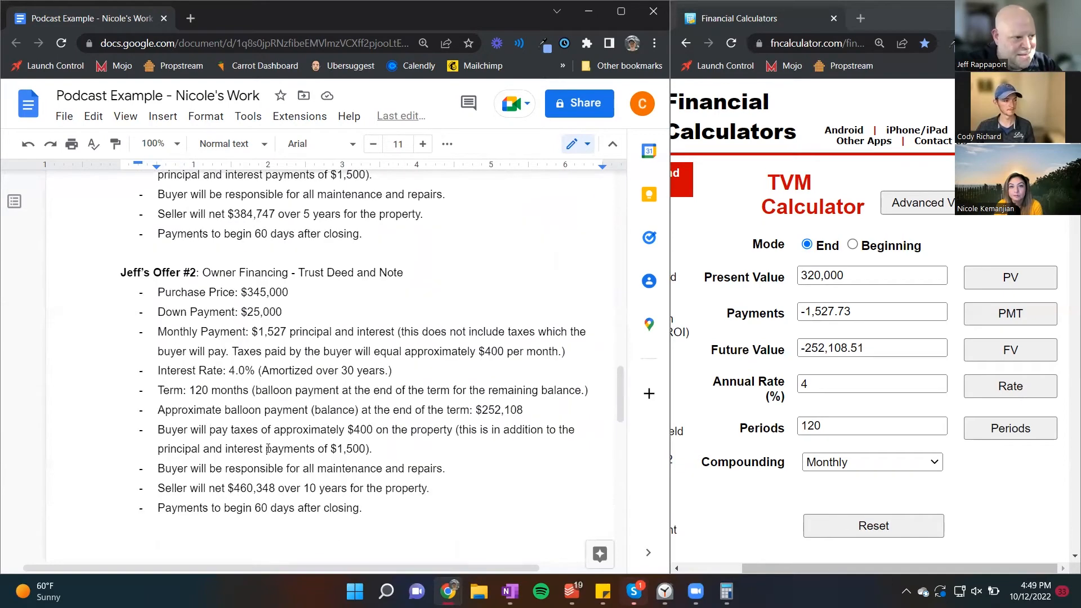
pyautogui.scroll(-7, 268, 449)
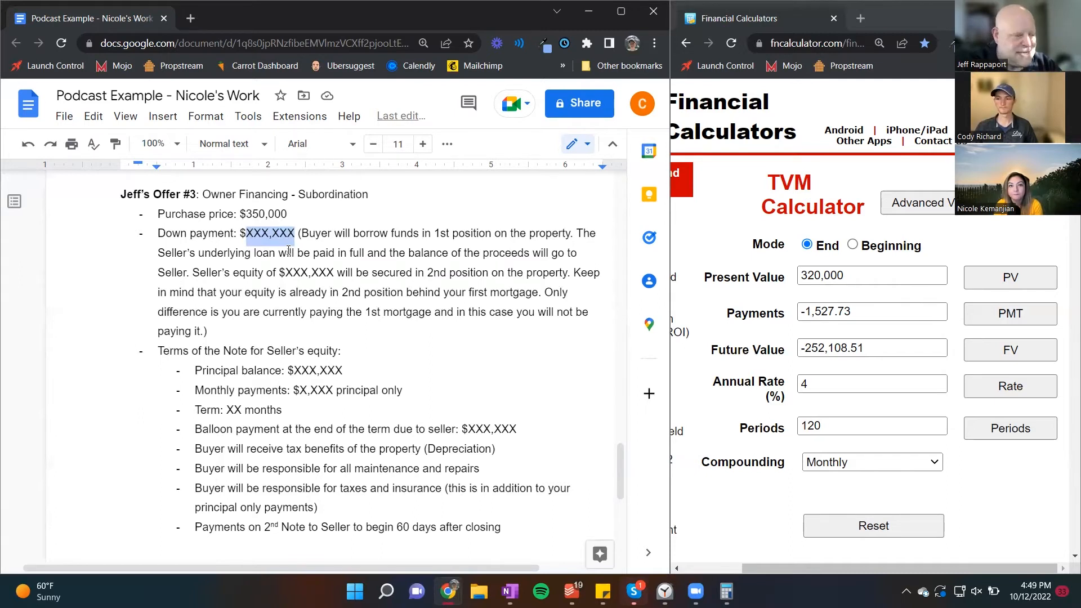
pyautogui.write('60,000')
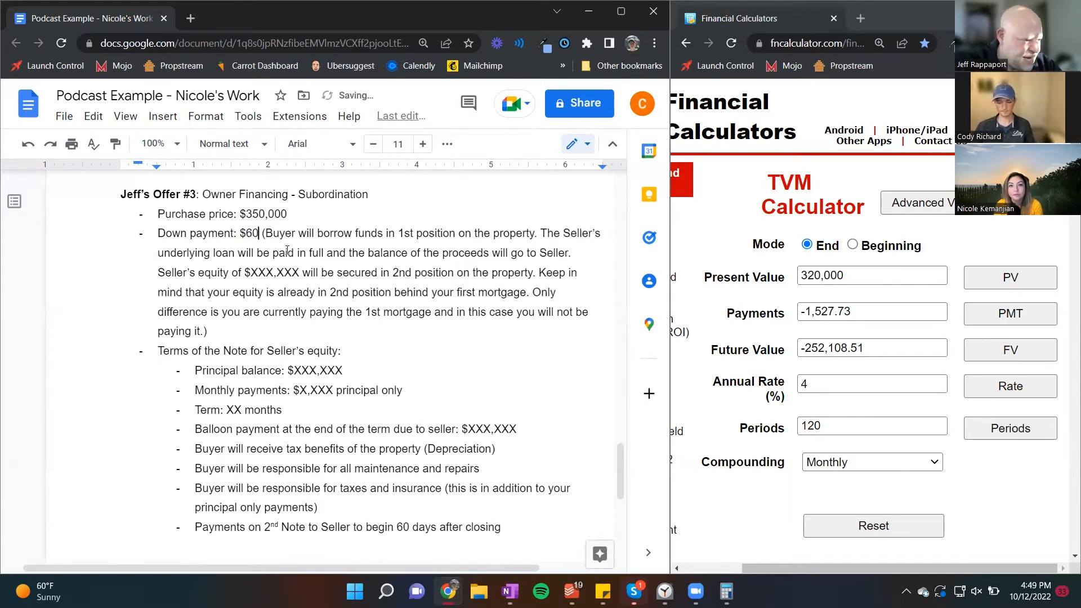
# Step: Fill in the Seller's equity amount in offer #3's down payment bullet as $290,000
pyautogui.press('Down')
pyautogui.press('Down')
pyautogui.press('Right')
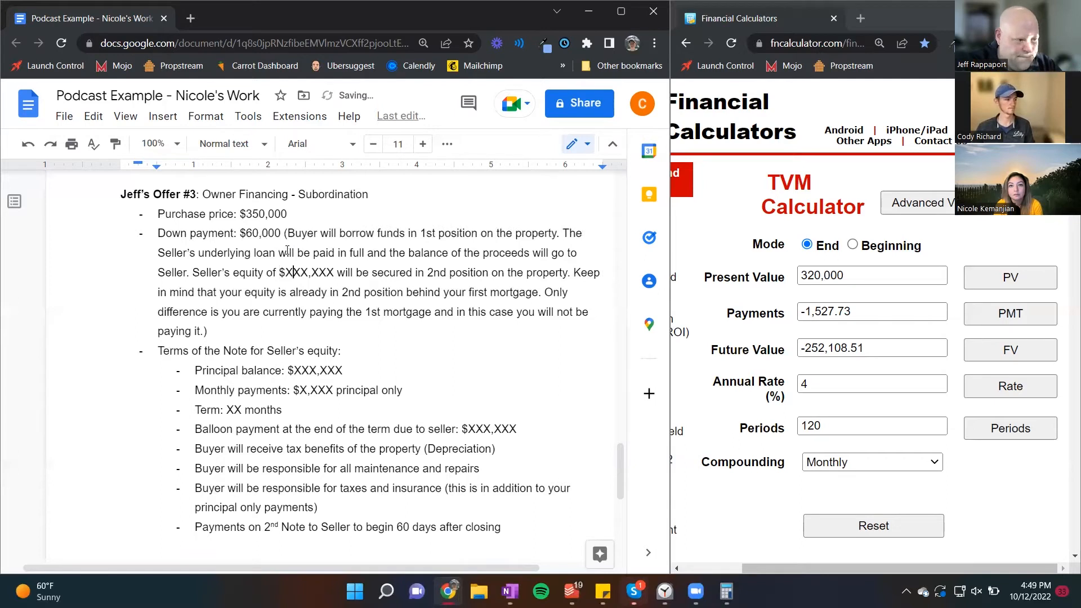
pyautogui.hotkey('shift', 'Right')
pyautogui.hotkey('shift', 'Right')
pyautogui.hotkey('shift', 'Right')
pyautogui.hotkey('shift', 'Right')
pyautogui.hotkey('shift', 'Right')
pyautogui.hotkey('shift', 'Right')
pyautogui.hotkey('shift', 'Right')
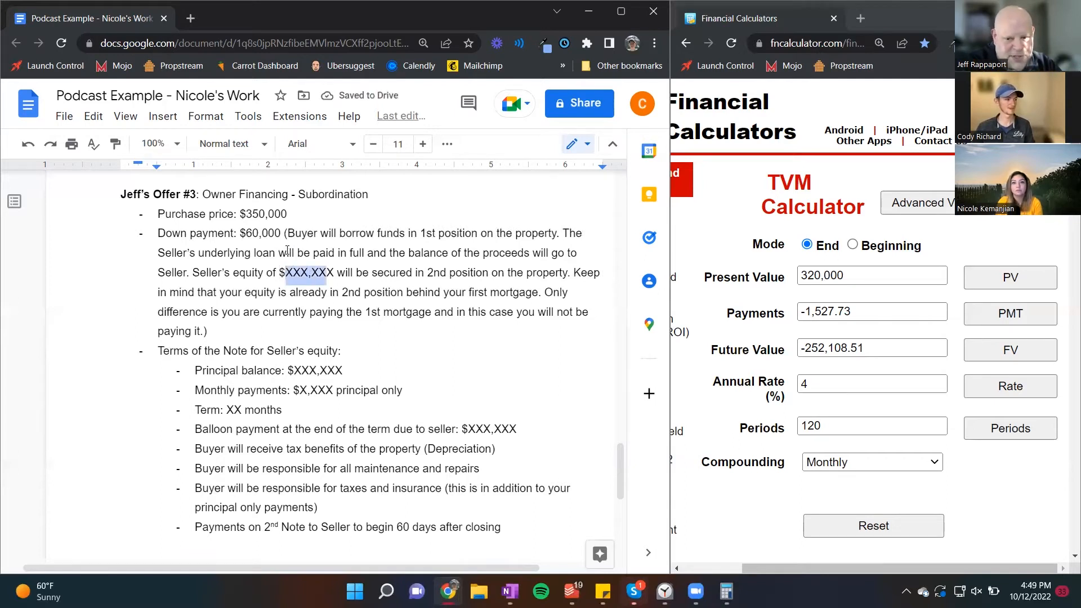
pyautogui.write('290,000')
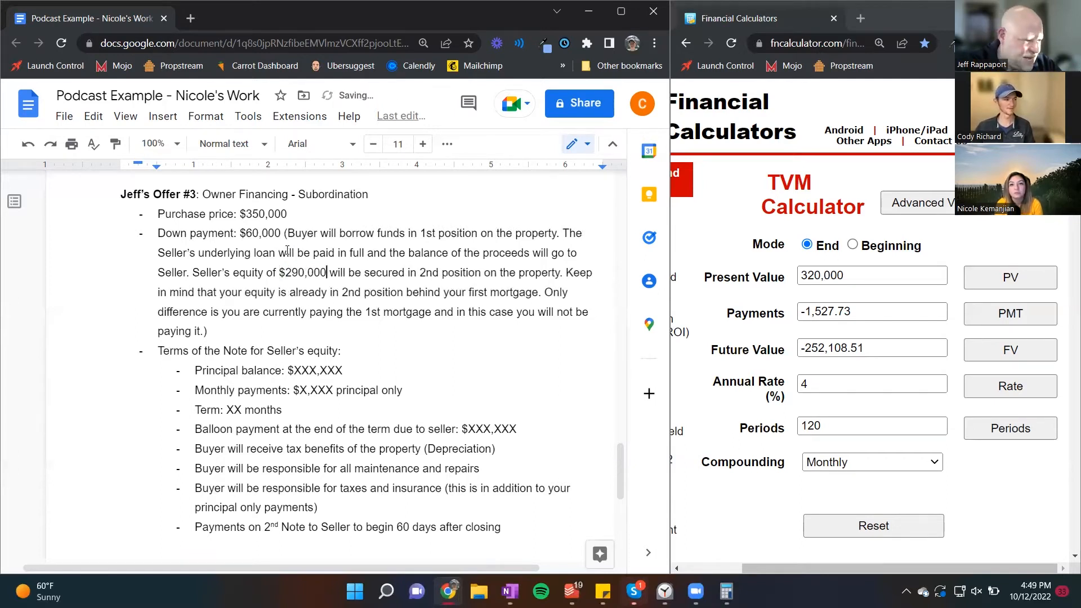
# Step: Set the principal balance of offer #3's Note to $290,000
pyautogui.press('Down')
pyautogui.press('Down')
pyautogui.press('Down')
pyautogui.press('Down')
pyautogui.press('End')
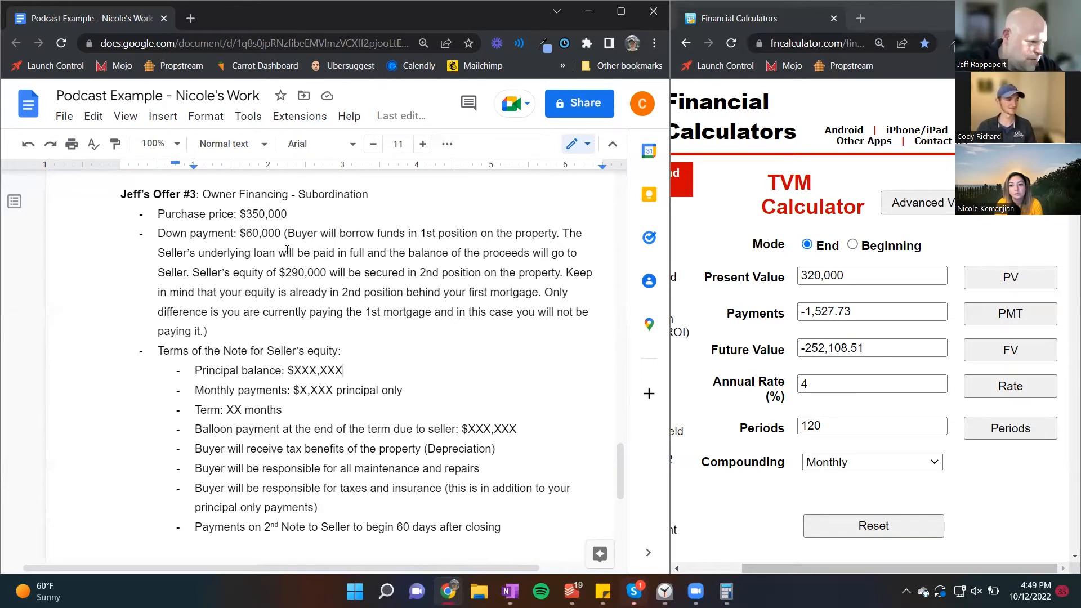
pyautogui.hotkey('ctrl', 'shift', 'Left')
pyautogui.hotkey('ctrl', 'shift', 'Left')
pyautogui.hotkey('ctrl', 'shift', 'Left')
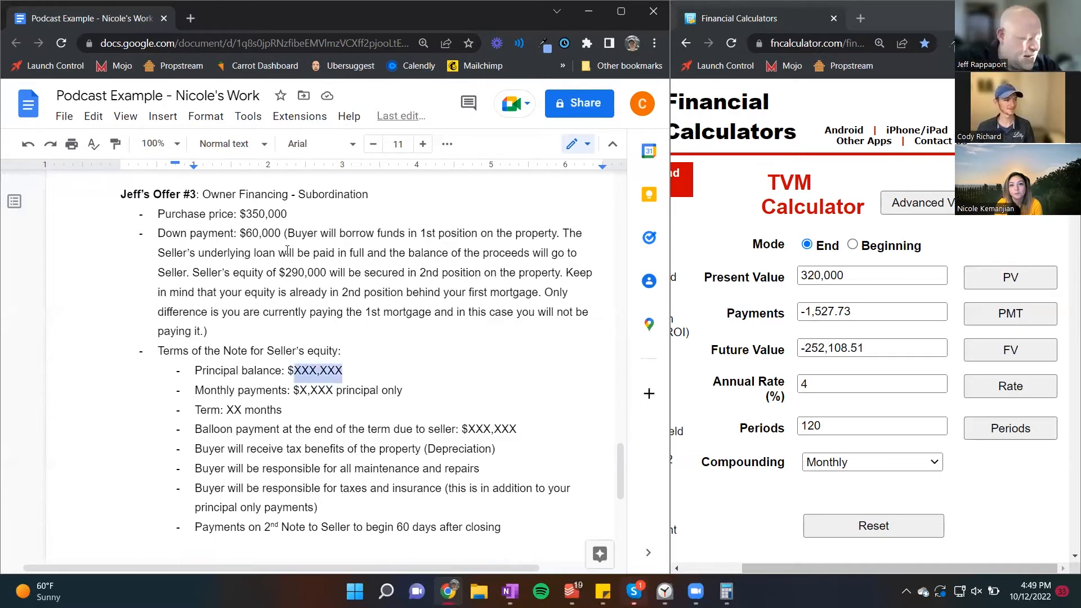
pyautogui.write('290,000')
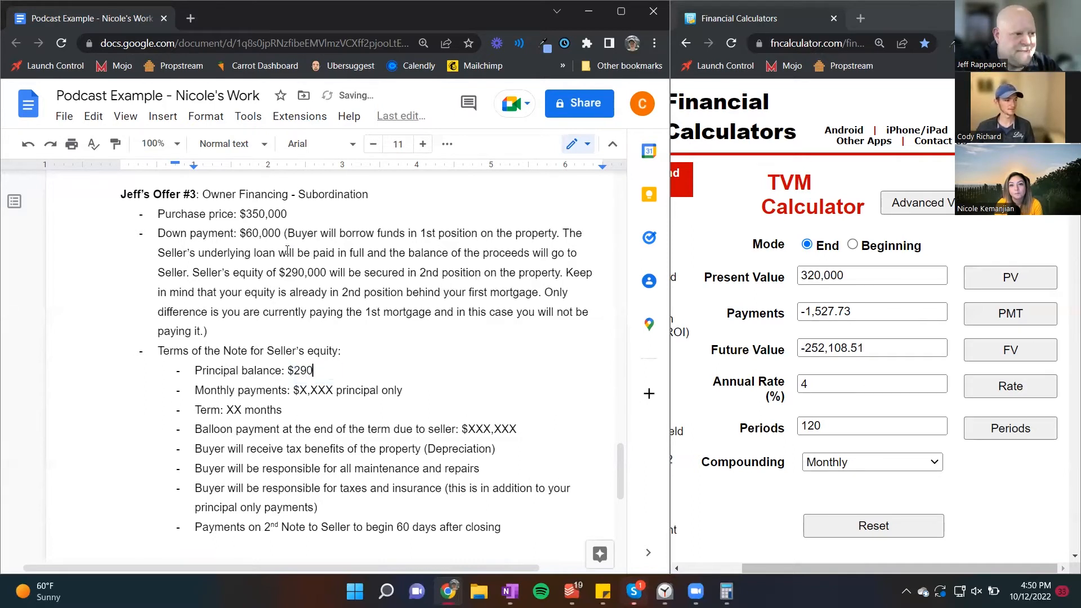
# Step: Set the principal-only monthly payments in offer #3's Note terms to $1,100
pyautogui.press('Down')
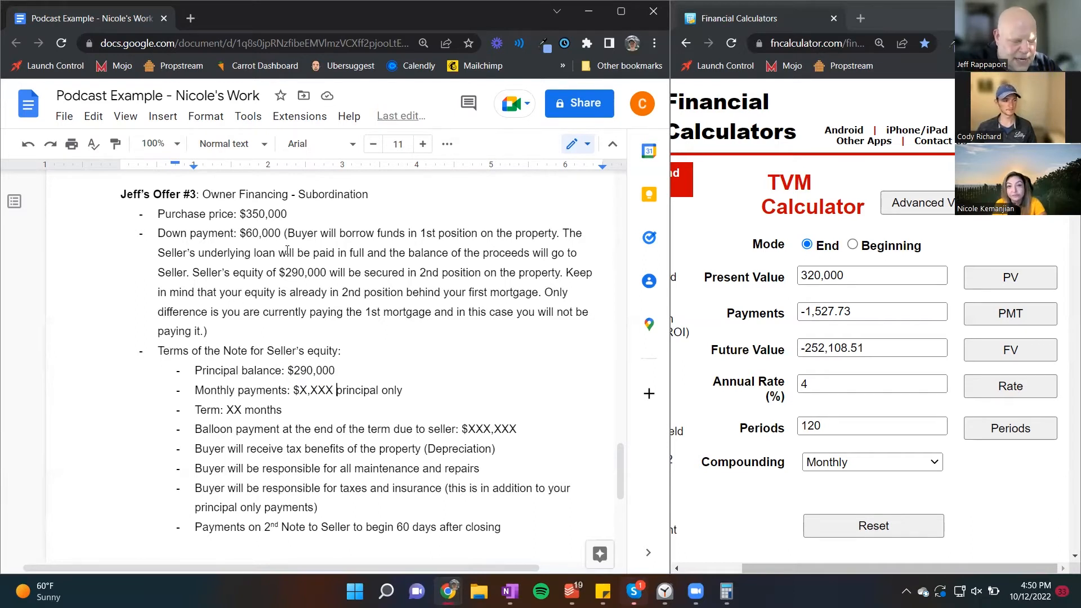
pyautogui.press('Left')
pyautogui.hotkey('shift', 'Left')
pyautogui.hotkey('shift', 'Left')
pyautogui.hotkey('shift', 'Left')
pyautogui.hotkey('shift', 'Left')
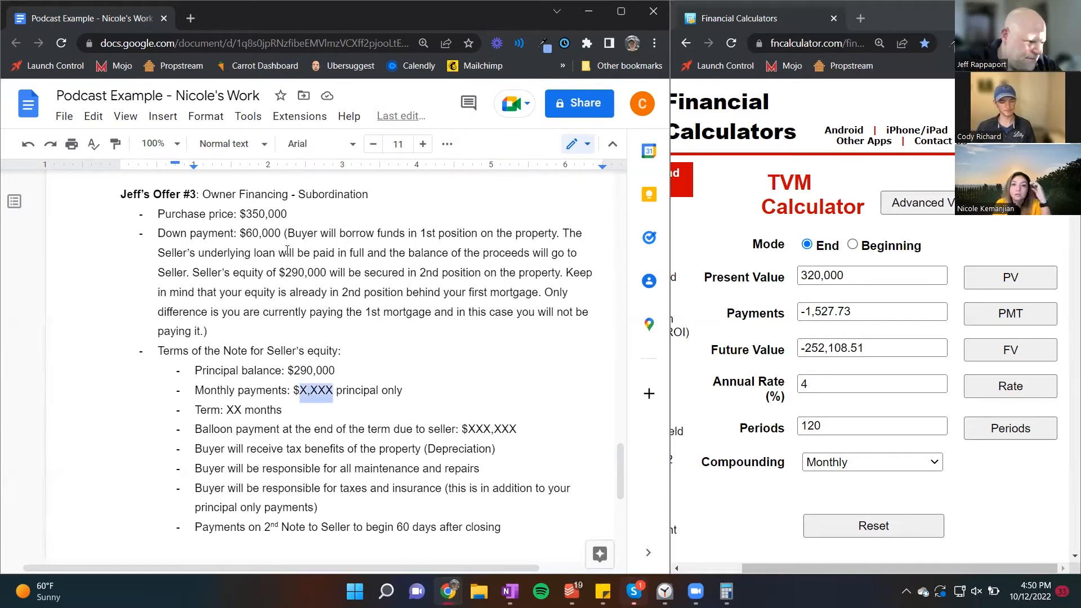
pyautogui.write('1,100')
# Step: Set the term of offer #3's Note to 66 months
pyautogui.press('Down')
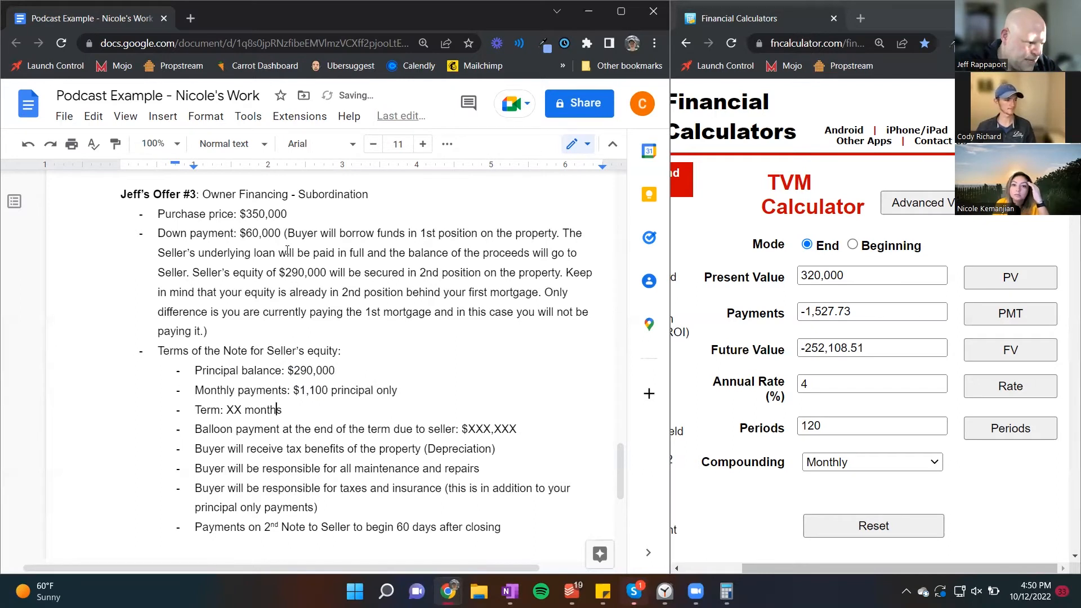
pyautogui.press('Left')
pyautogui.press('Left')
pyautogui.press('Left')
pyautogui.press('Left')
pyautogui.press('Left')
pyautogui.press('Left')
pyautogui.press('Left')
pyautogui.hotkey('shift', 'Left')
pyautogui.hotkey('shift', 'Left')
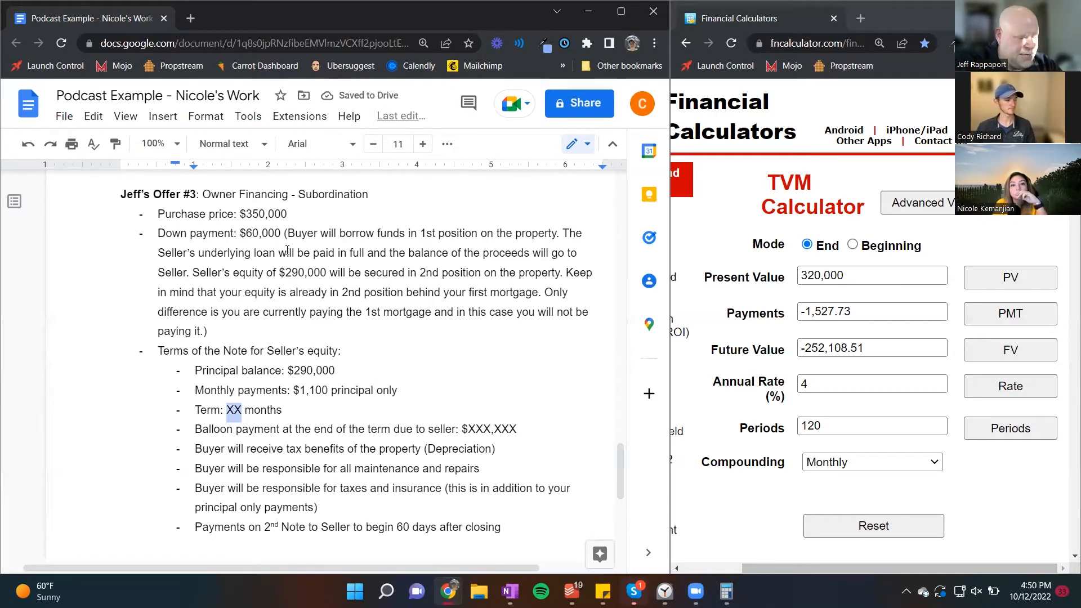
pyautogui.write('66')
# Step: Select the placeholder amount of the balloon payment in offer #3's Note terms
pyautogui.press('Down')
pyautogui.hotkey('ctrl', 'Right')
pyautogui.hotkey('ctrl', 'Right')
pyautogui.hotkey('ctrl', 'Right')
pyautogui.hotkey('ctrl', 'Right')
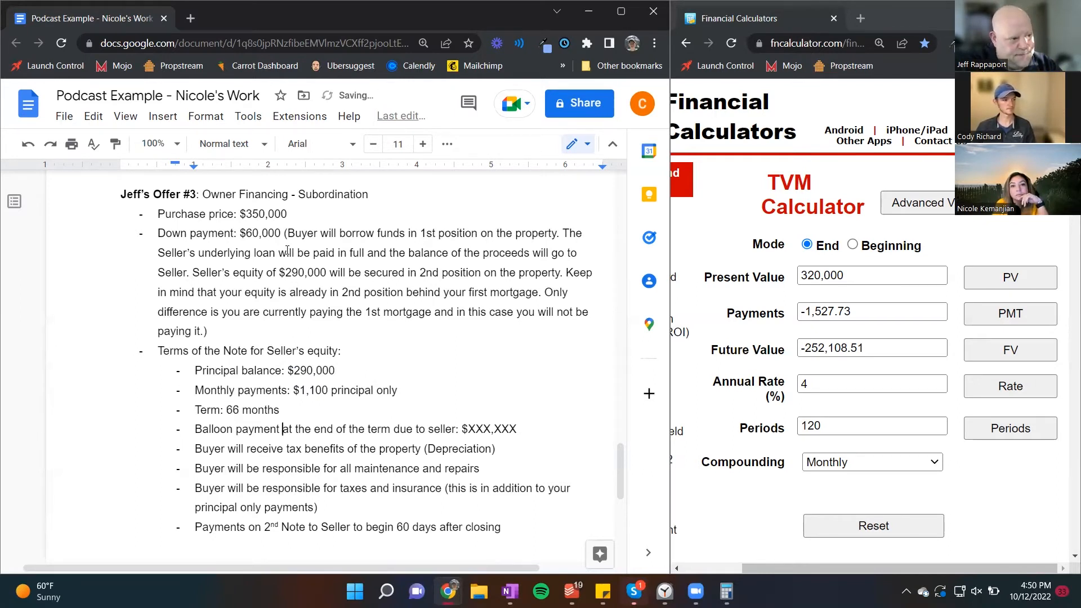
pyautogui.hotkey('ctrl', 'Right')
pyautogui.hotkey('ctrl', 'Right')
pyautogui.hotkey('ctrl', 'Right')
pyautogui.hotkey('ctrl', 'Right')
pyautogui.hotkey('ctrl', 'Right')
pyautogui.hotkey('ctrl', 'Right')
pyautogui.hotkey('ctrl', 'Right')
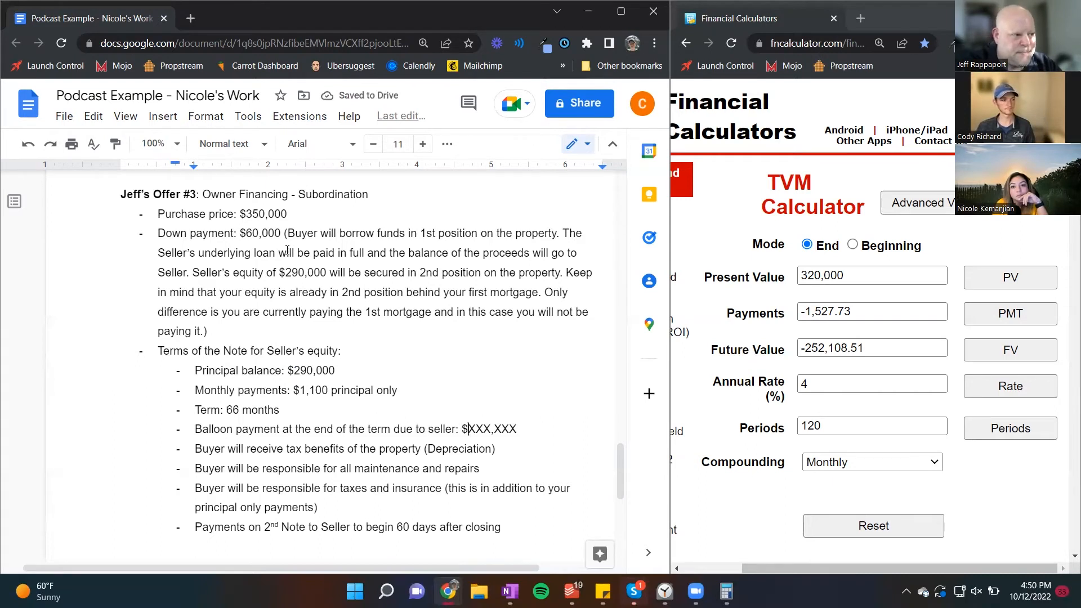
pyautogui.hotkey('shift', 'Right')
pyautogui.hotkey('shift', 'Right')
pyautogui.hotkey('shift', 'Right')
pyautogui.hotkey('shift', 'Right')
pyautogui.hotkey('shift', 'Right')
pyautogui.hotkey('shift', 'Right')
pyautogui.hotkey('shift', 'Right')
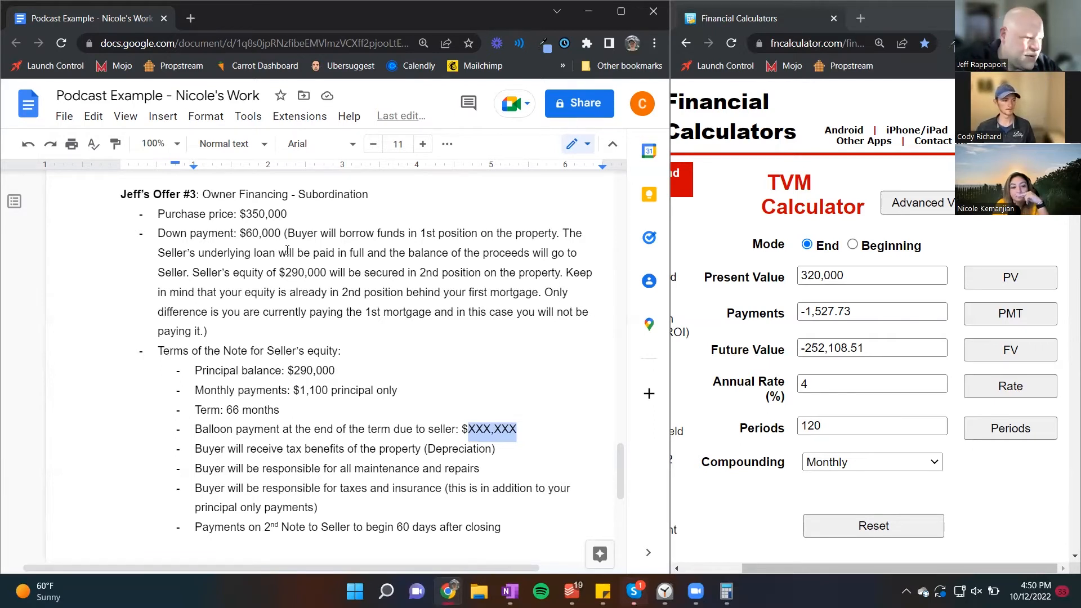
# Step: Set the TVM calculator's payments to -1,100 and its present value to 290,000
pyautogui.moveTo(851, 311); pyautogui.dragTo(811, 315)
pyautogui.write('100')
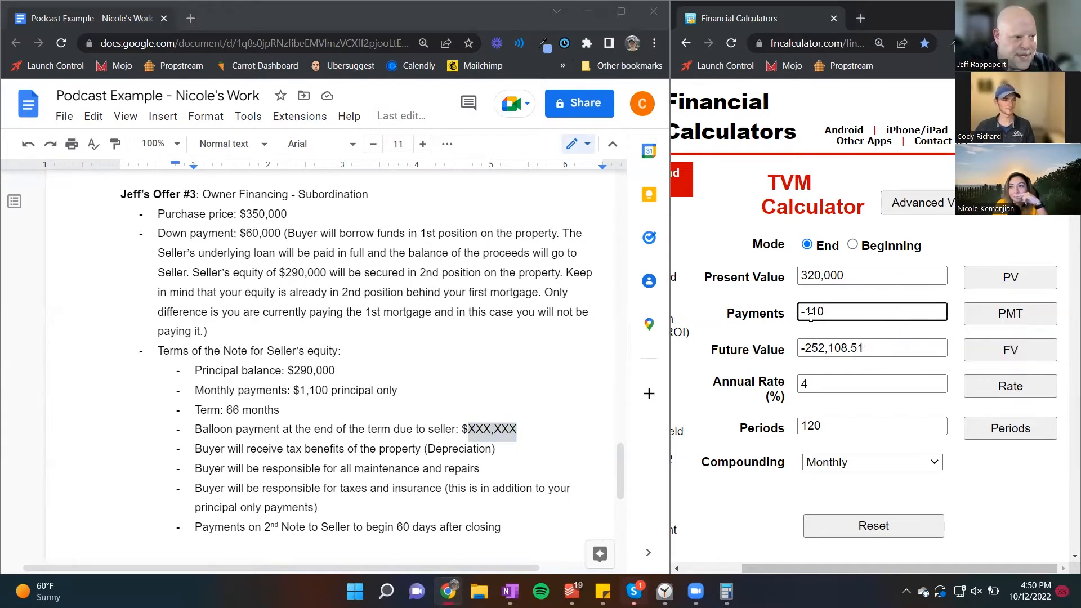
pyautogui.hotkey('shift', 'Tab')
pyautogui.write('290')
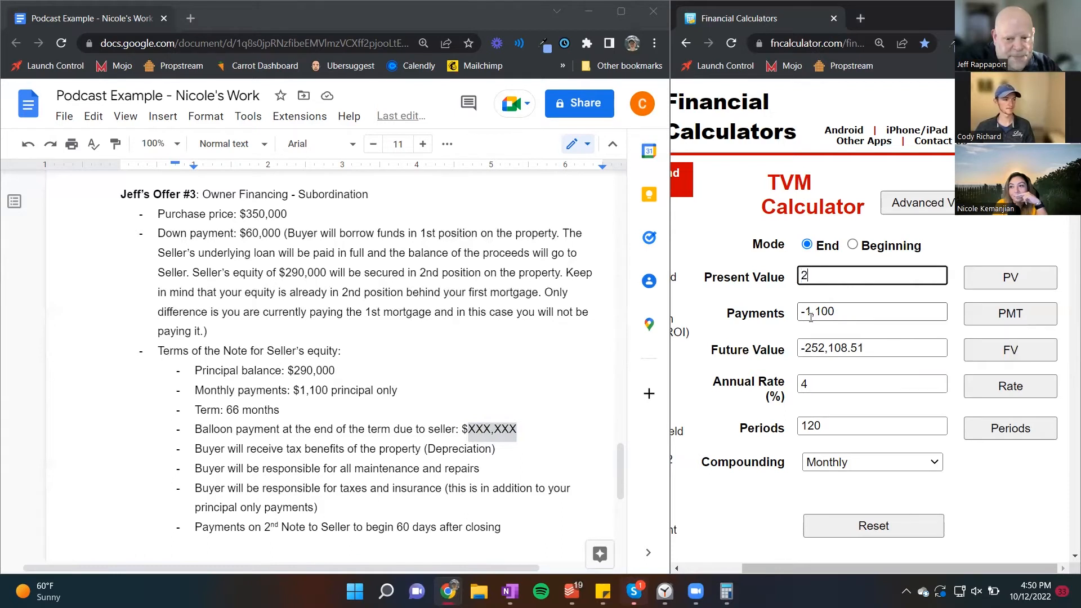
pyautogui.press('Tab')
pyautogui.press('Tab')
pyautogui.hotkey('shift', 'Tab')
pyautogui.hotkey('shift', 'Tab')
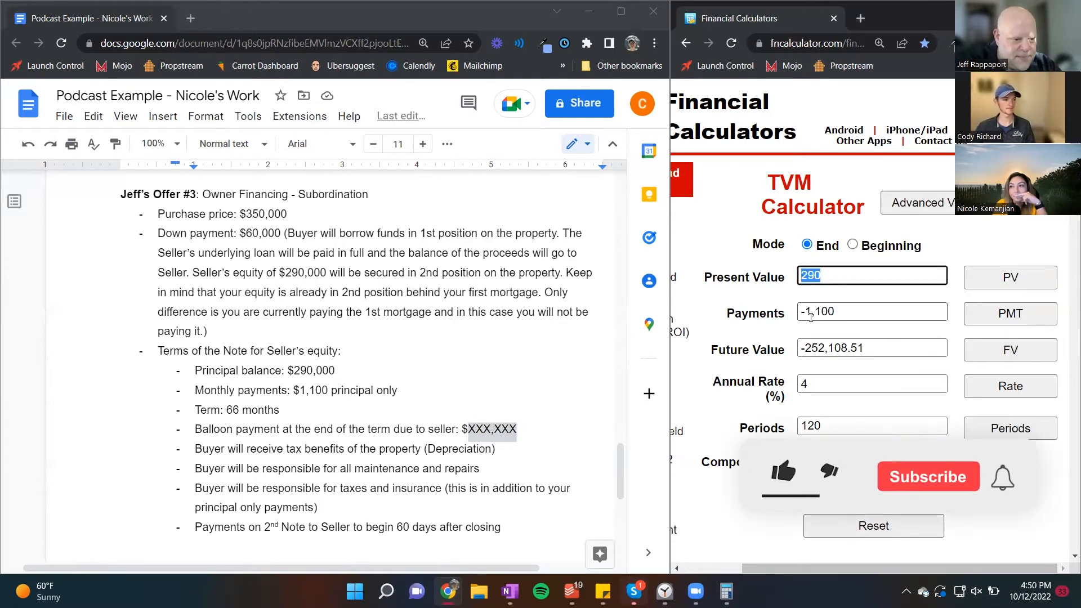
pyautogui.write('000')
# Step: Clear the future value and annual rate, set the periods to 66, and calculate the future value
pyautogui.press('Tab')
pyautogui.press('Tab')
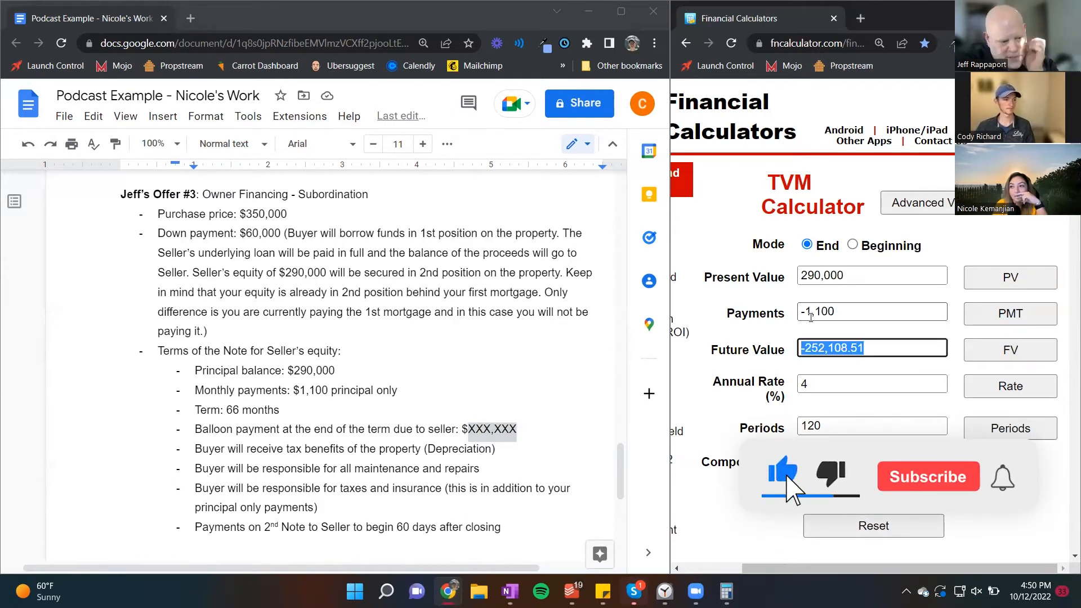
pyautogui.press('BackSpace')
pyautogui.press('Tab')
pyautogui.press('Tab')
pyautogui.press('BackSpace')
pyautogui.press('Tab')
pyautogui.press('Tab')
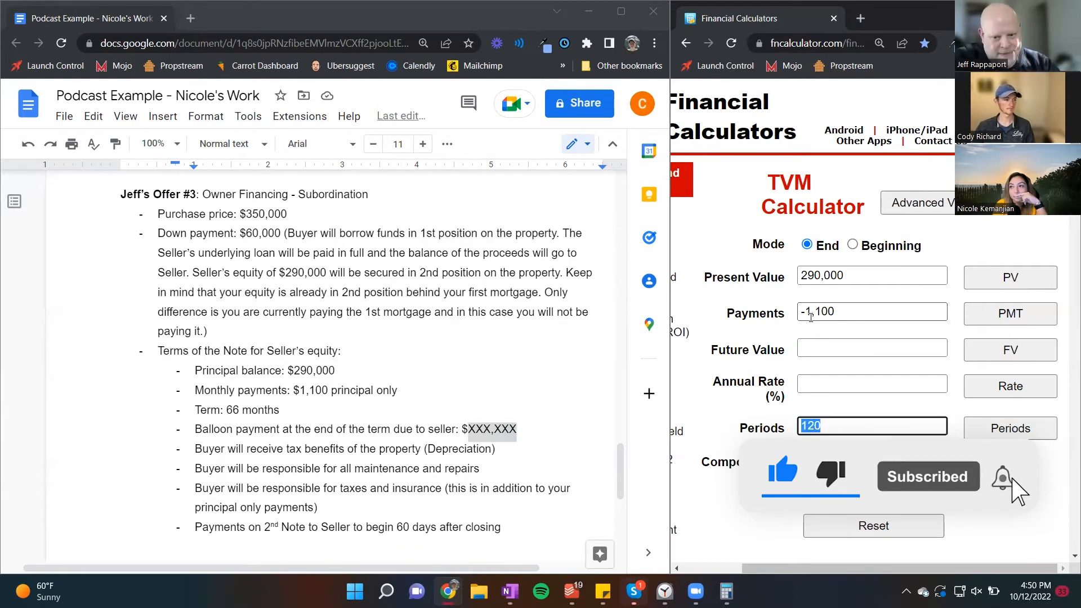
pyautogui.write('66')
pyautogui.hotkey('shift', 'Tab')
pyautogui.hotkey('shift', 'Tab')
pyautogui.hotkey('shift', 'Tab')
pyautogui.press('Return')
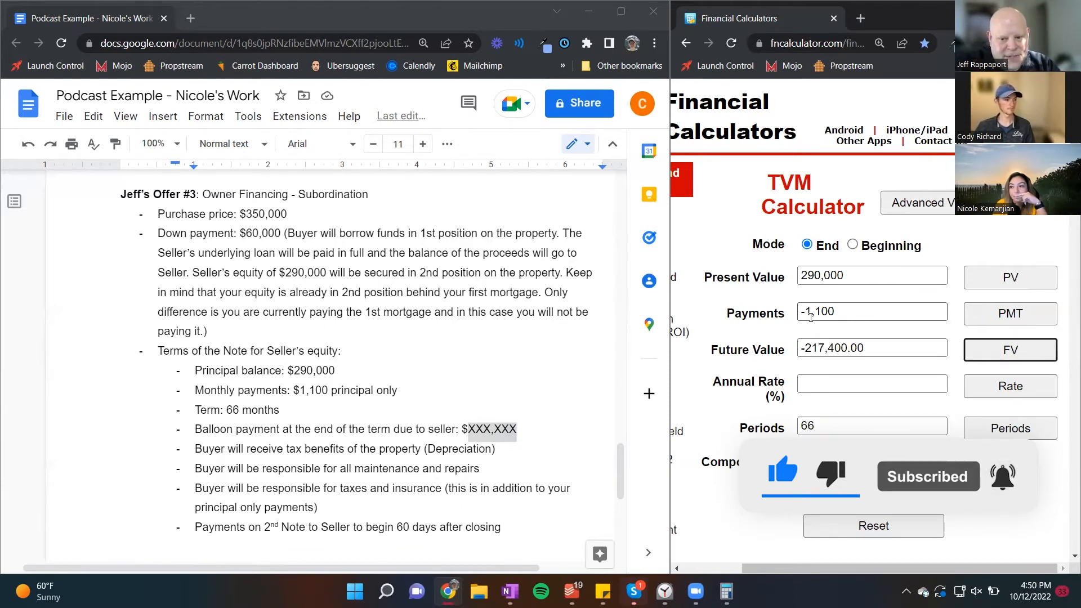
# Step: Copy the calculated 217,400.00 without its minus sign into offer #3's balloon payment, replacing the placeholder
pyautogui.moveTo(882, 349); pyautogui.dragTo(806, 350)
pyautogui.hotkey('ctrl', 'c')
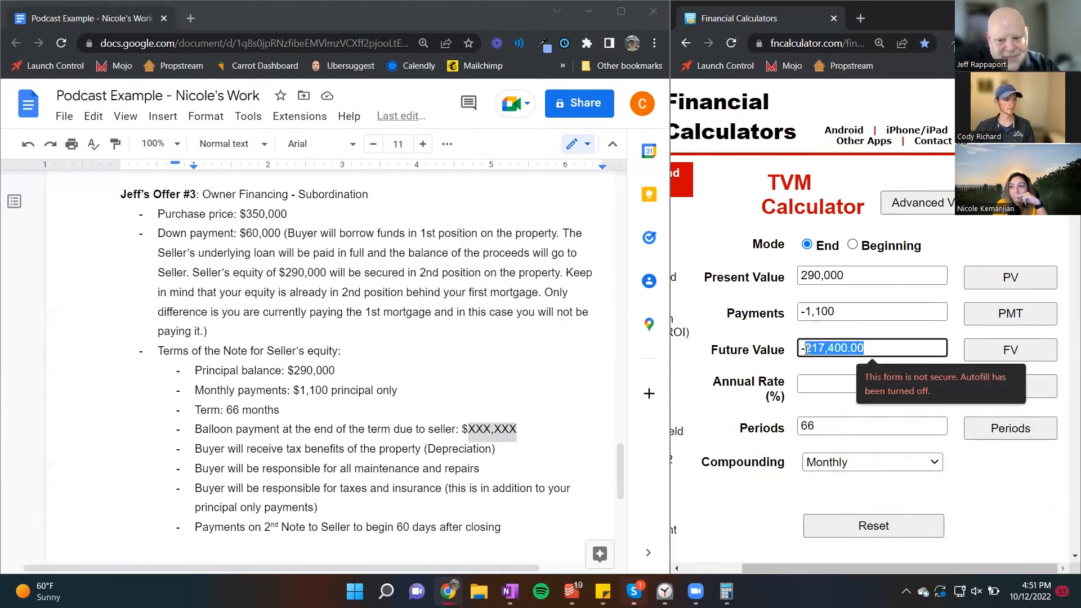
pyautogui.click(526, 430)
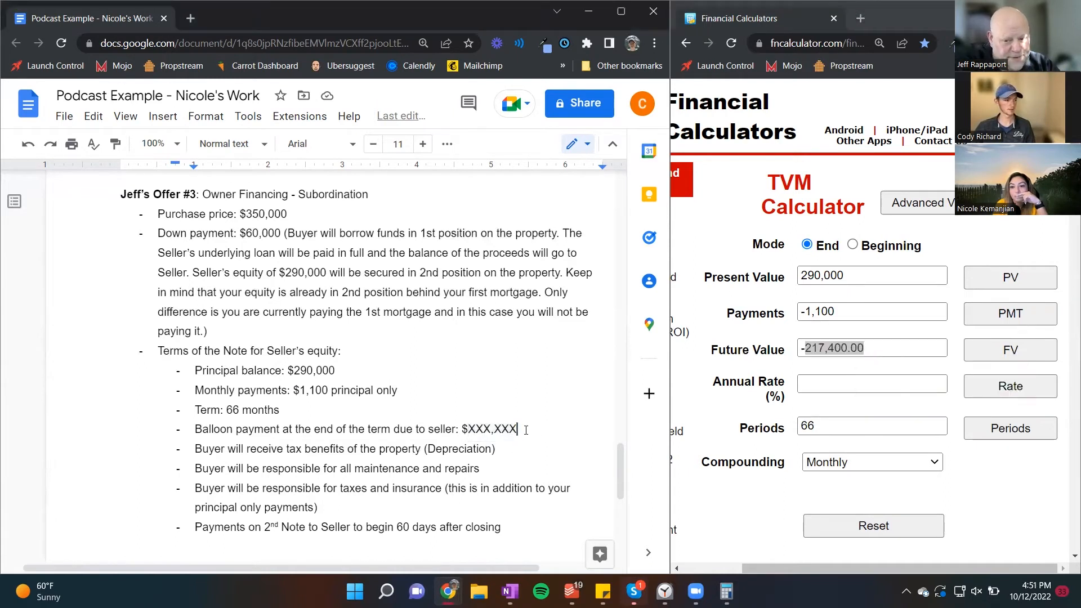
pyautogui.moveTo(526, 429); pyautogui.dragTo(465, 431)
pyautogui.hotkey('ctrl', 'v')
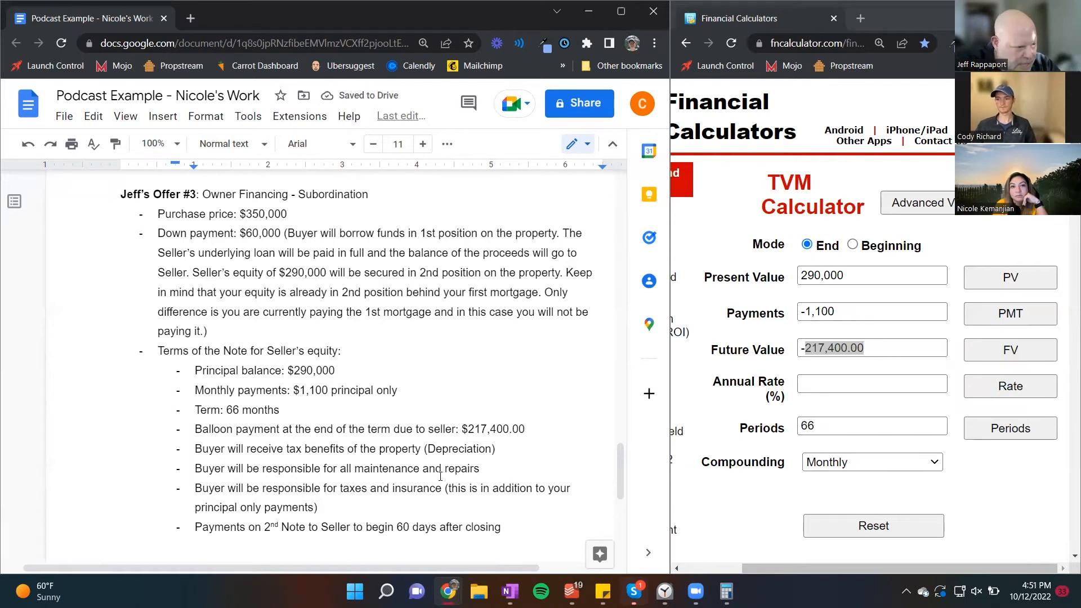
pyautogui.hotkey('alt', 'Tab')
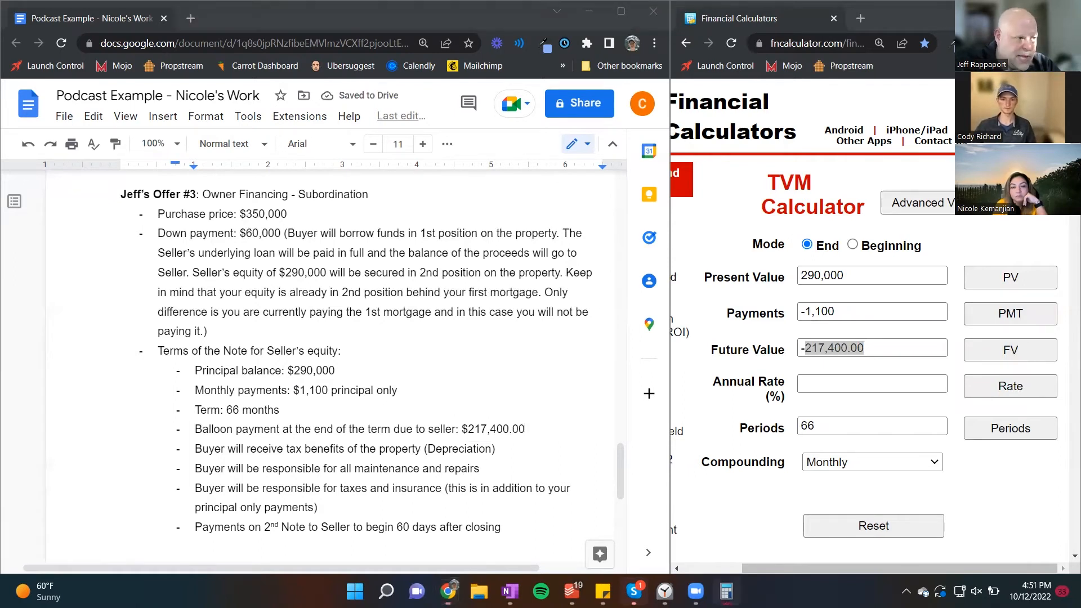
pyautogui.moveTo(717, 1); pyautogui.dragTo(717, 122)
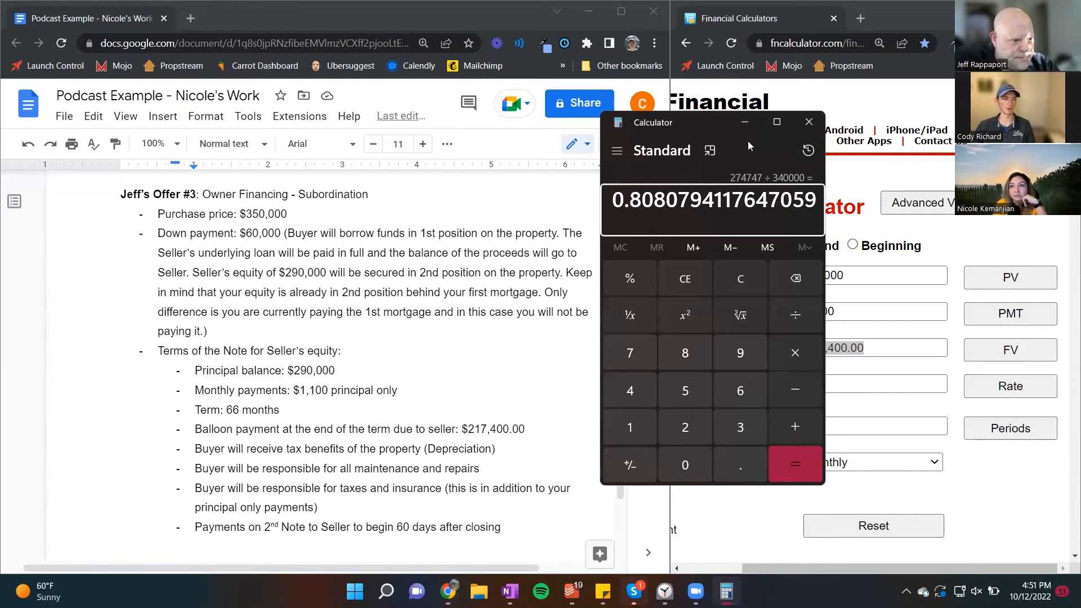
pyautogui.click(744, 122)
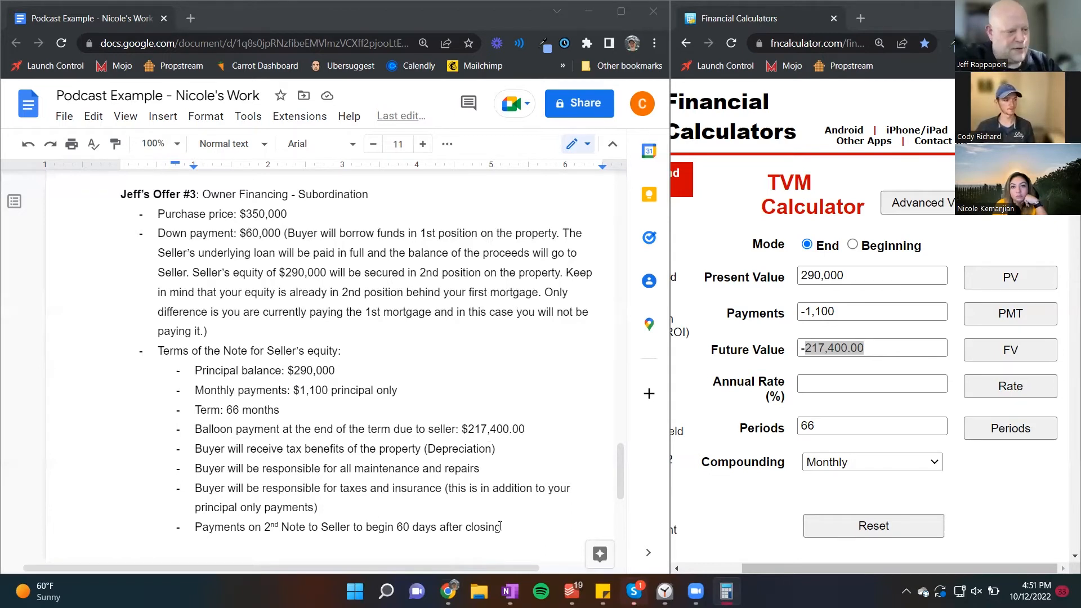
# Step: Review Option 1's financing terms at the document's start and compare them with the later offers down to offer #3
pyautogui.click(525, 530)
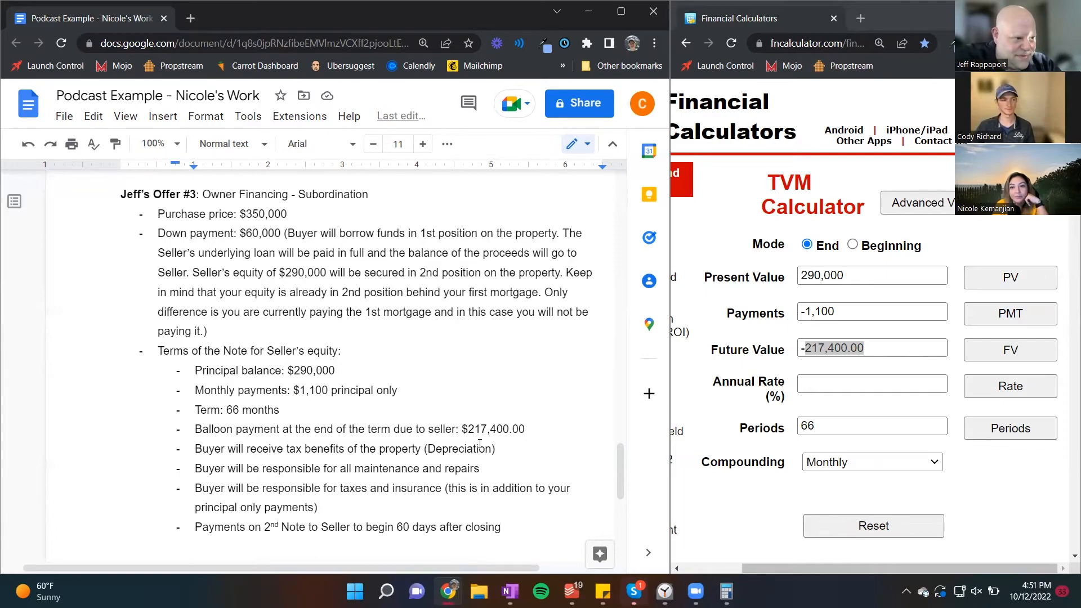
pyautogui.scroll(20, 480, 443)
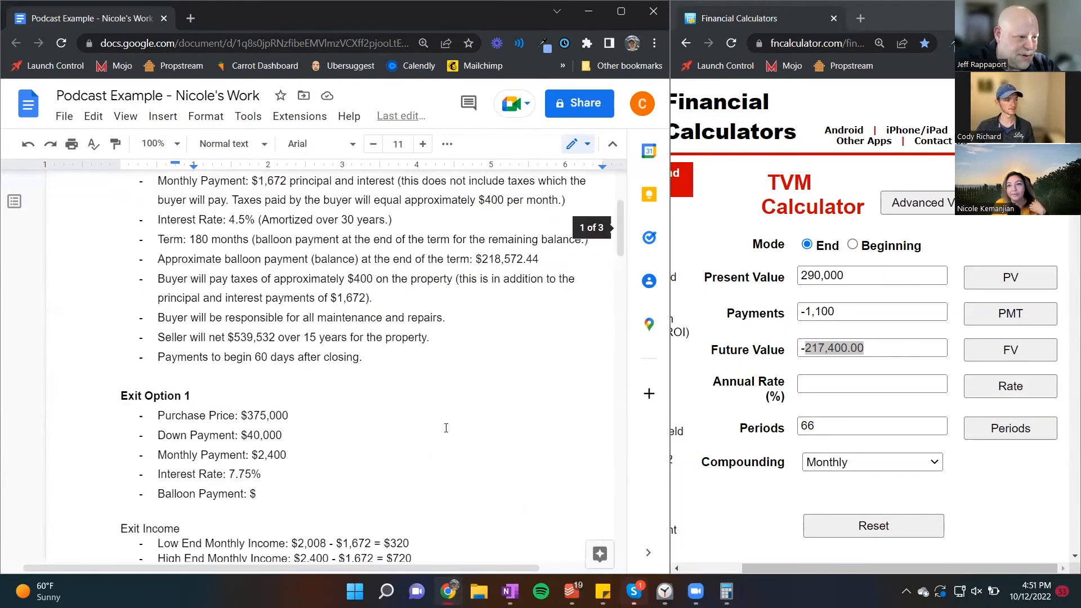
pyautogui.scroll(3, 446, 427)
pyautogui.moveTo(381, 500); pyautogui.dragTo(163, 278)
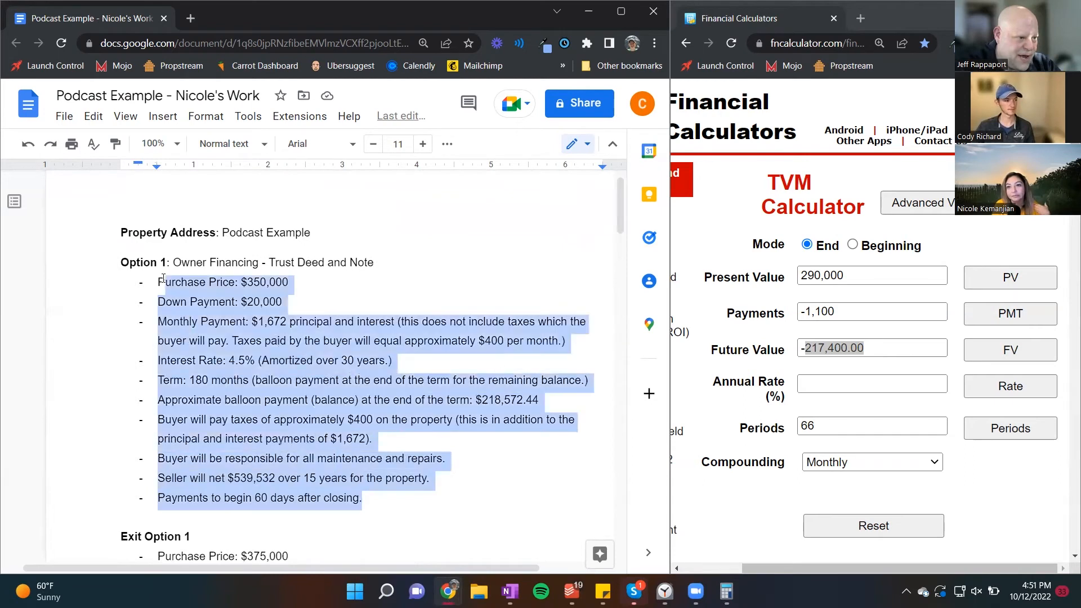
pyautogui.click(198, 342)
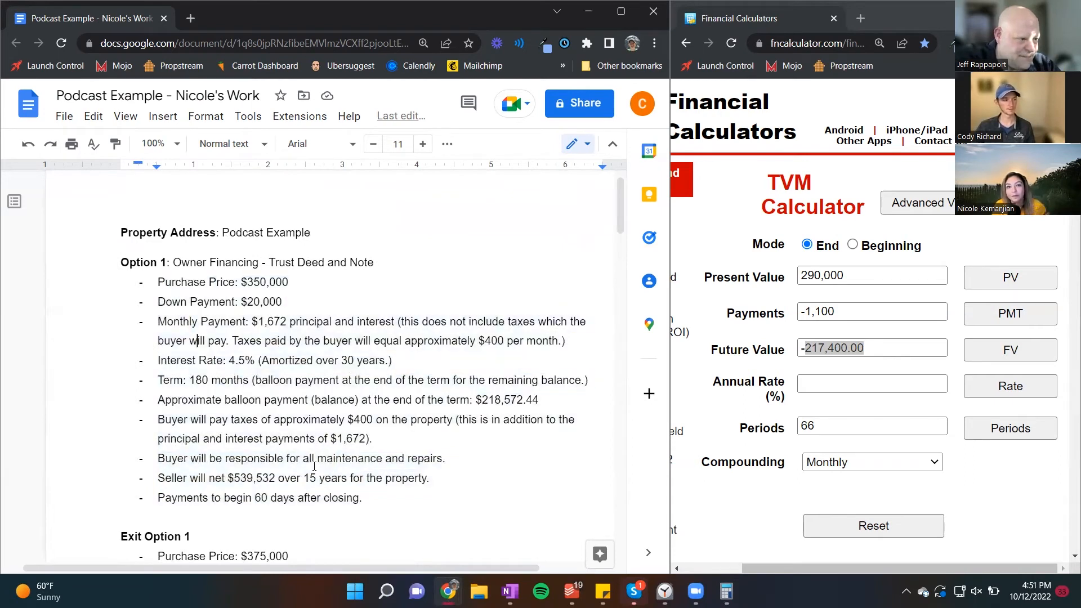
pyautogui.click(372, 507)
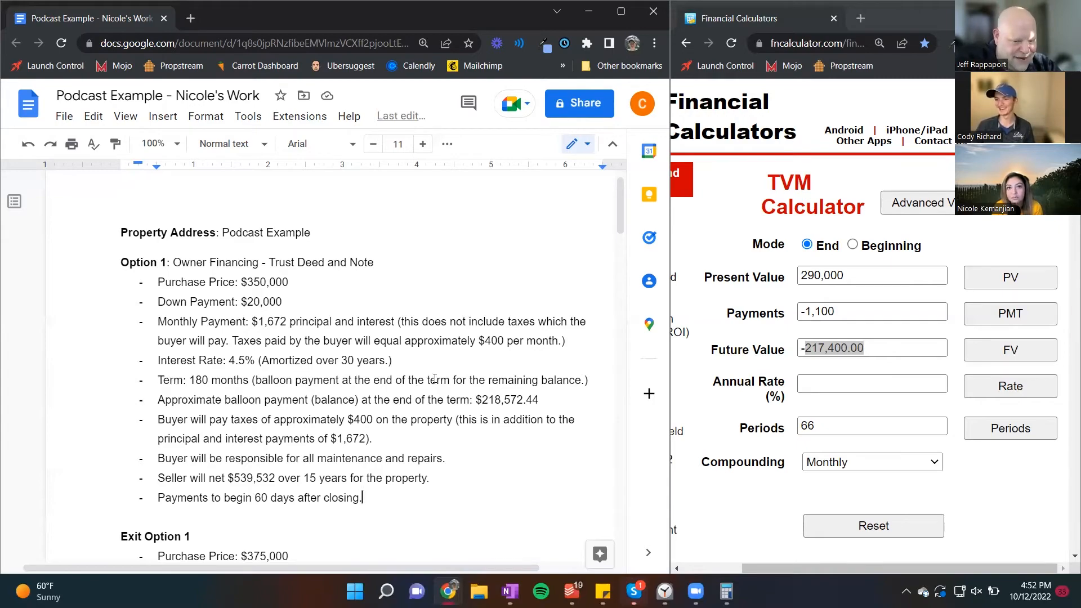
pyautogui.scroll(-15, 417, 378)
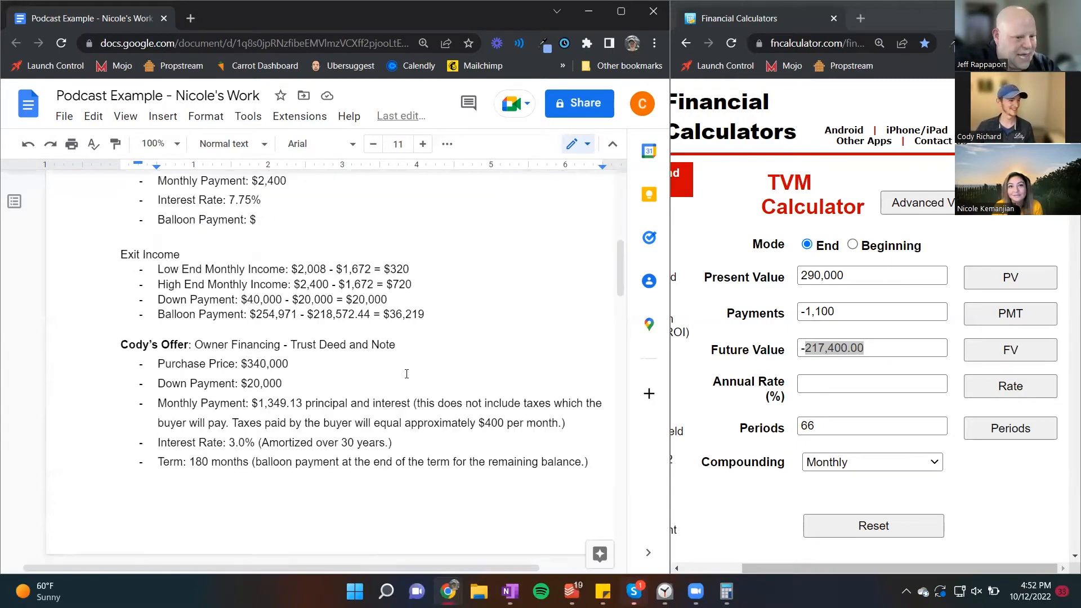
pyautogui.scroll(-12, 405, 374)
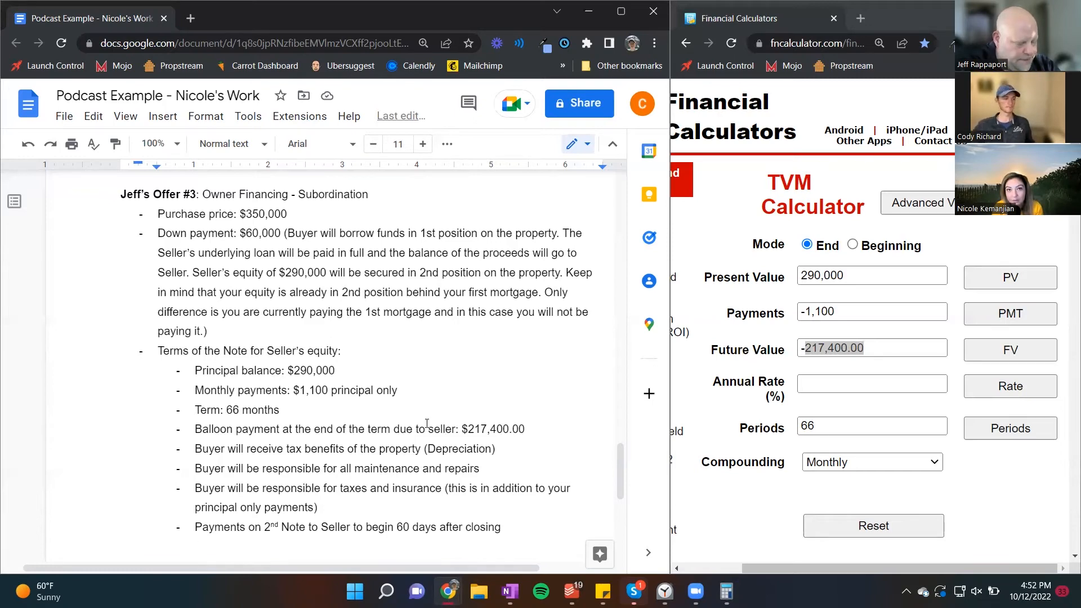
# Step: Copy 254,971 from the Exit Income balloon payment line into Exit Option 1's empty balloon payment amount
pyautogui.scroll(15, 427, 423)
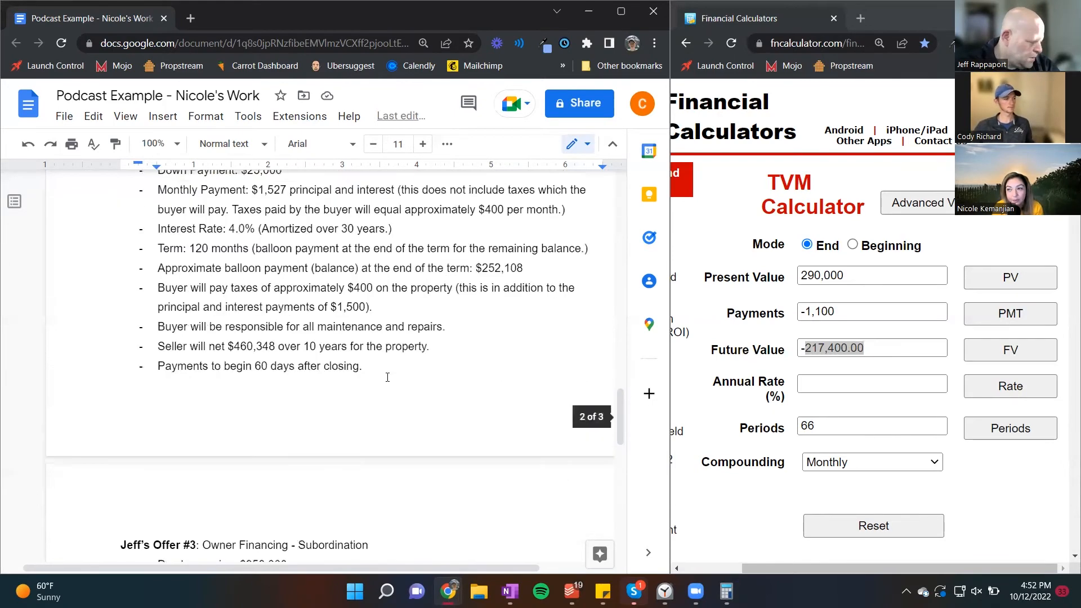
pyautogui.scroll(15, 391, 380)
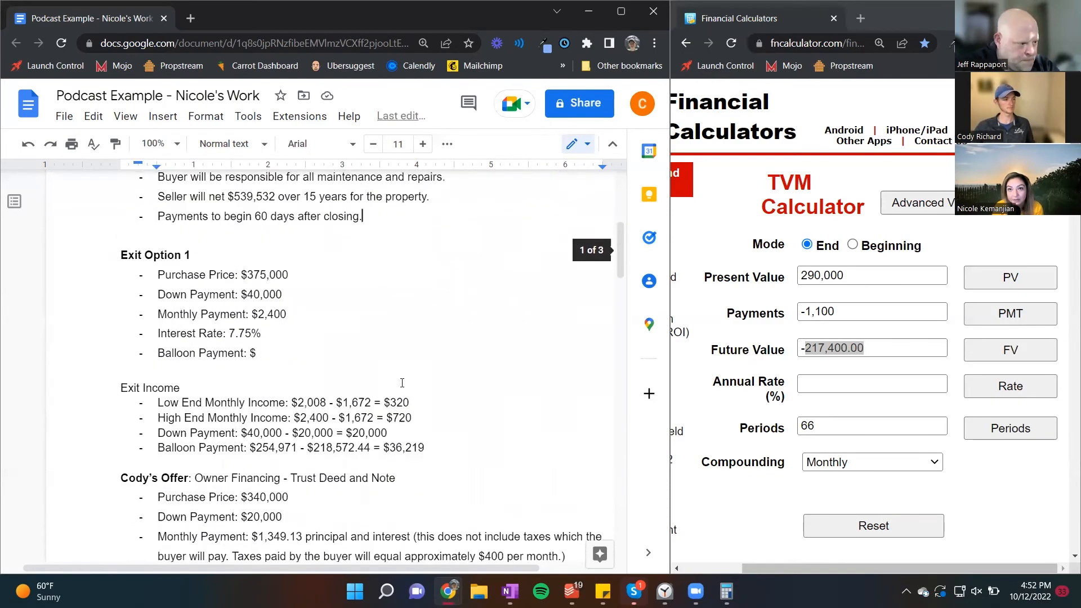
pyautogui.click(330, 424)
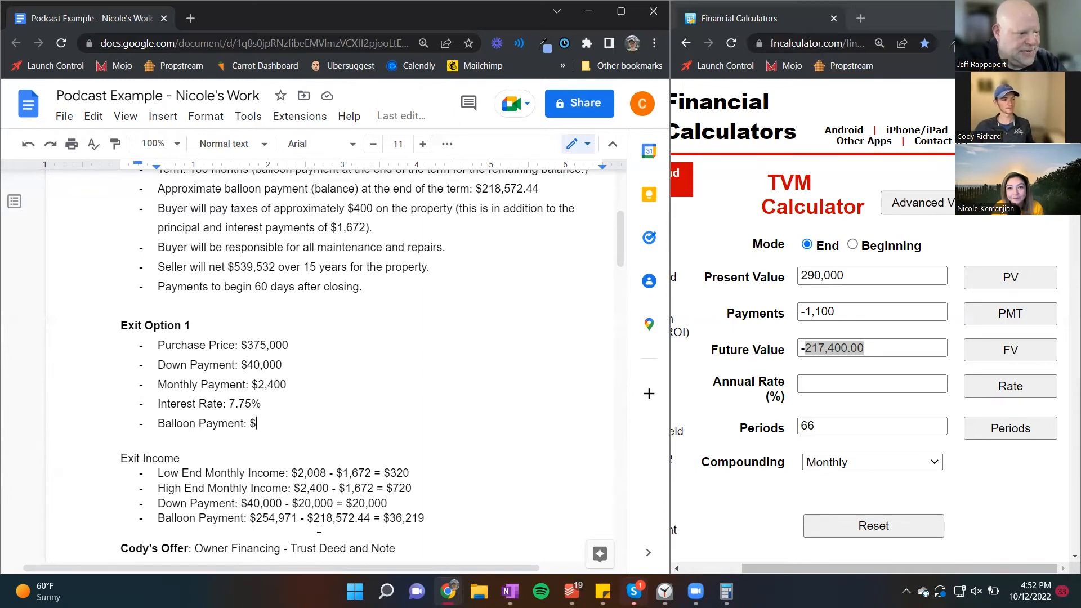
pyautogui.moveTo(297, 518); pyautogui.dragTo(259, 519)
pyautogui.click(257, 424)
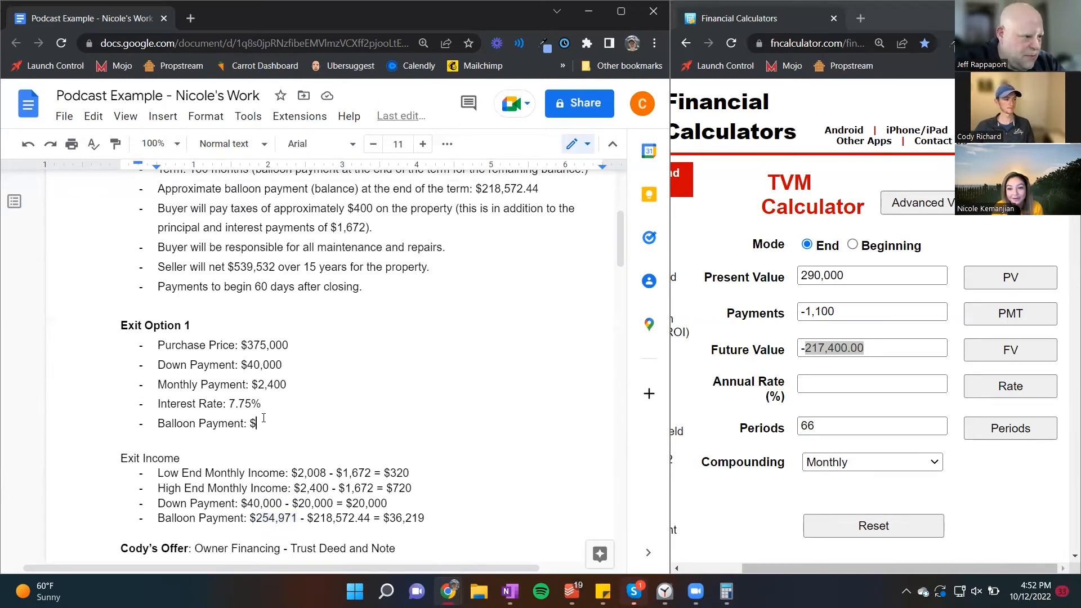
pyautogui.write('254,971')
pyautogui.click(307, 488)
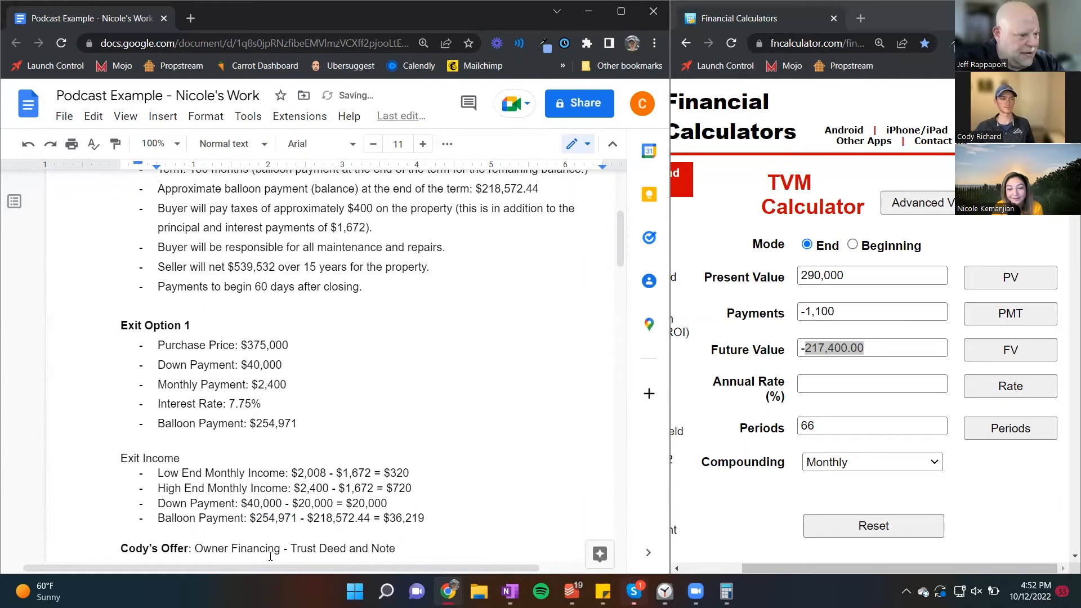